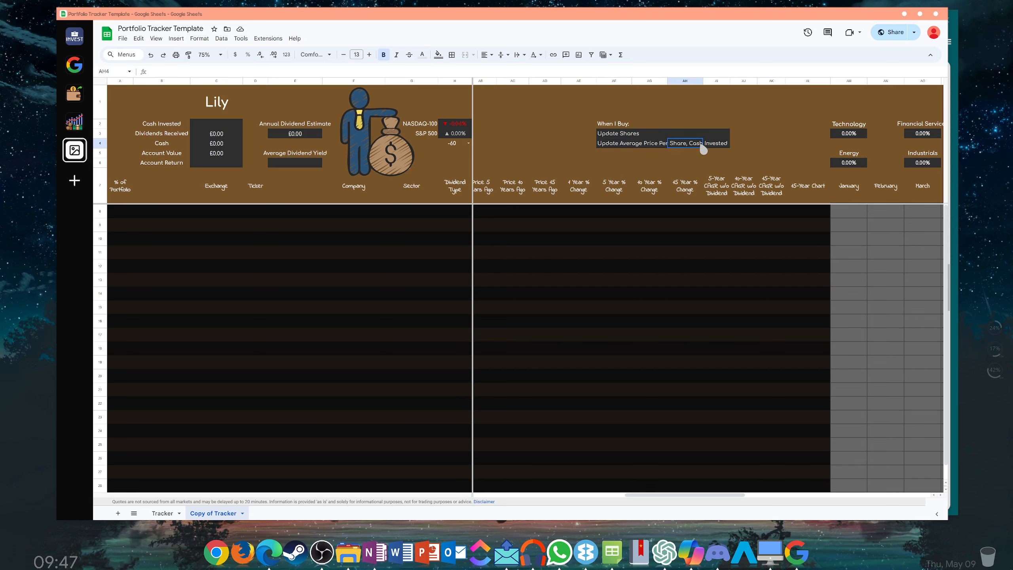
# - Set the Cash Invested amount in the portfolio summary to 100
pyautogui.moveTo(667, 495); pyautogui.dragTo(479, 499)
pyautogui.doubleClick(218, 125)
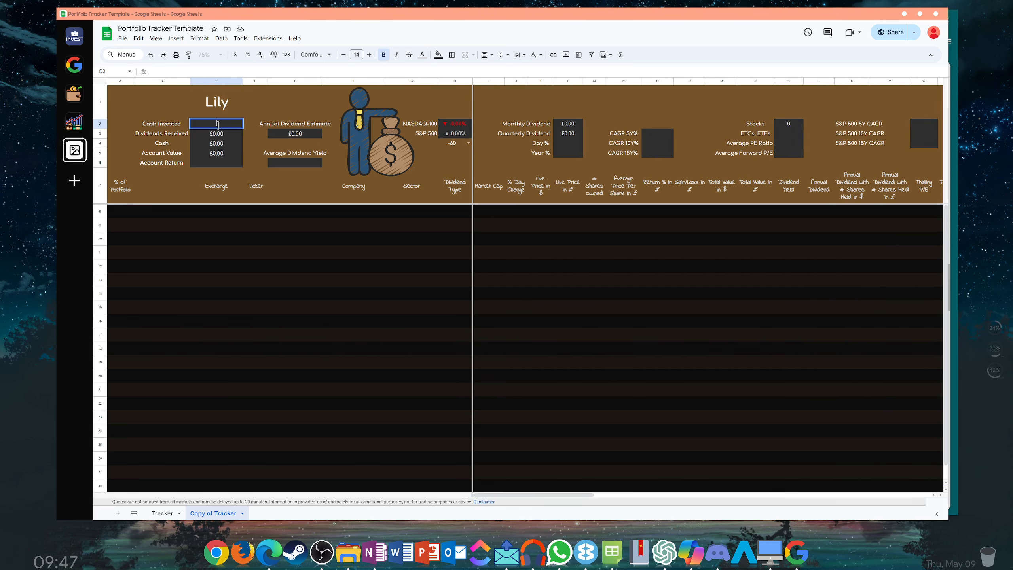
pyautogui.write('100')
pyautogui.press('Return')
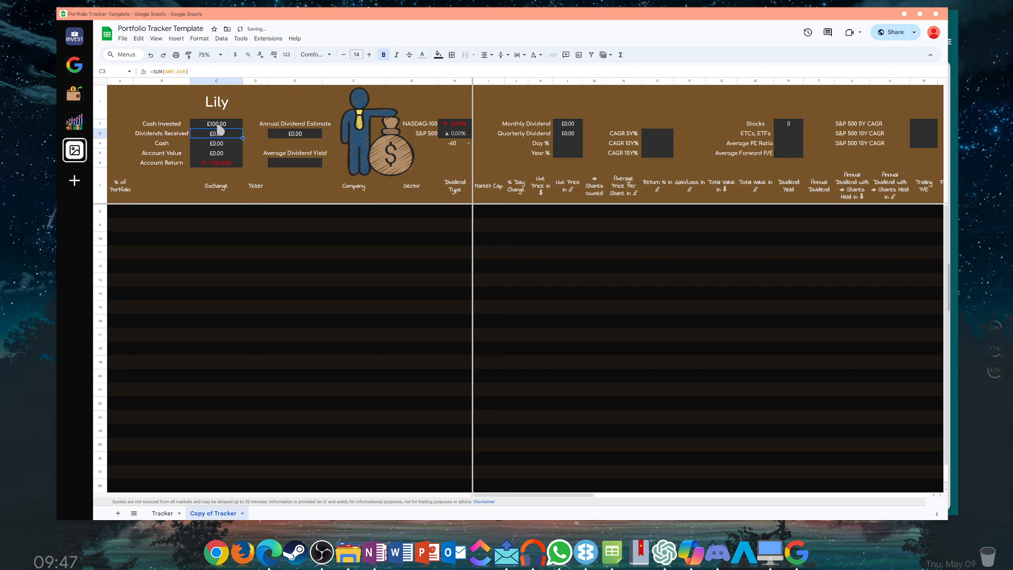
pyautogui.click(234, 161)
pyautogui.click(235, 156)
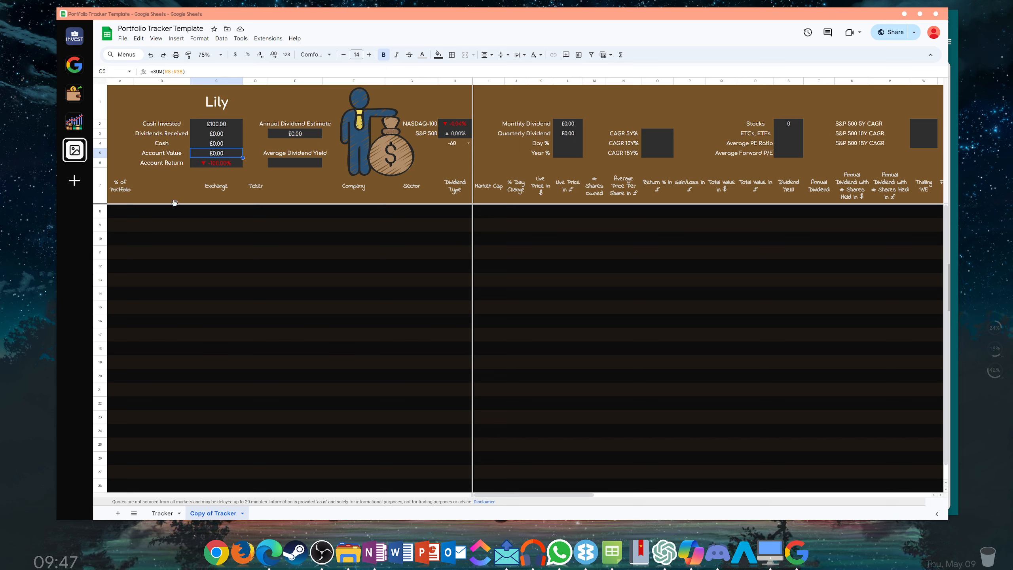
pyautogui.click(142, 216)
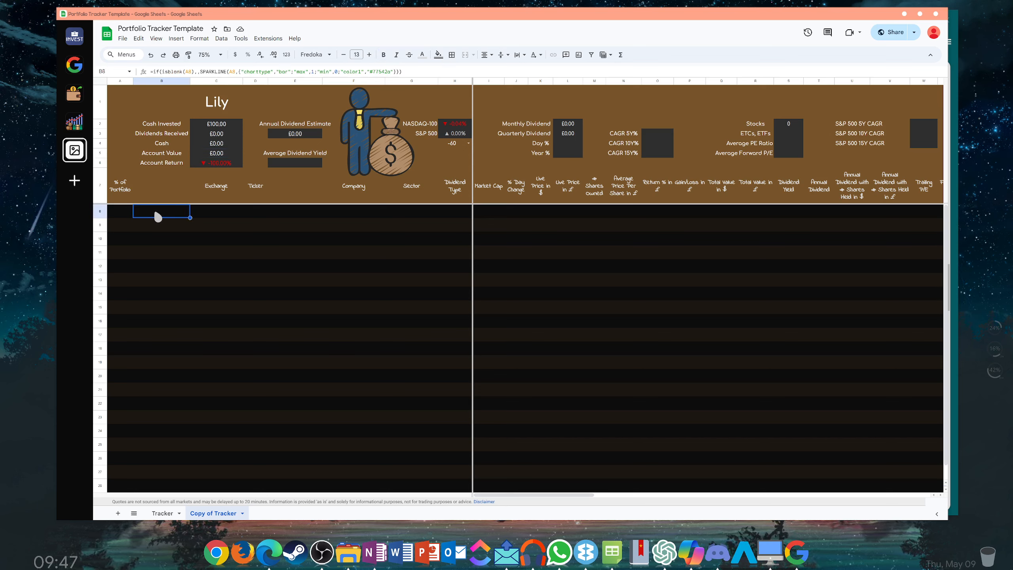
pyautogui.click(210, 213)
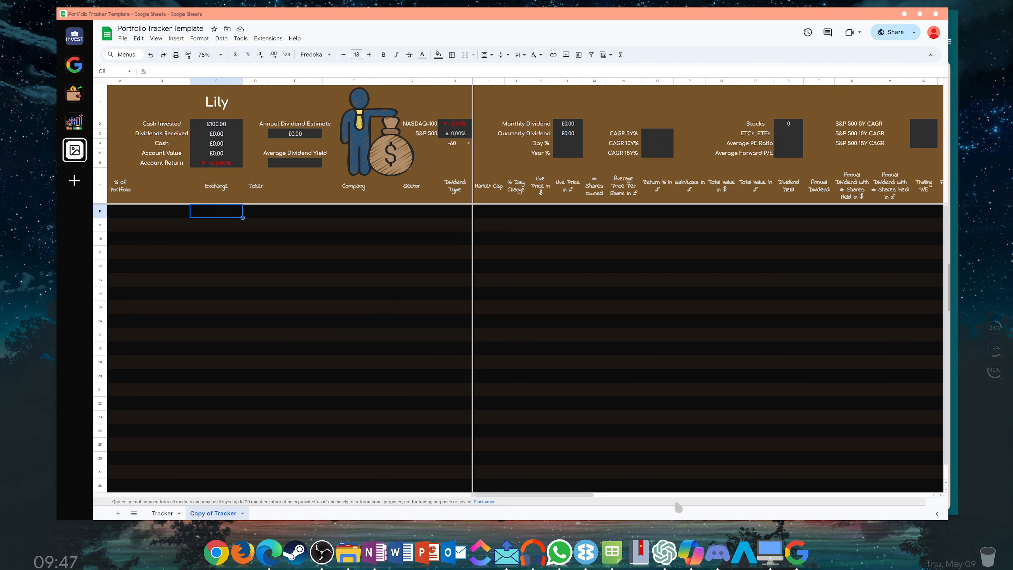
# - Switch to the browser and open the Stock Analysis home page
pyautogui.click(586, 552)
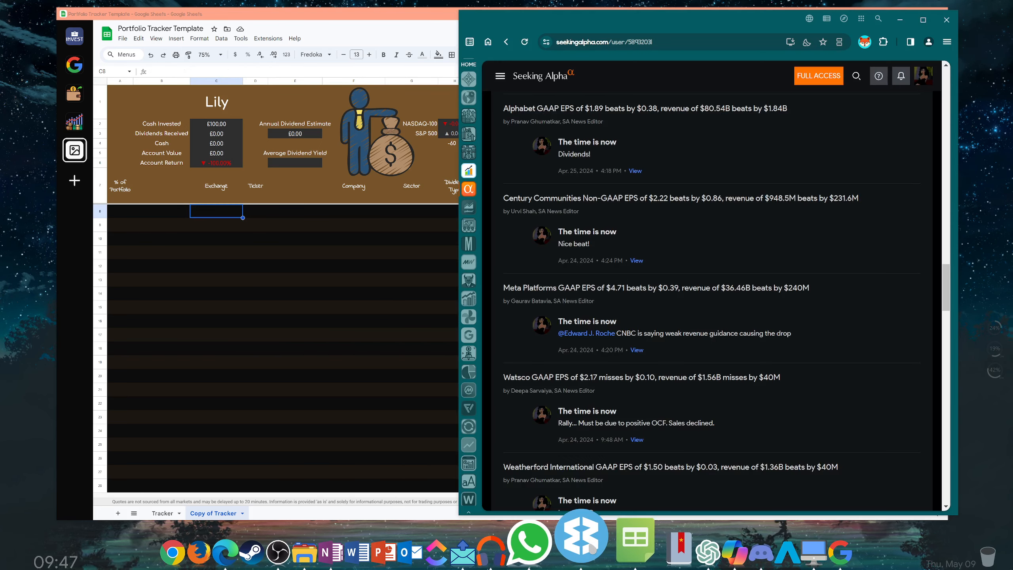
pyautogui.click(469, 171)
pyautogui.click(669, 66)
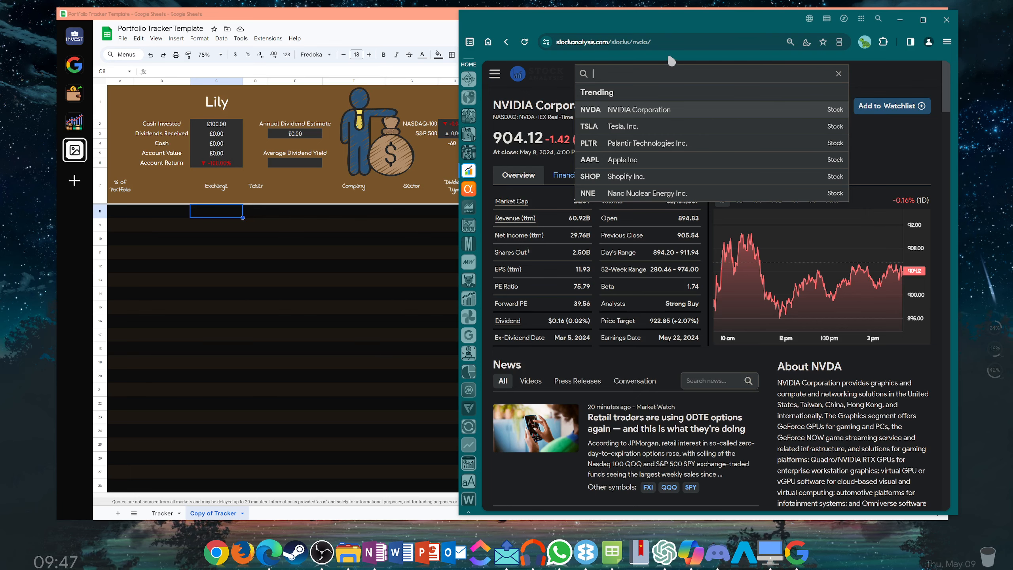
pyautogui.click(549, 78)
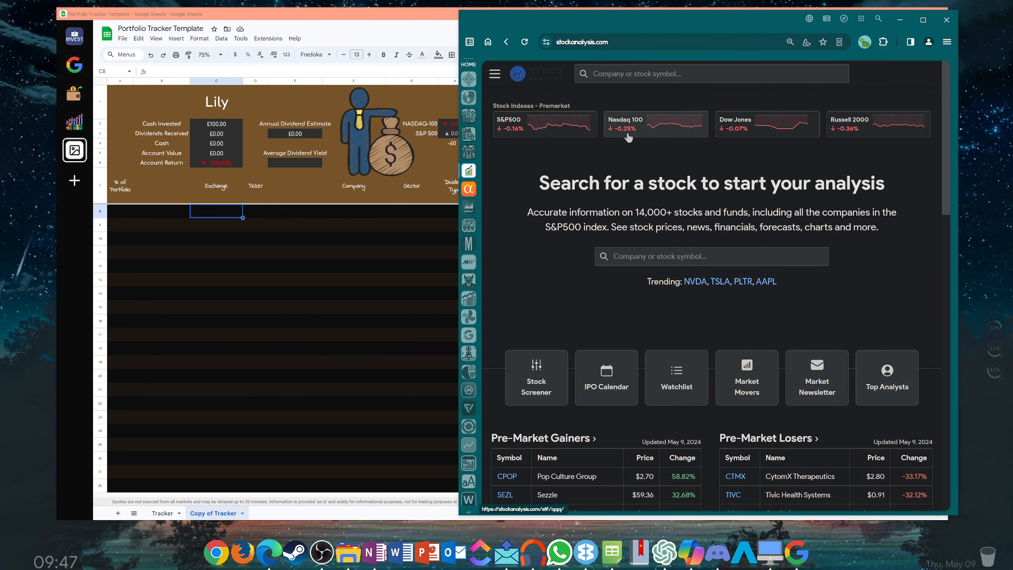
pyautogui.scroll(-10, 621, 130)
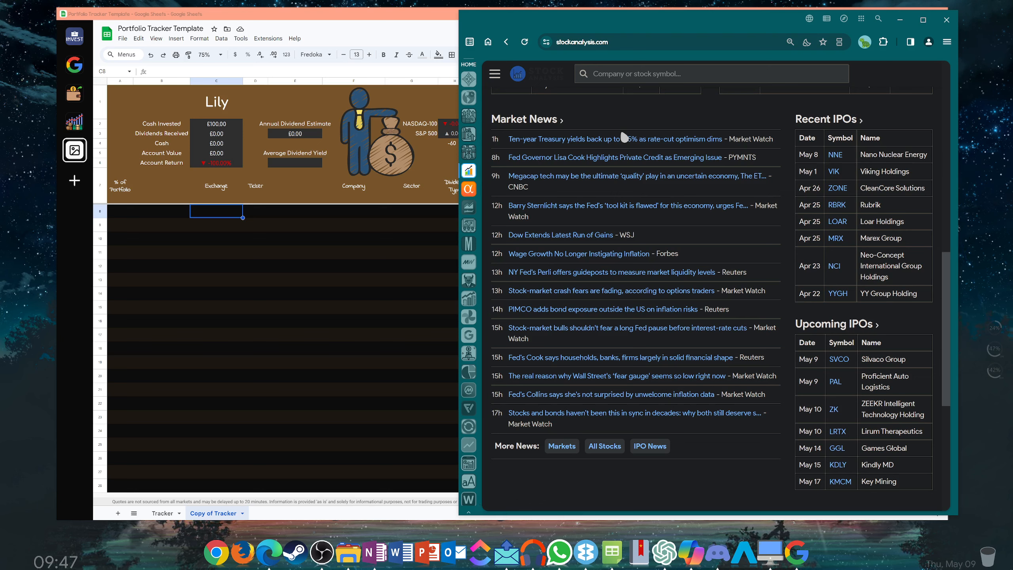
# - Search Stock Analysis for mcdonalds and open the McDonald's Corporation stock page
pyautogui.click(612, 82)
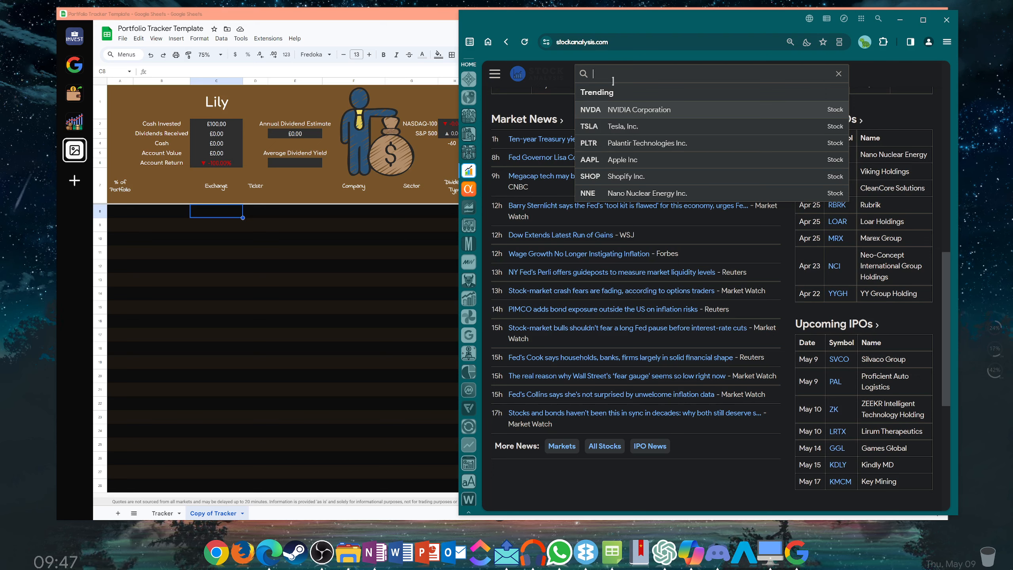
pyautogui.write('mcdonalds')
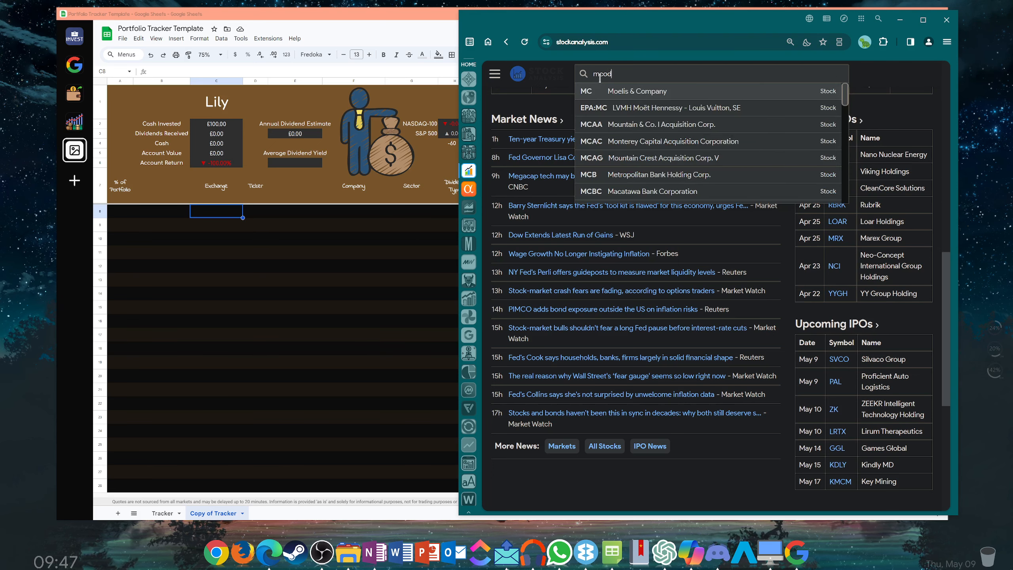
pyautogui.press('Return')
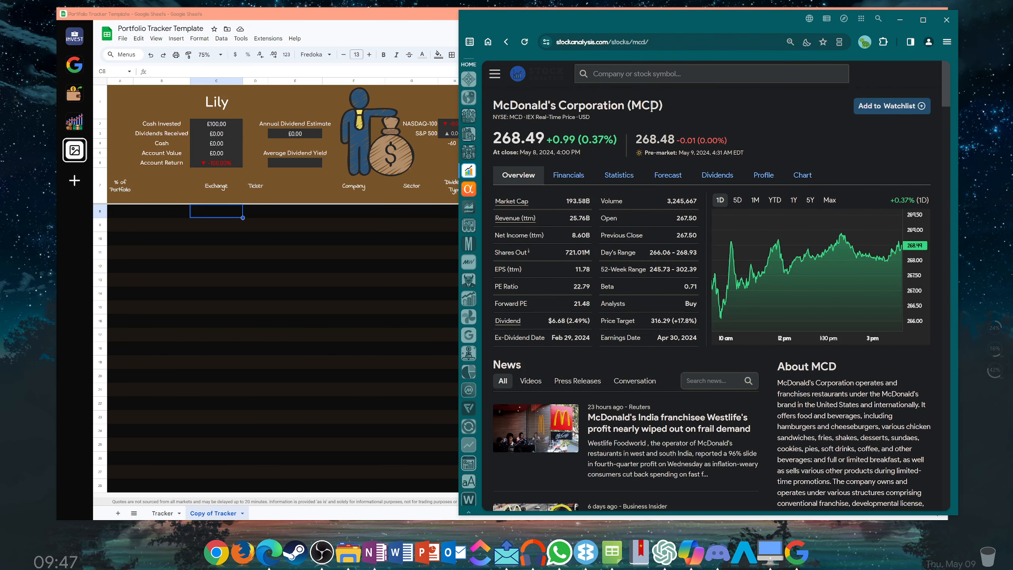
# - Copy the exchange code from the McDonald's page into Exchange cell C8 of the tracker, without the space, as NYSE:MCD
pyautogui.moveTo(493, 116)
pyautogui.mouseDown()
pyautogui.moveTo(524, 117)
pyautogui.moveTo(490, 118)
pyautogui.mouseUp()
pyautogui.rightClick(513, 118)
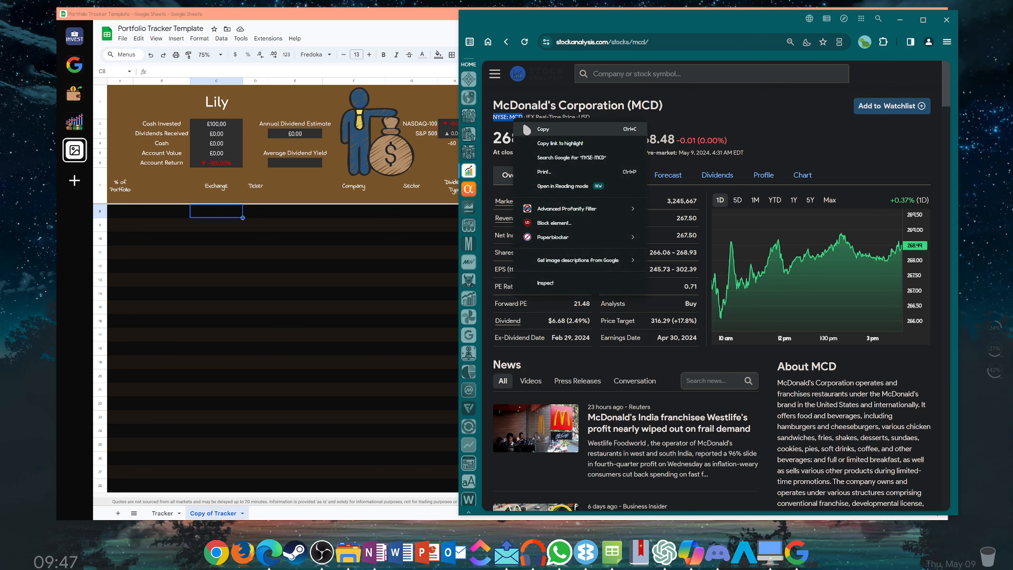
pyautogui.click(525, 129)
pyautogui.doubleClick(229, 214)
pyautogui.rightClick(225, 210)
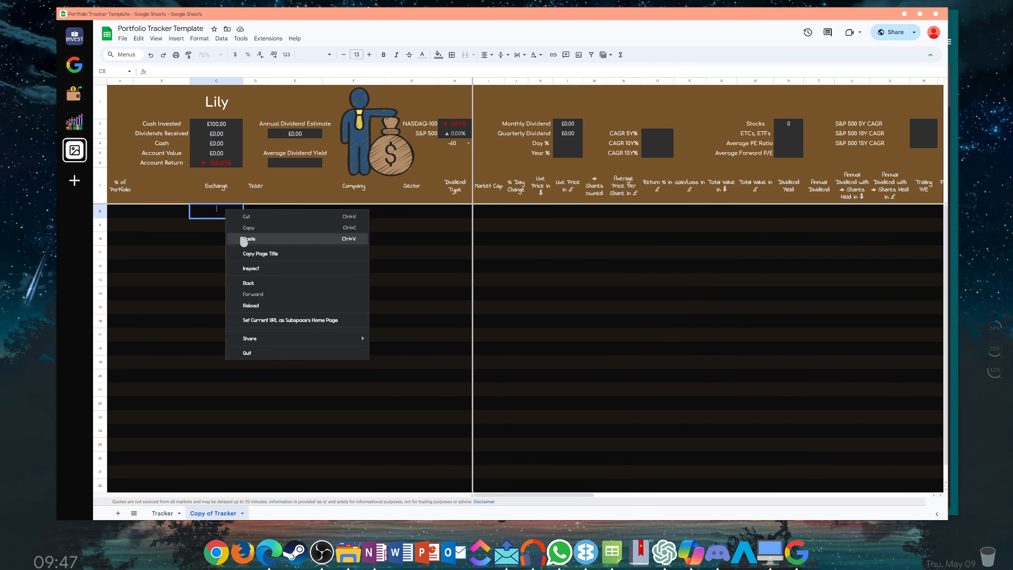
pyautogui.click(242, 241)
pyautogui.click(222, 199)
pyautogui.press('BackSpace')
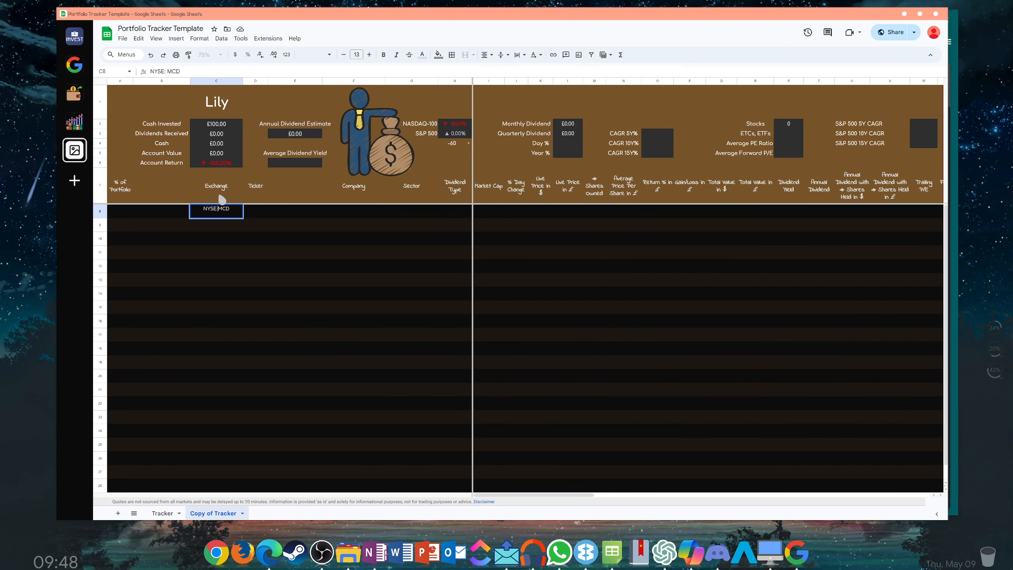
pyautogui.press('Return')
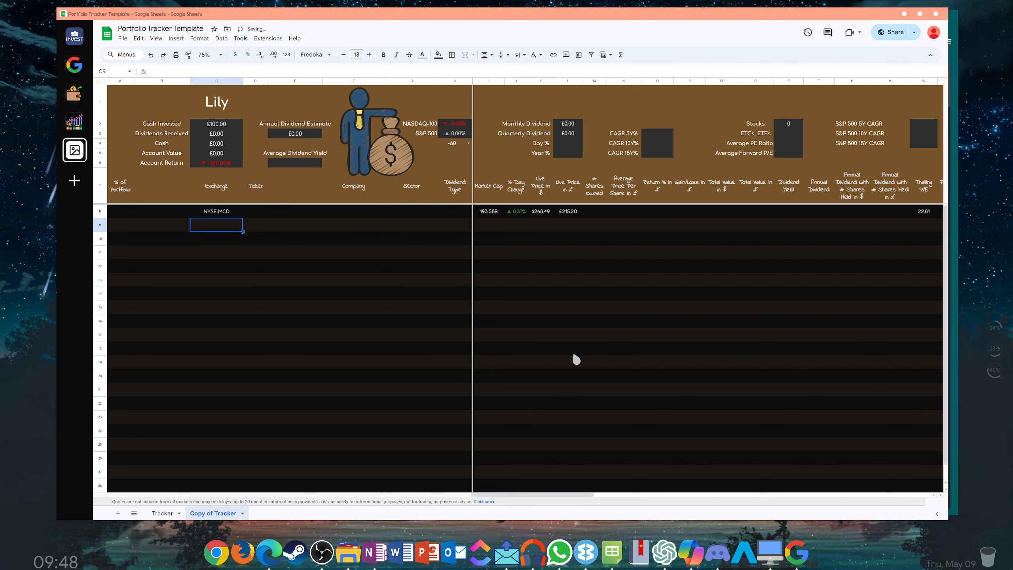
# - Copy the ticker MCD from the McDonald's page title into Ticker cell D8 of the tracker
pyautogui.click(581, 544)
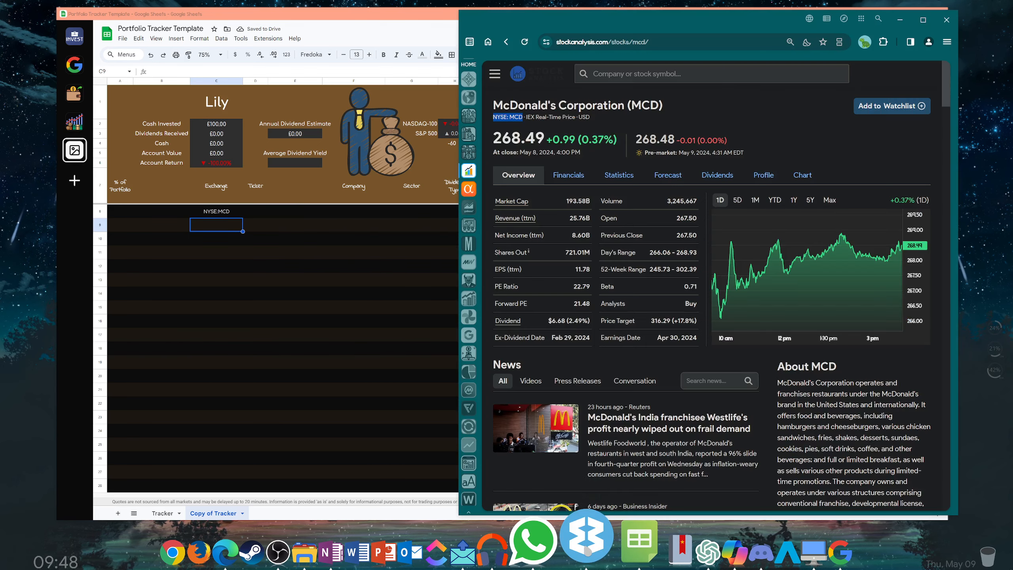
pyautogui.doubleClick(643, 106)
pyautogui.rightClick(642, 107)
pyautogui.click(653, 115)
pyautogui.click(256, 211)
pyautogui.rightClick(257, 213)
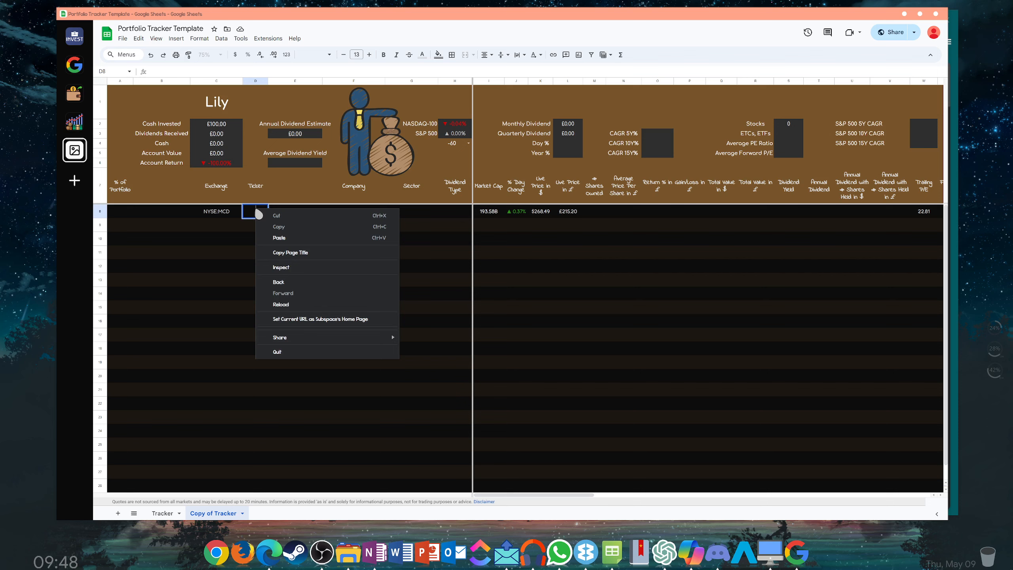
pyautogui.click(275, 239)
pyautogui.press('Return')
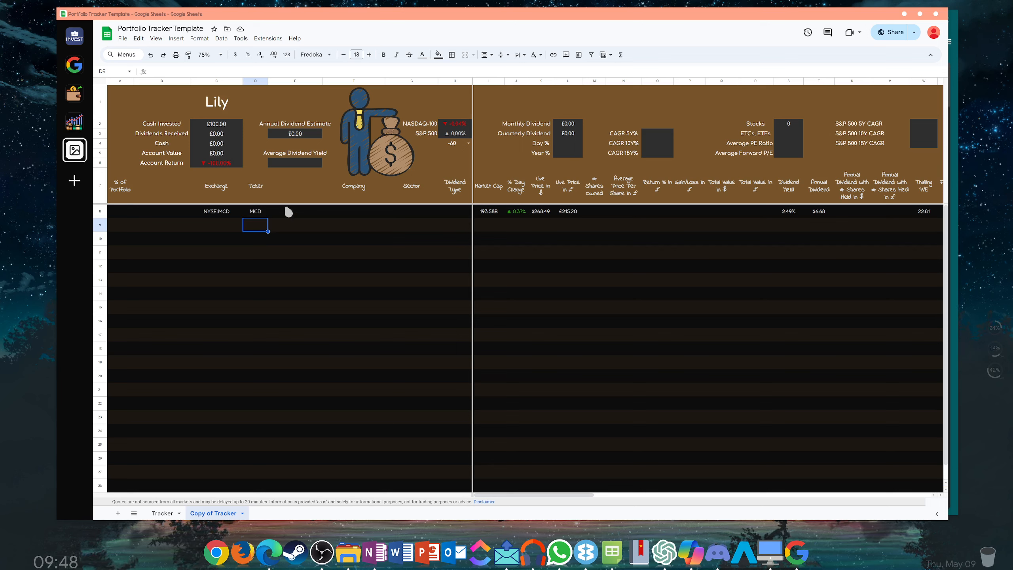
# - Enter McDonalds as the company name in cell F8 of the first holding row
pyautogui.click(290, 211)
pyautogui.click(358, 215)
pyautogui.doubleClick(357, 213)
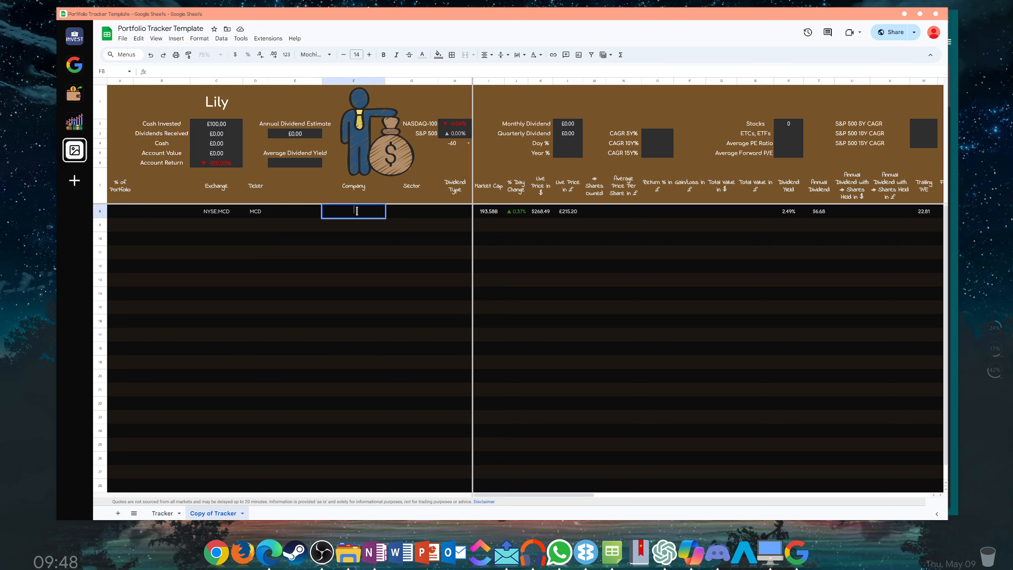
pyautogui.write('McDonalds')
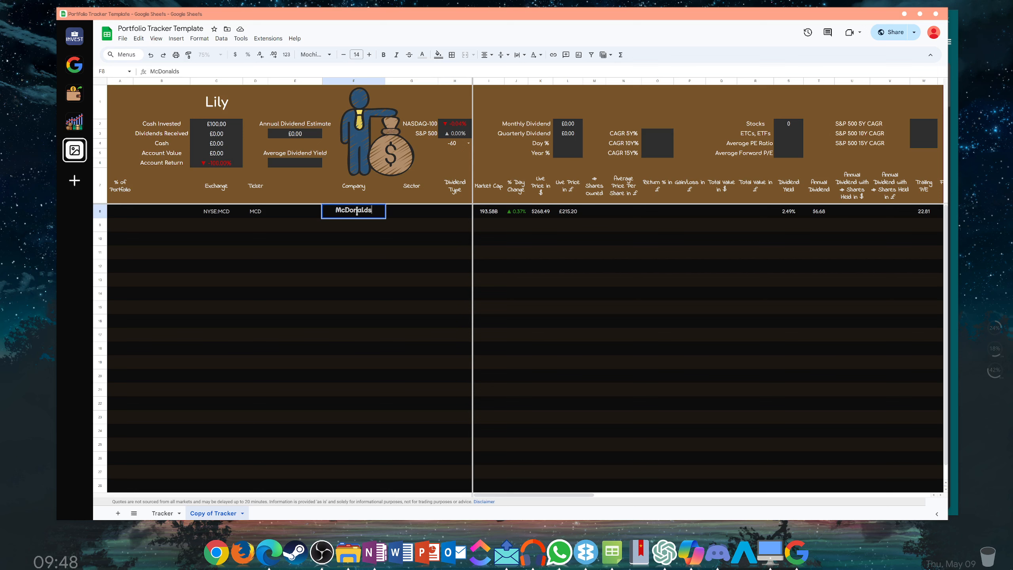
pyautogui.press('Return')
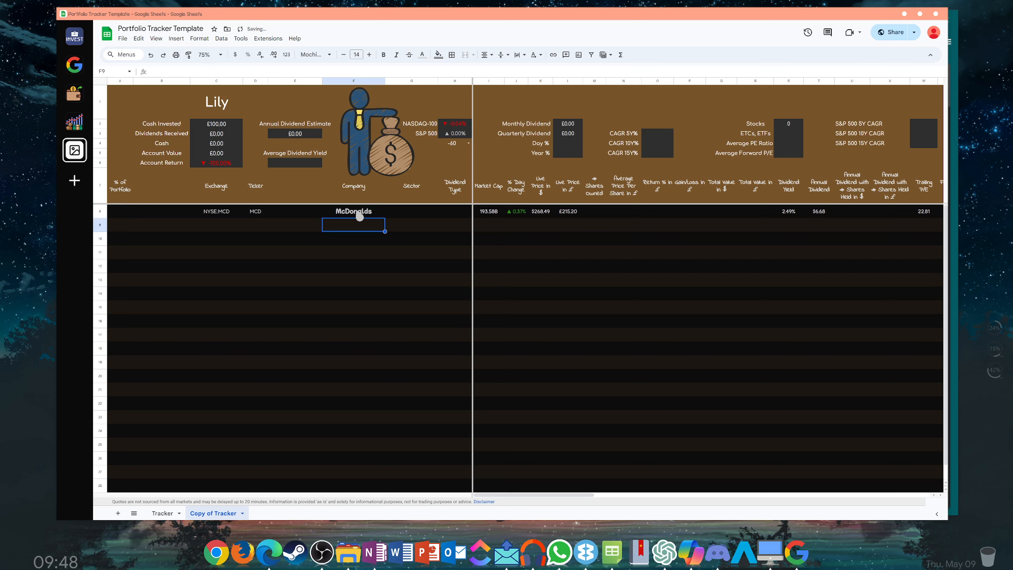
# - Enter Consumer Discretionary as the sector for McDonalds in cell G8
pyautogui.doubleClick(410, 207)
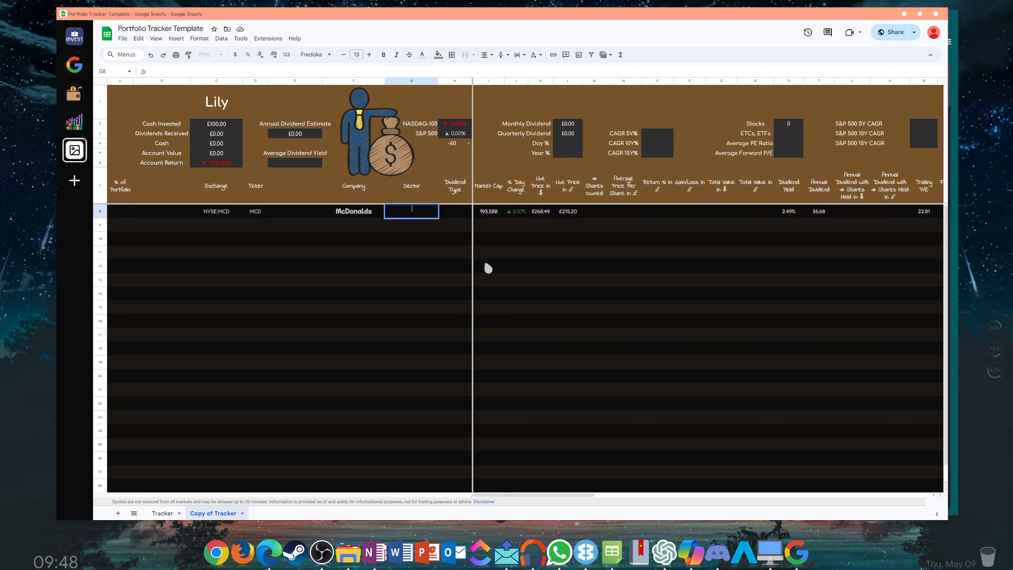
pyautogui.write('Consumer')
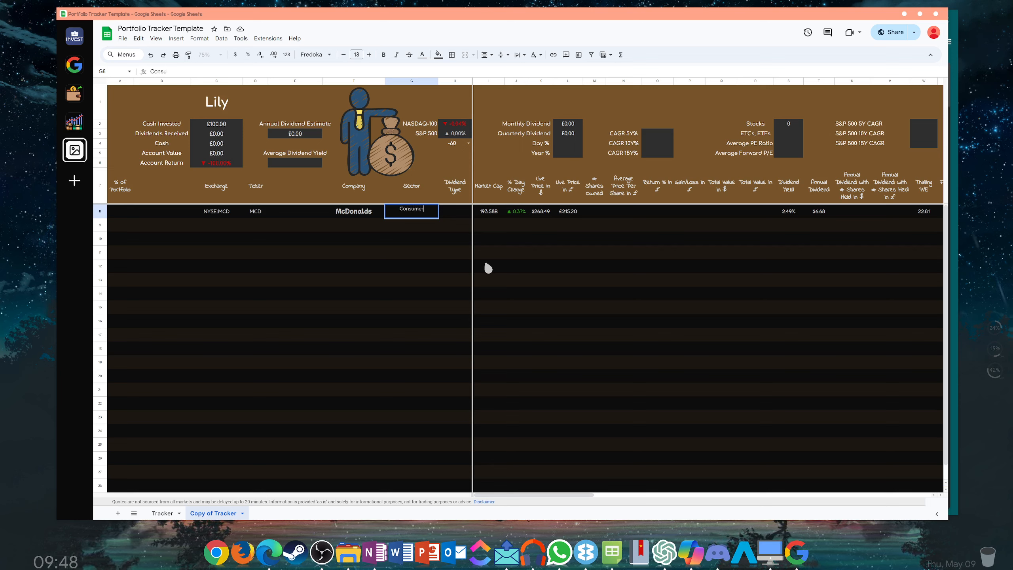
pyautogui.write(' Discer')
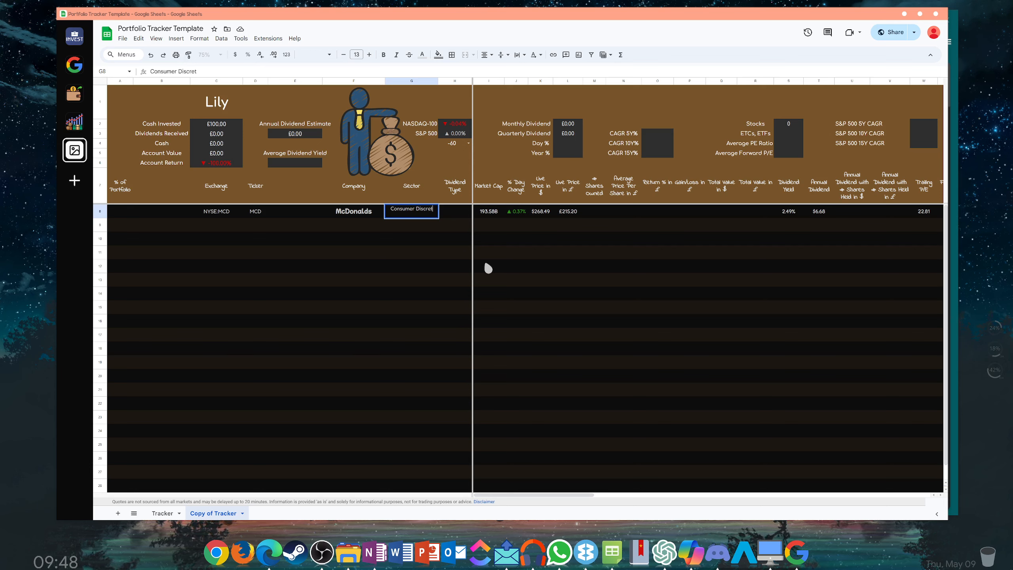
pyautogui.write('t')
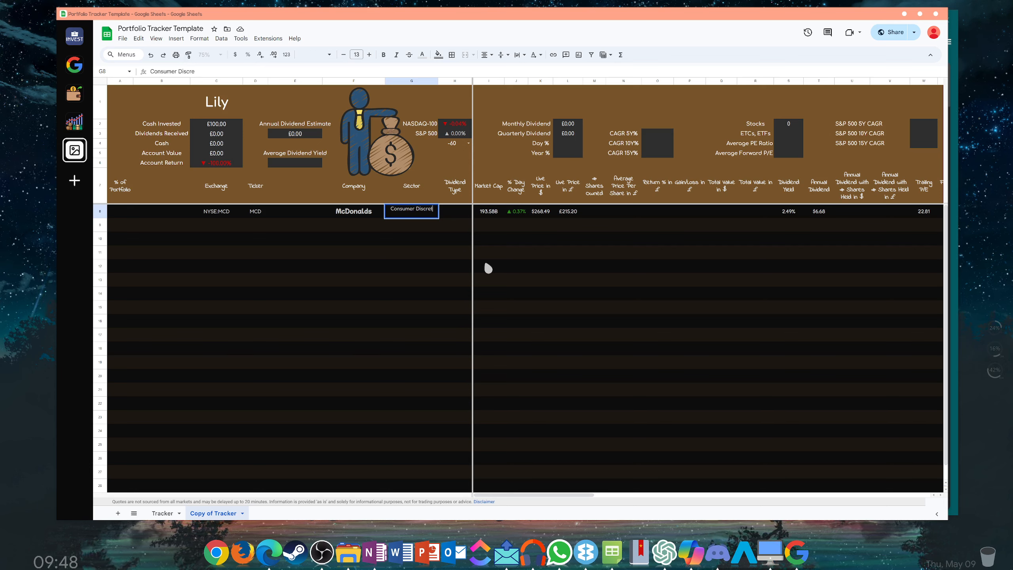
pyautogui.write('ionary')
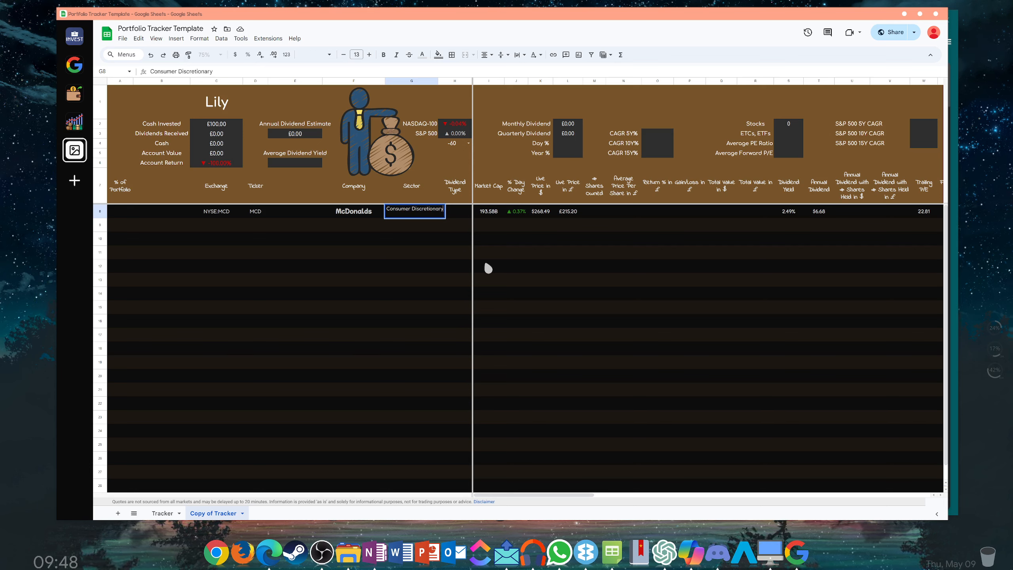
pyautogui.press('Return')
# - Add Restaurants on a second line in the McDonalds sector cell and reduce that word's font size
pyautogui.doubleClick(420, 214)
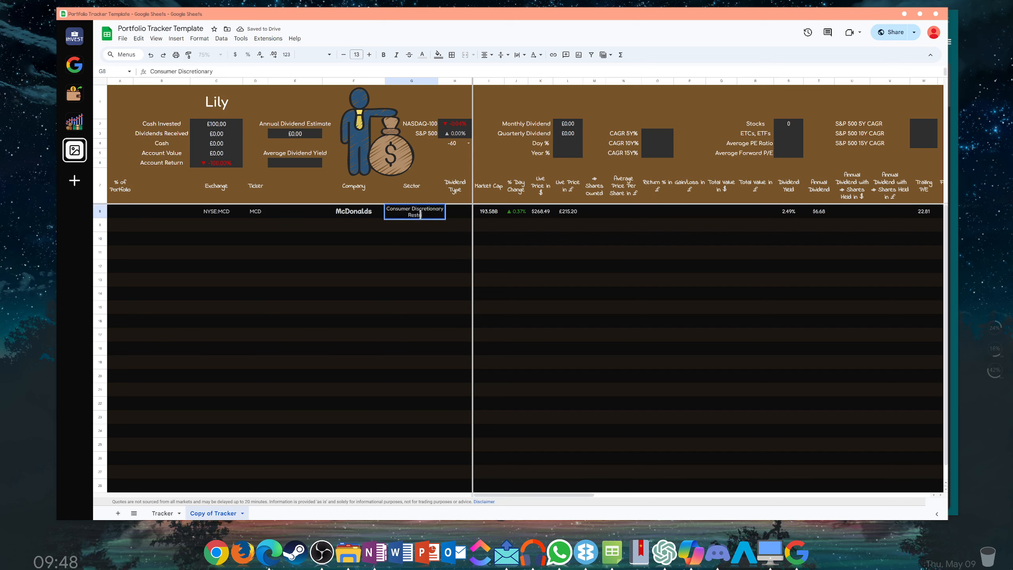
pyautogui.doubleClick(420, 215)
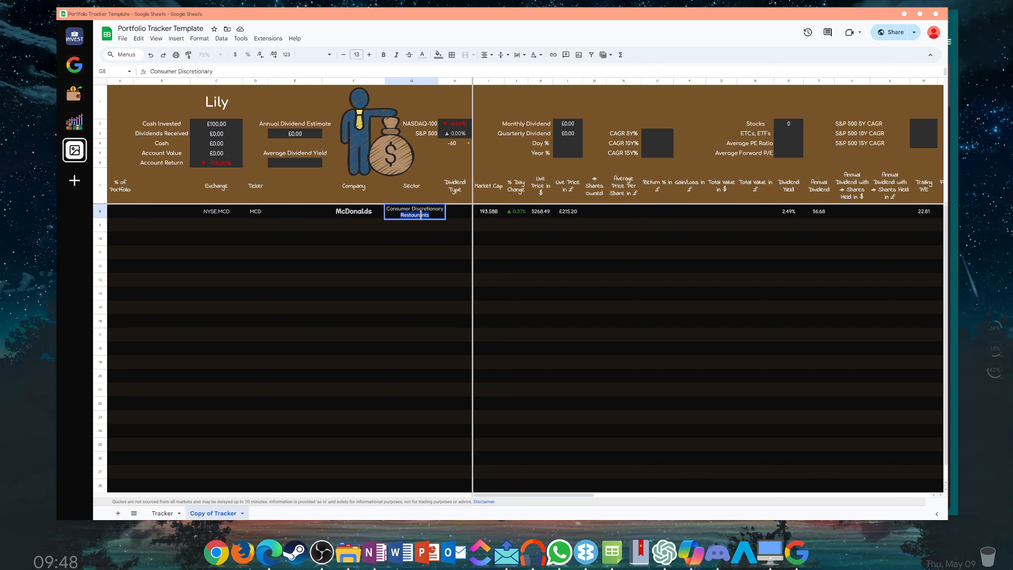
pyautogui.click(344, 55)
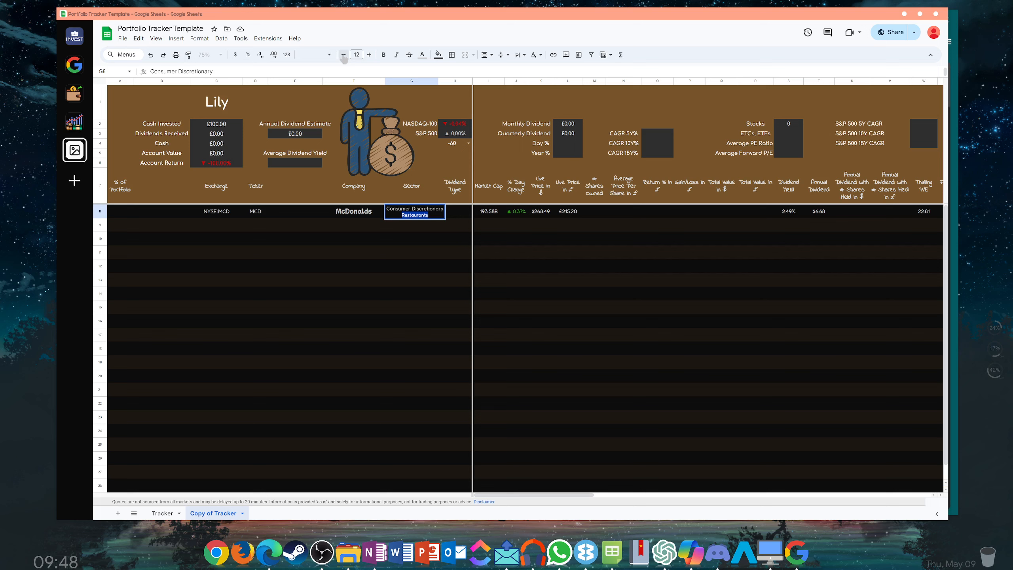
pyautogui.press('BackSpace')
pyautogui.click(409, 247)
# - Reduce the font size of Consumer Discretionary in the McDonalds sector cell to 11
pyautogui.click(412, 217)
pyautogui.doubleClick(410, 216)
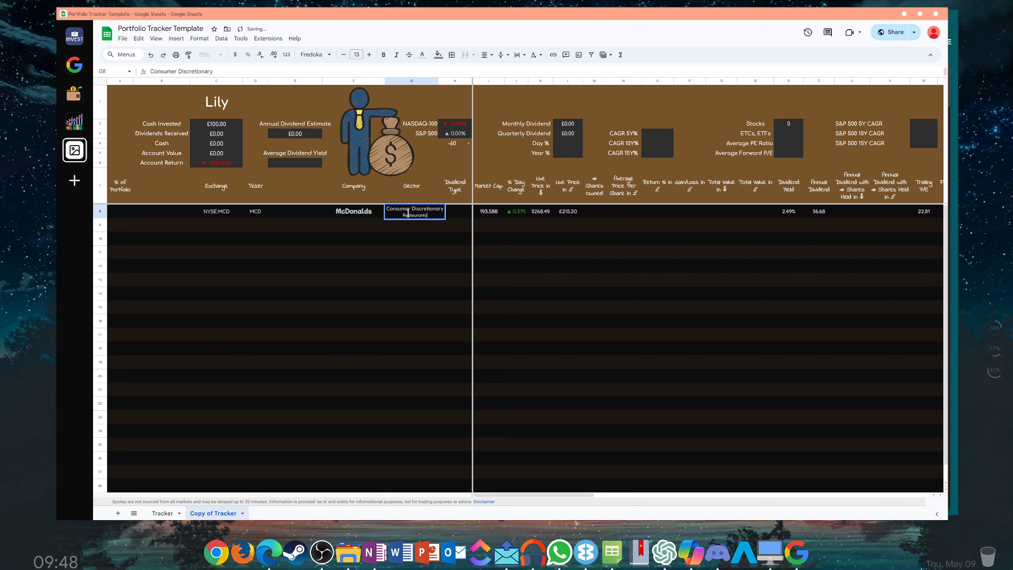
pyautogui.moveTo(386, 209); pyautogui.dragTo(444, 208)
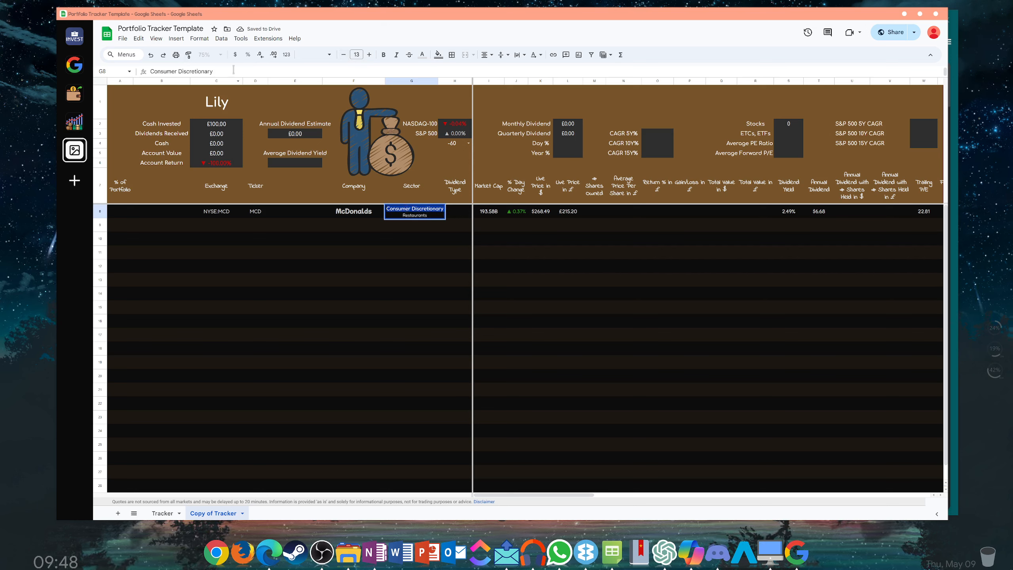
pyautogui.click(344, 55)
pyautogui.click(382, 288)
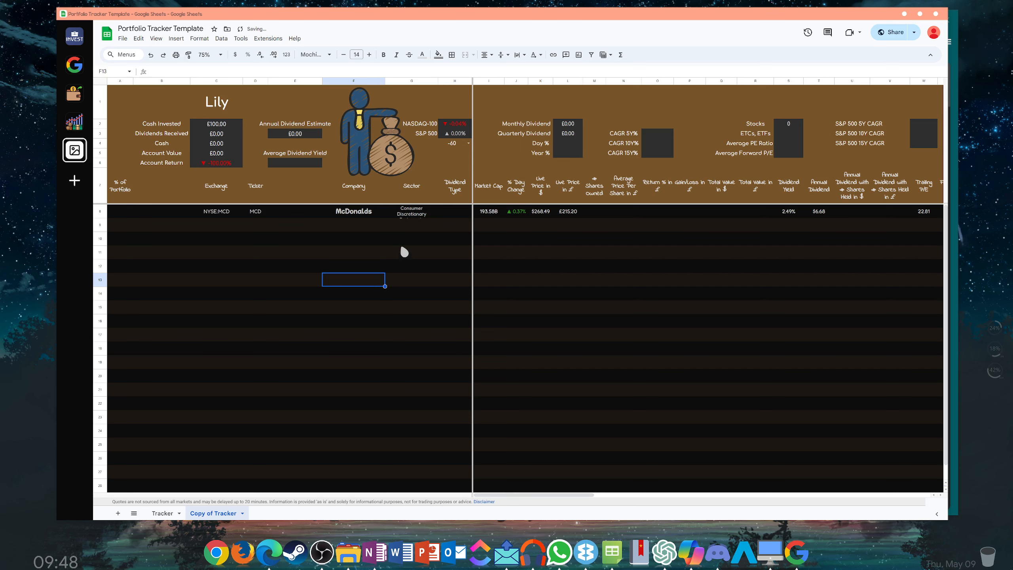
pyautogui.doubleClick(410, 210)
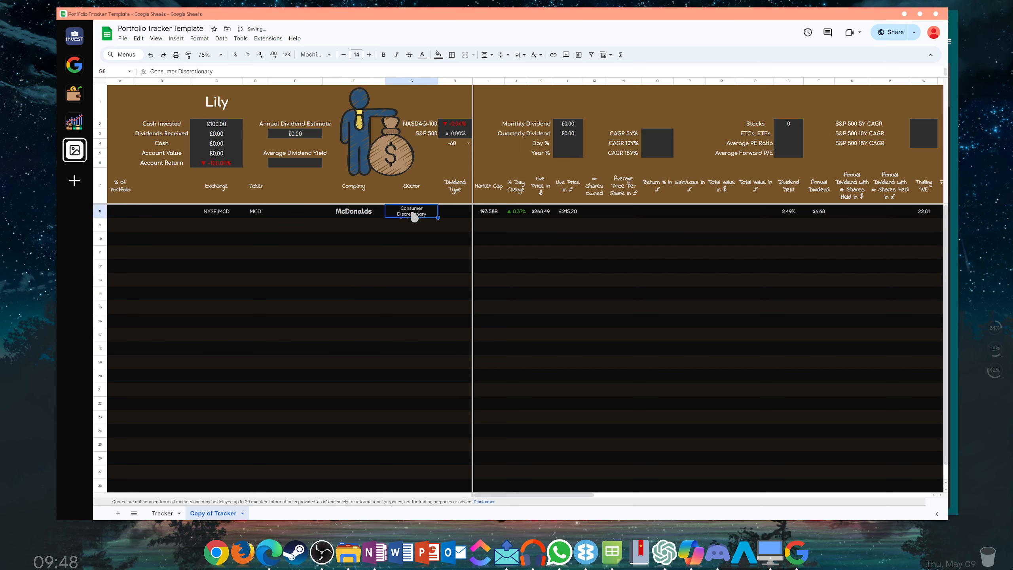
pyautogui.click(343, 55)
pyautogui.click(343, 55)
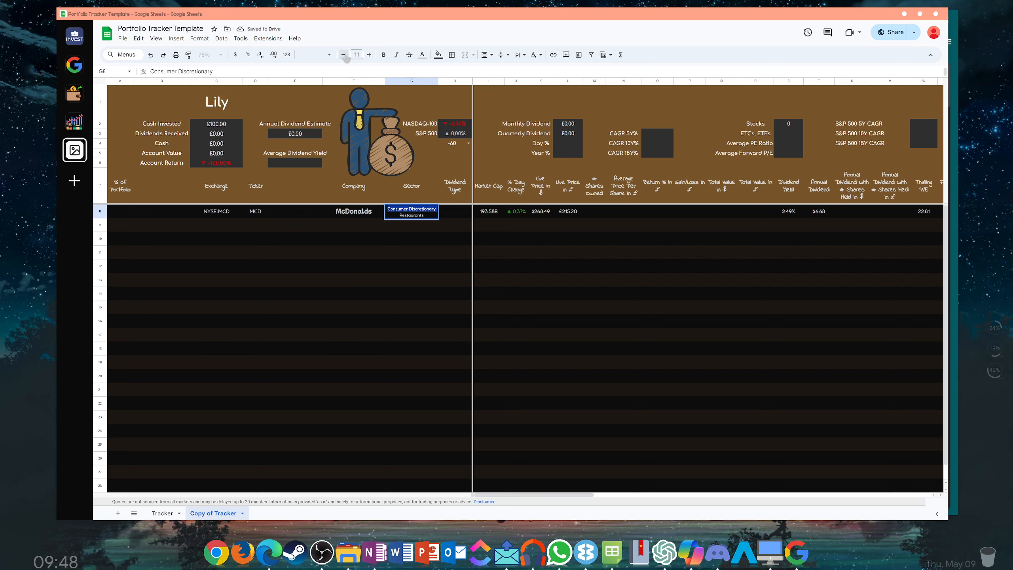
# - Reduce the font size of Consumer Discretionary in the McDonalds sector cell G8 one size below 11
pyautogui.doubleClick(403, 215)
pyautogui.click(344, 55)
pyautogui.click(369, 322)
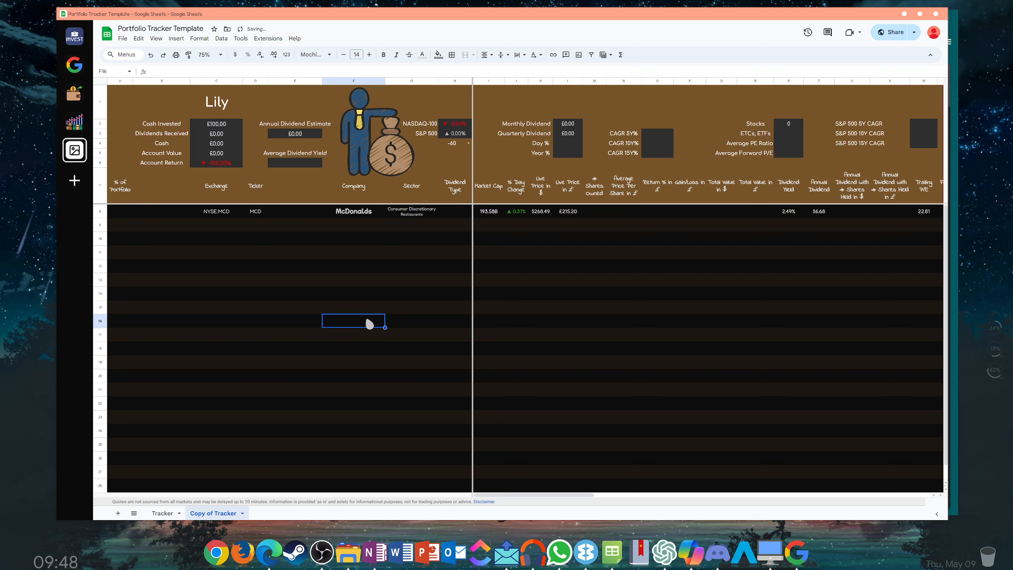
pyautogui.click(405, 227)
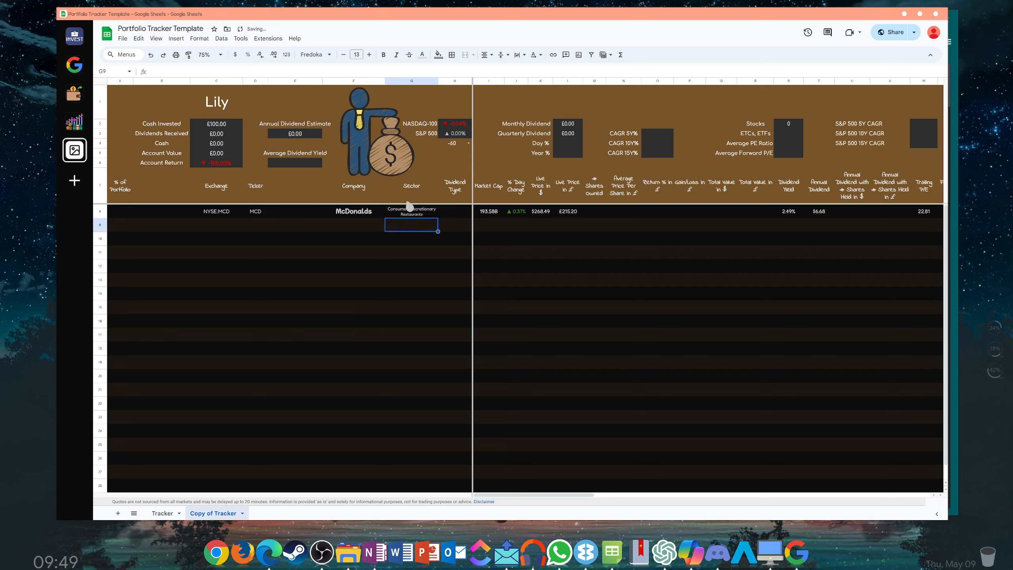
# - Enter Quarterly as the McDonalds dividend type in cell H8 and check it against McDonald's dividend information on stockanalysis.com
pyautogui.click(455, 211)
pyautogui.write('Q')
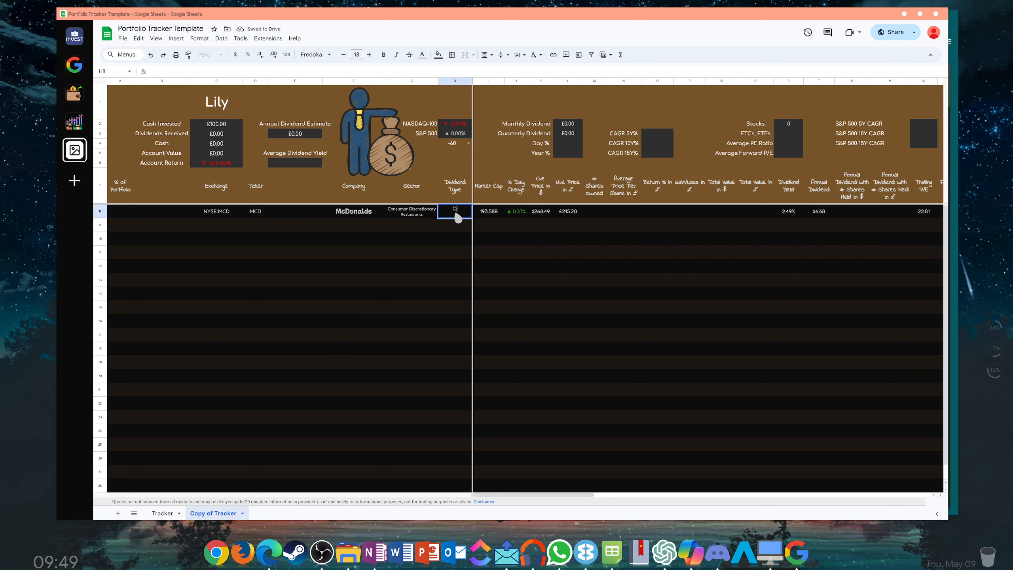
pyautogui.write('uarterly')
pyautogui.press('Return')
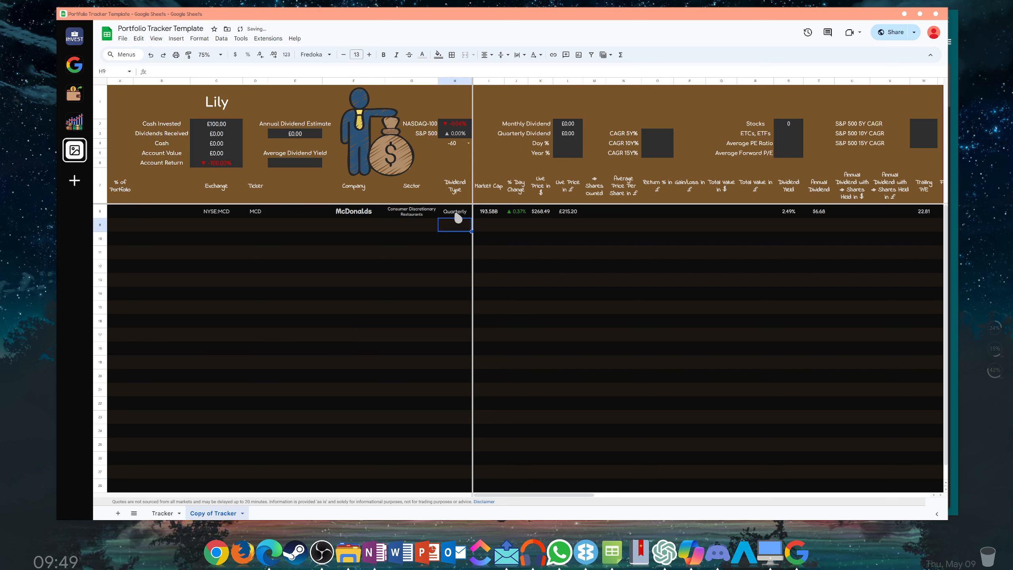
pyautogui.click(534, 553)
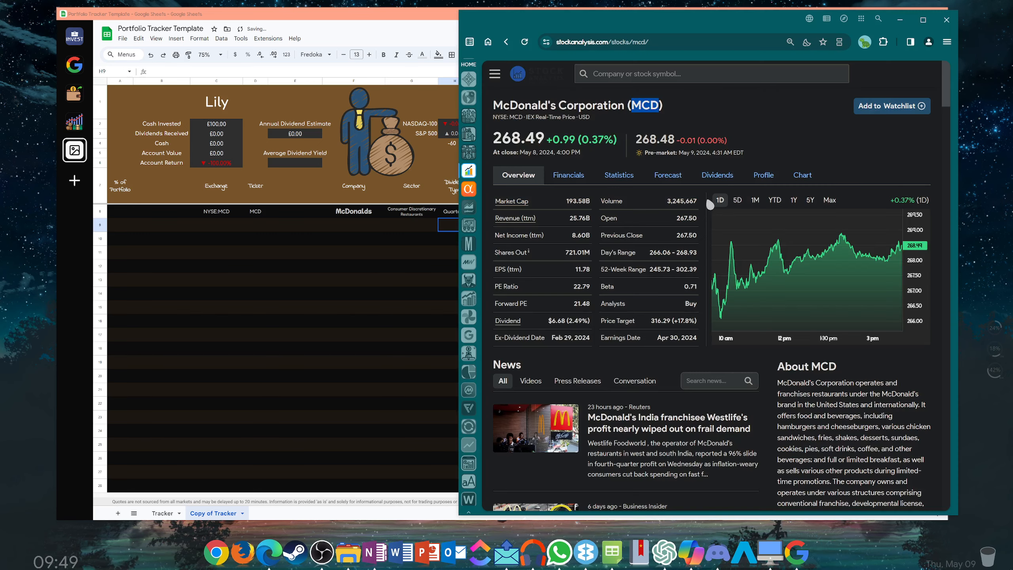
pyautogui.click(718, 175)
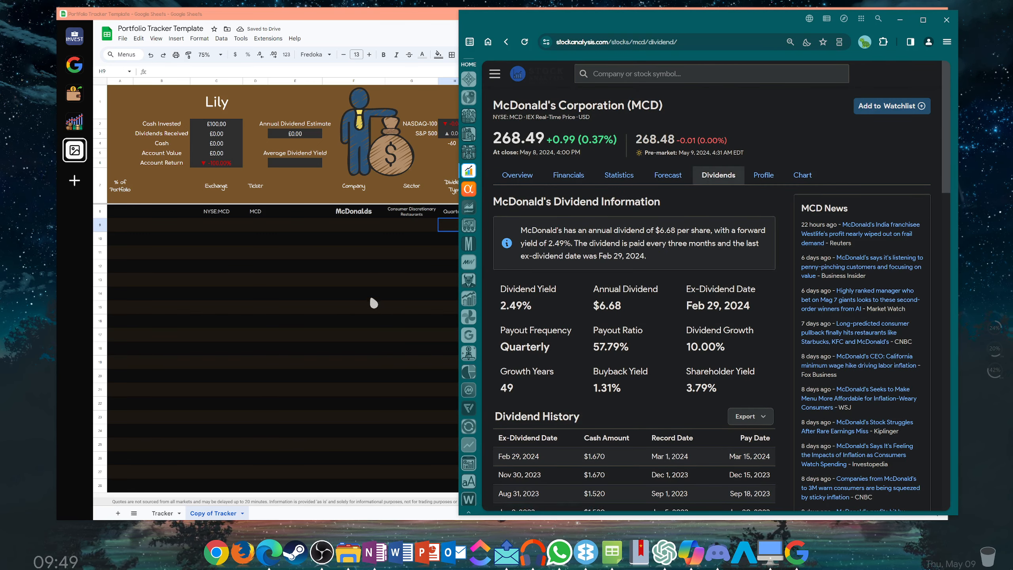
# - Select the empty logo cell E8 and search Google Images for mcdonalds logo
pyautogui.click(300, 208)
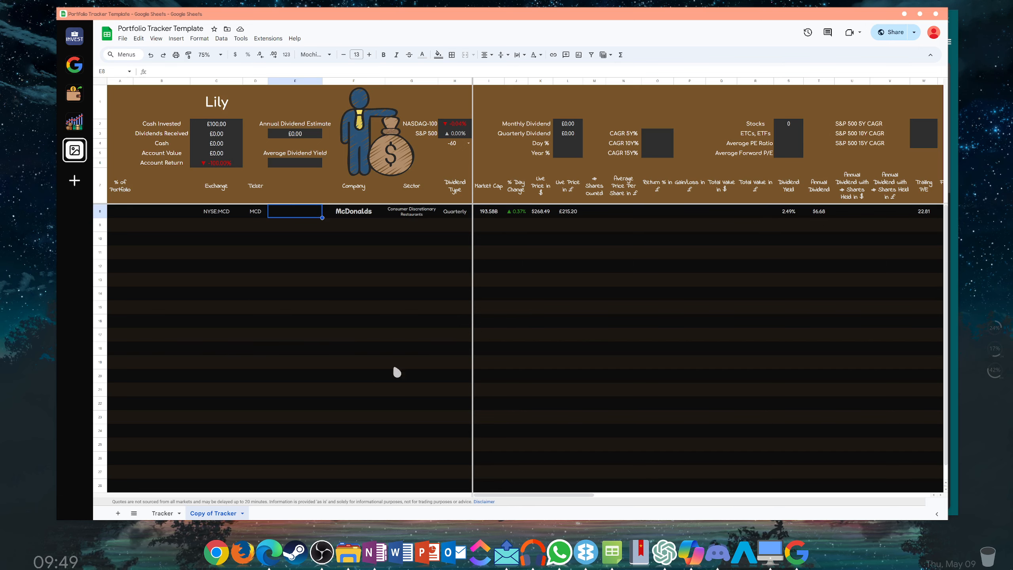
pyautogui.click(587, 549)
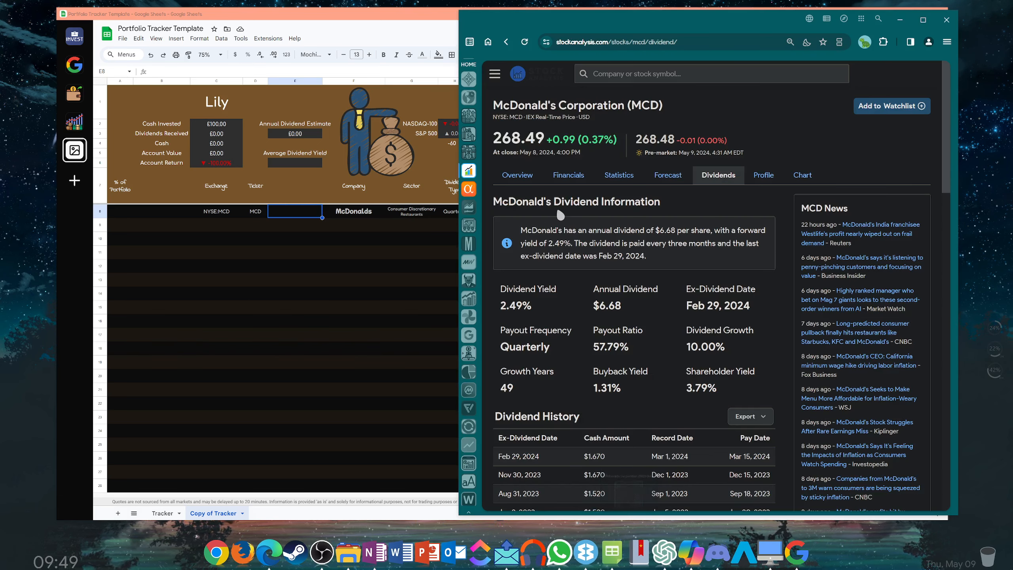
pyautogui.click(469, 319)
pyautogui.doubleClick(572, 81)
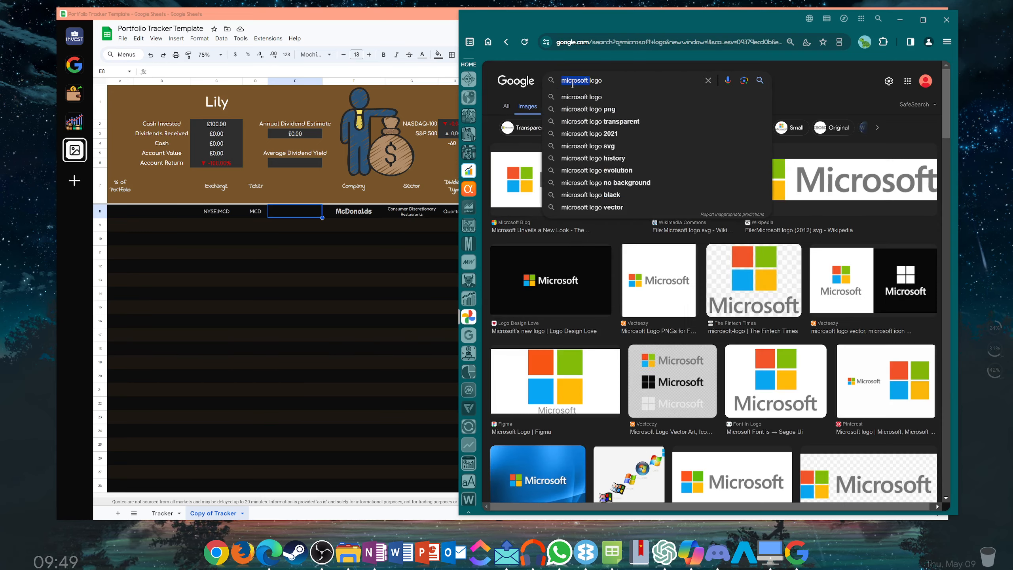
pyautogui.write('mcdonalds')
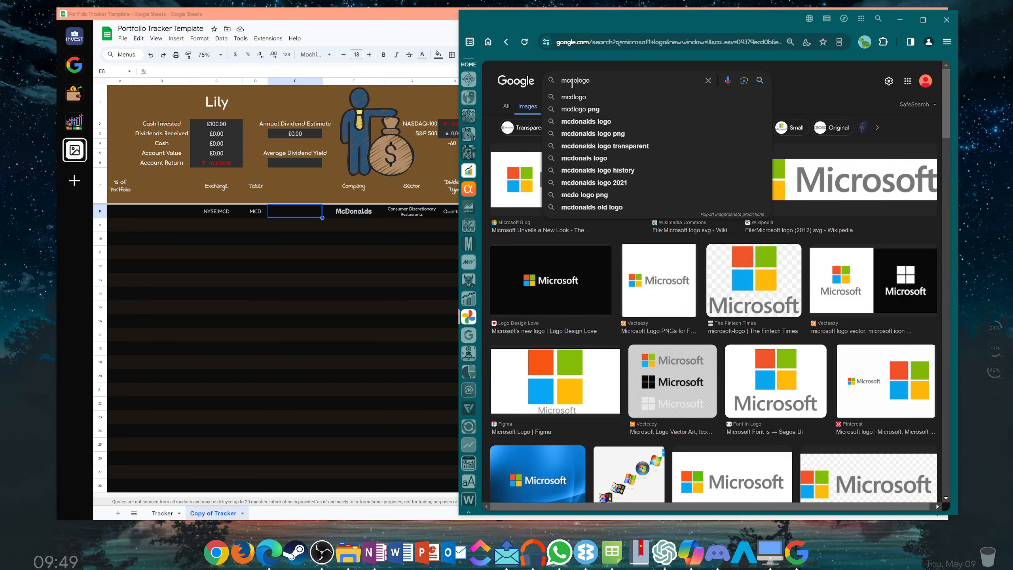
pyautogui.press('Return')
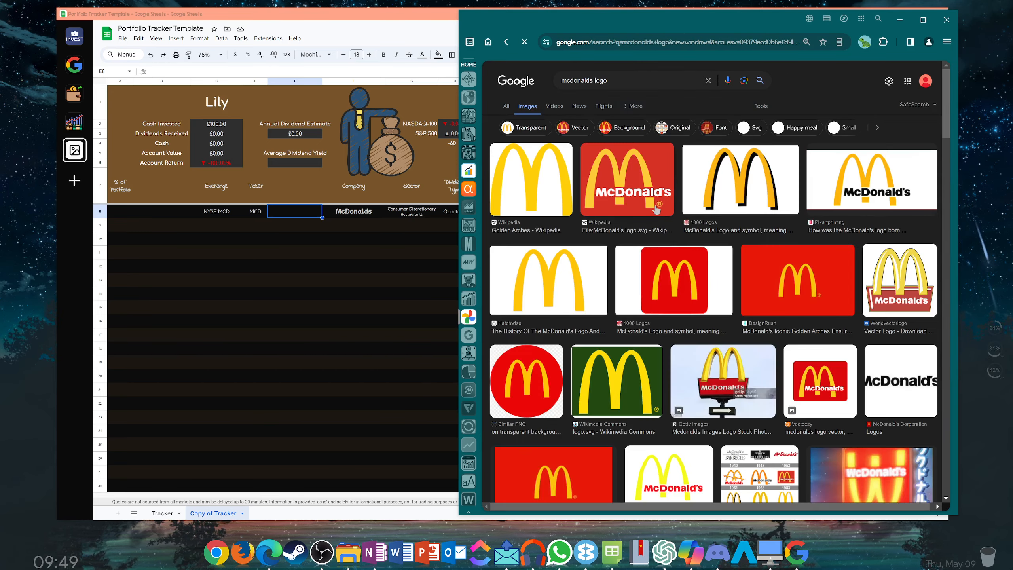
pyautogui.click(541, 190)
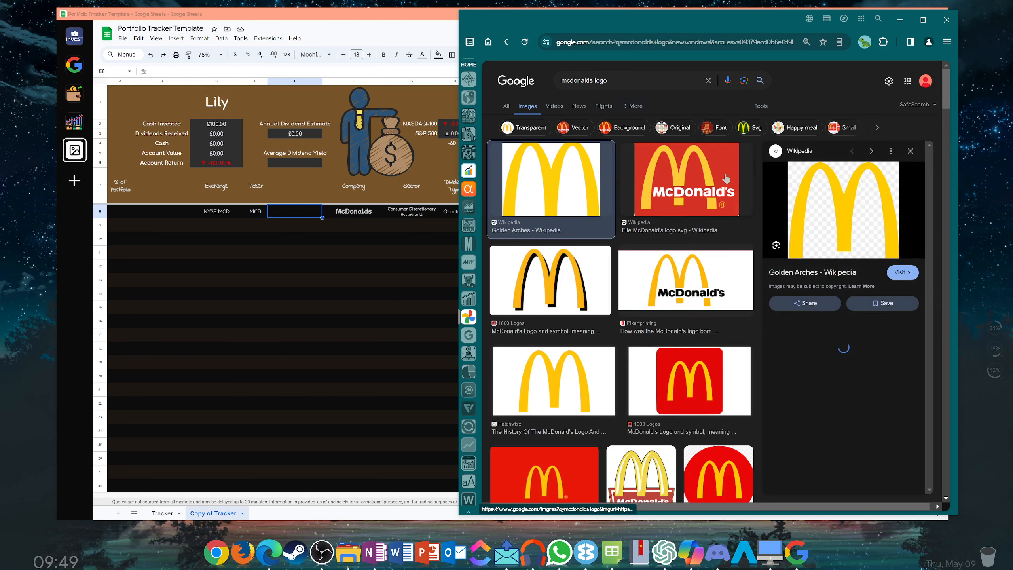
pyautogui.rightClick(826, 214)
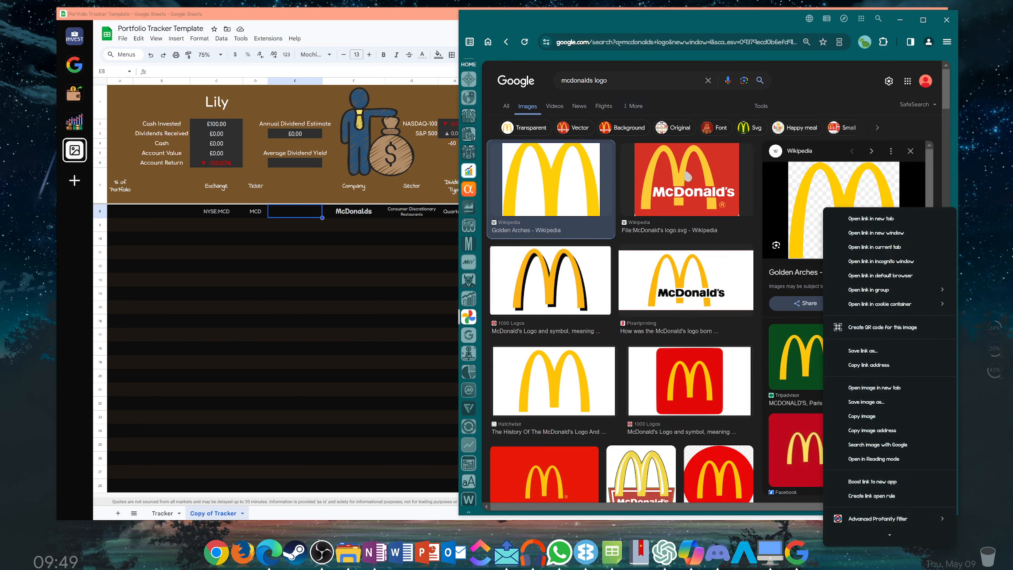
pyautogui.click(910, 151)
pyautogui.click(910, 151)
pyautogui.click(906, 168)
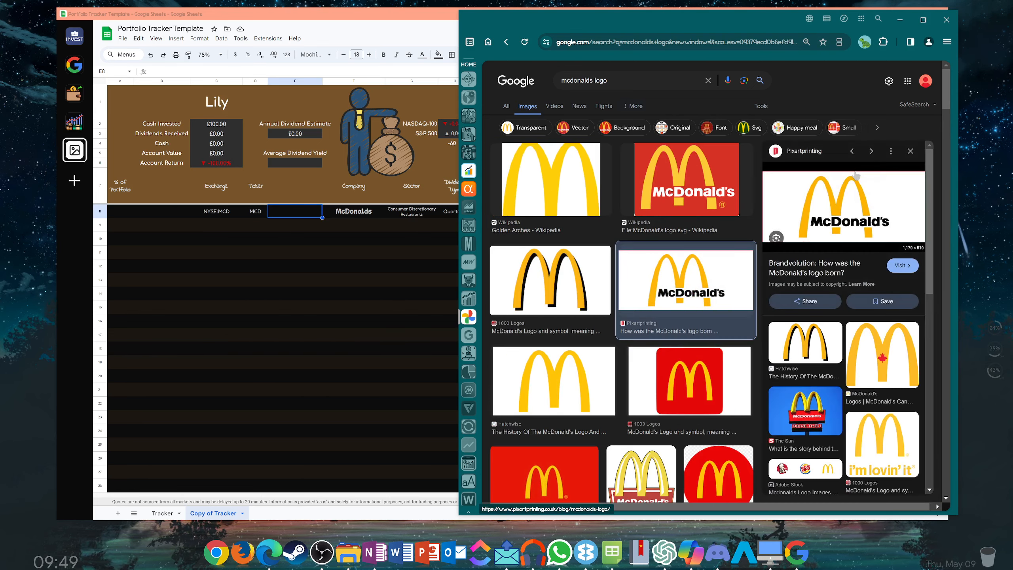
# - Copy the image address of the transparent black-shadowed golden arches logo from 1000 Logos
pyautogui.click(548, 285)
pyautogui.rightClick(850, 191)
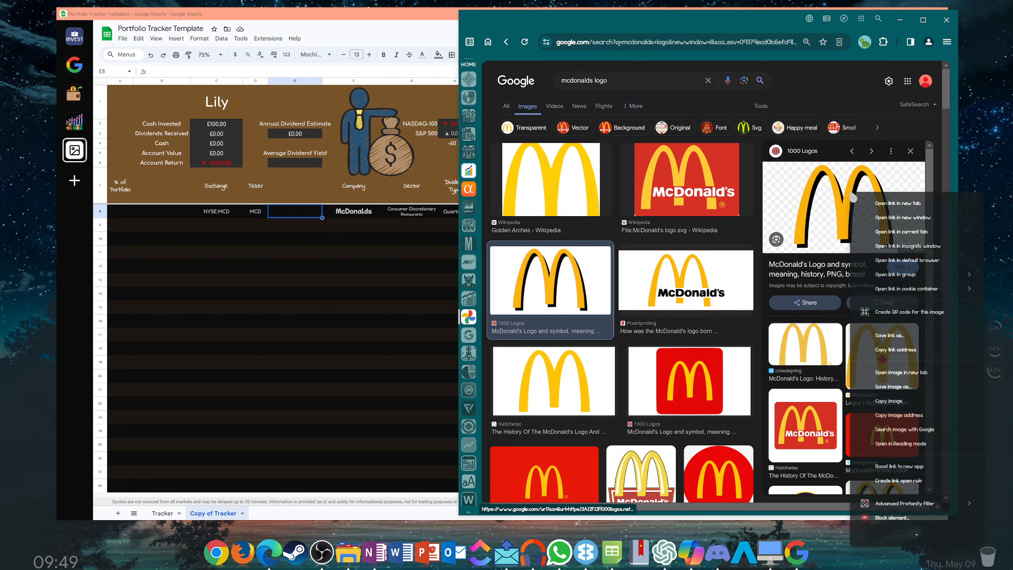
pyautogui.click(883, 416)
# - Insert the McDonald's logo as an in-cell image in E8 from the copied image link
pyautogui.click(285, 213)
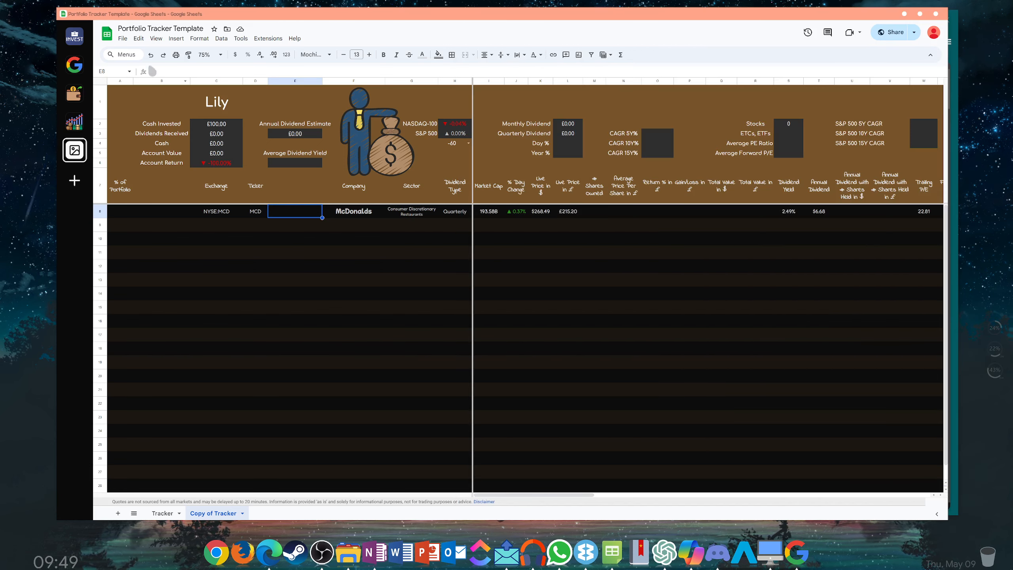
pyautogui.click(172, 38)
pyautogui.moveTo(184, 136)
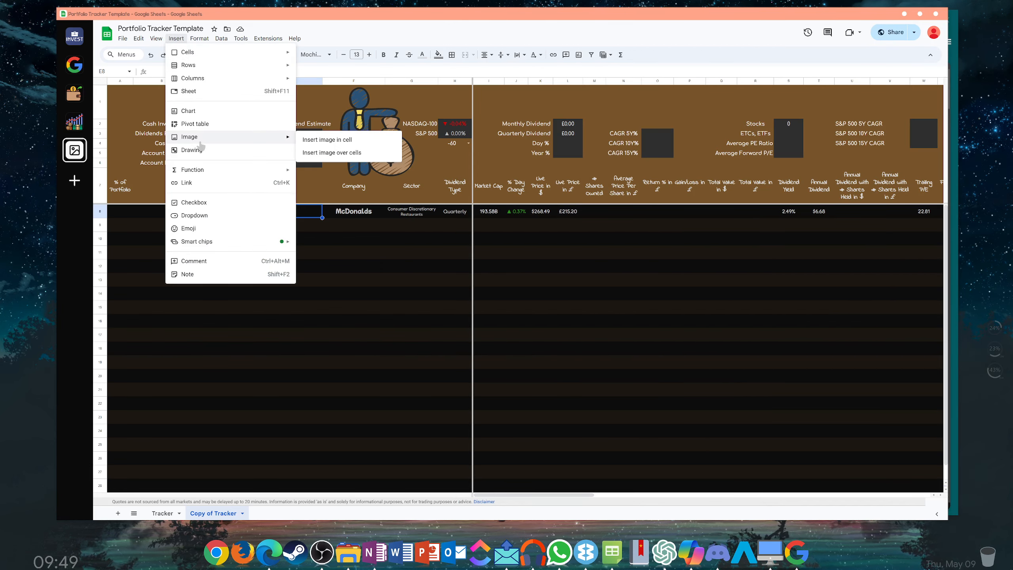
pyautogui.click(331, 141)
pyautogui.click(260, 98)
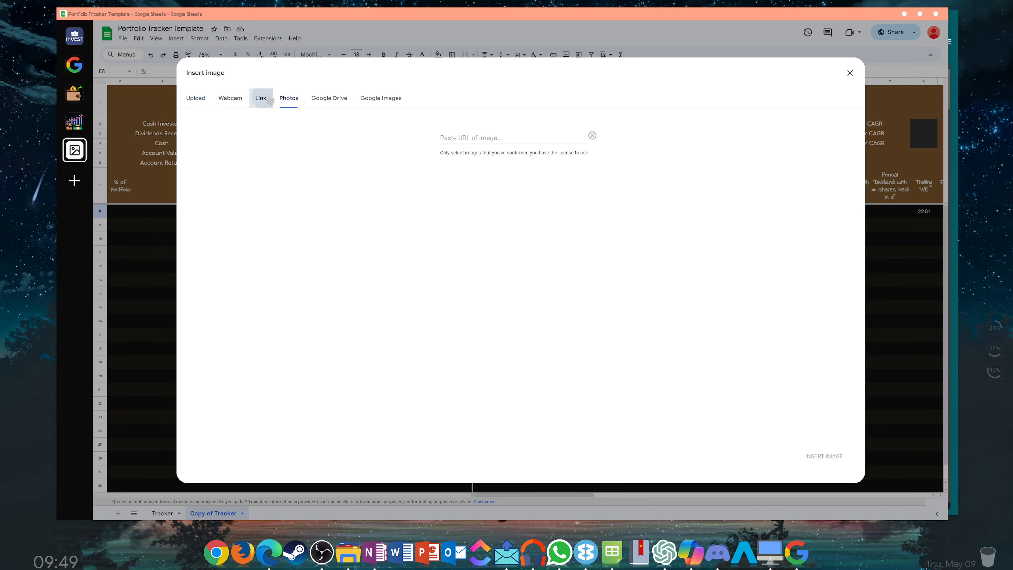
pyautogui.rightClick(472, 142)
pyautogui.click(498, 171)
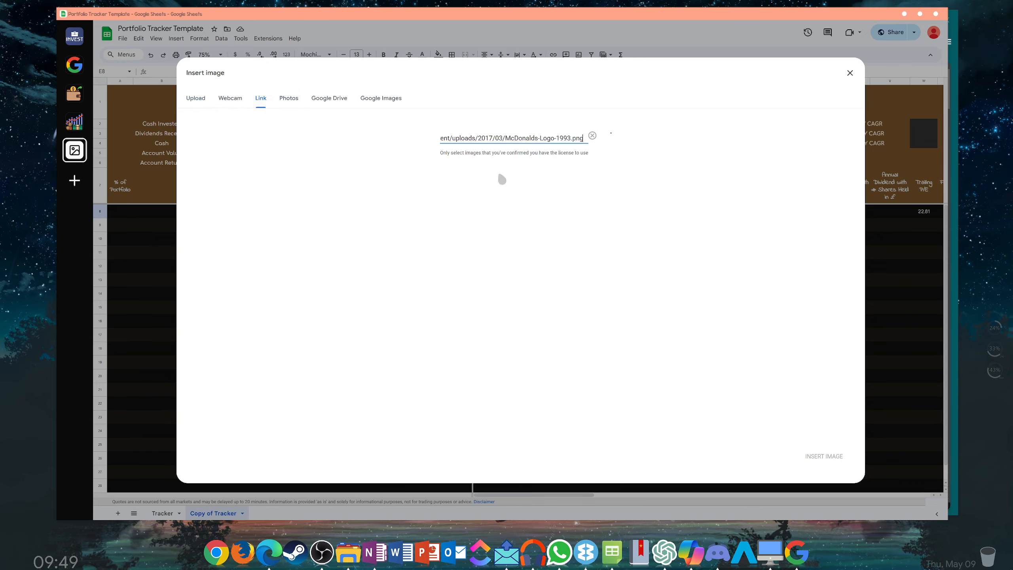
pyautogui.click(826, 457)
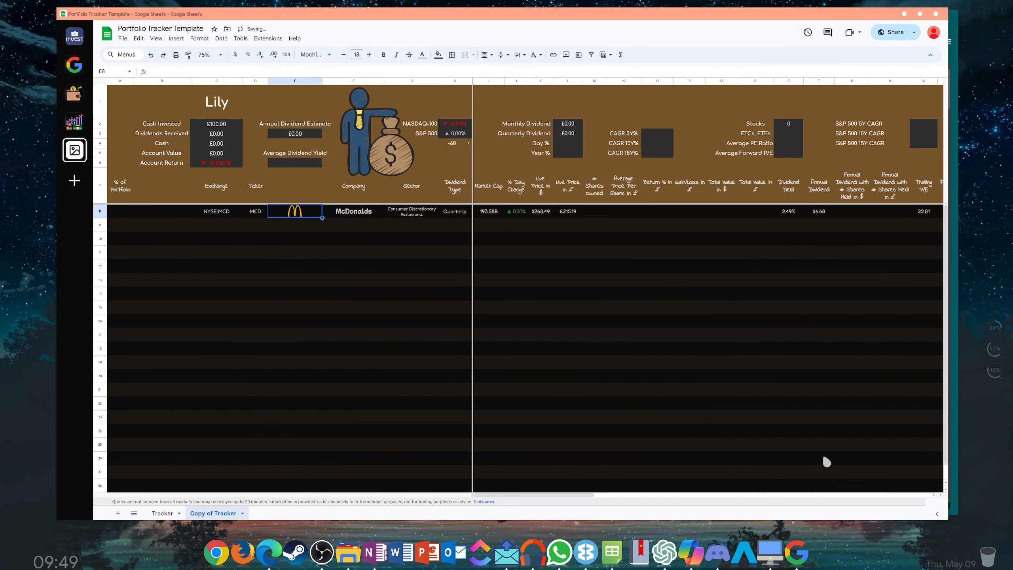
pyautogui.click(409, 228)
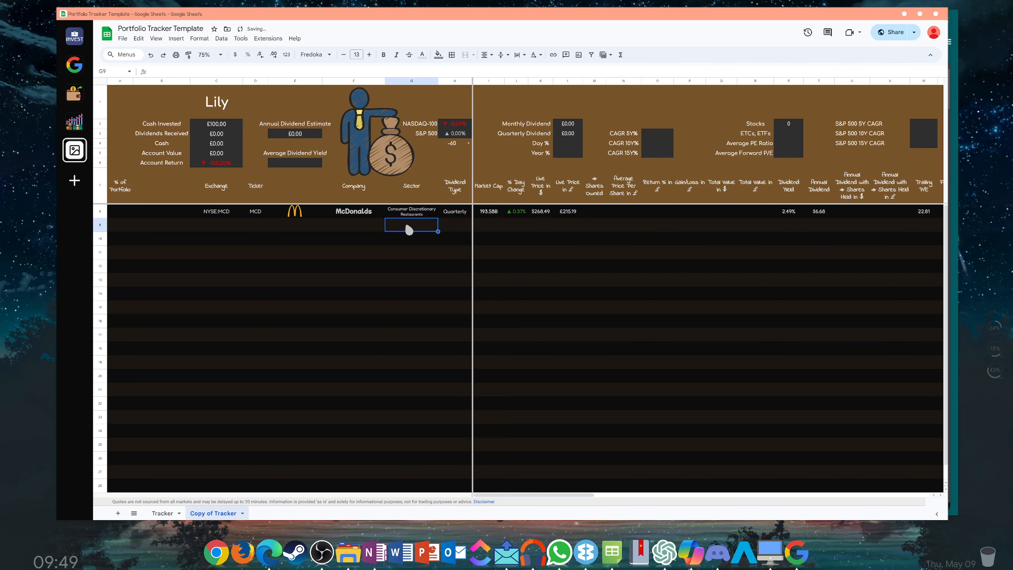
# - Inspect the McDonalds market cap and % day change cells and compare them with McDonald's figures on stockanalysis.com
pyautogui.click(490, 216)
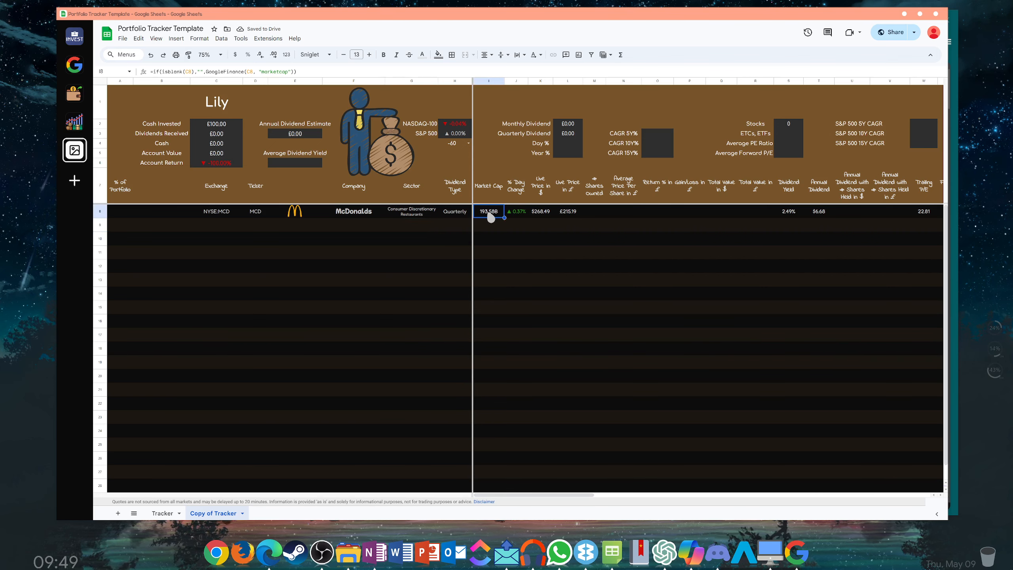
pyautogui.click(518, 213)
pyautogui.click(589, 549)
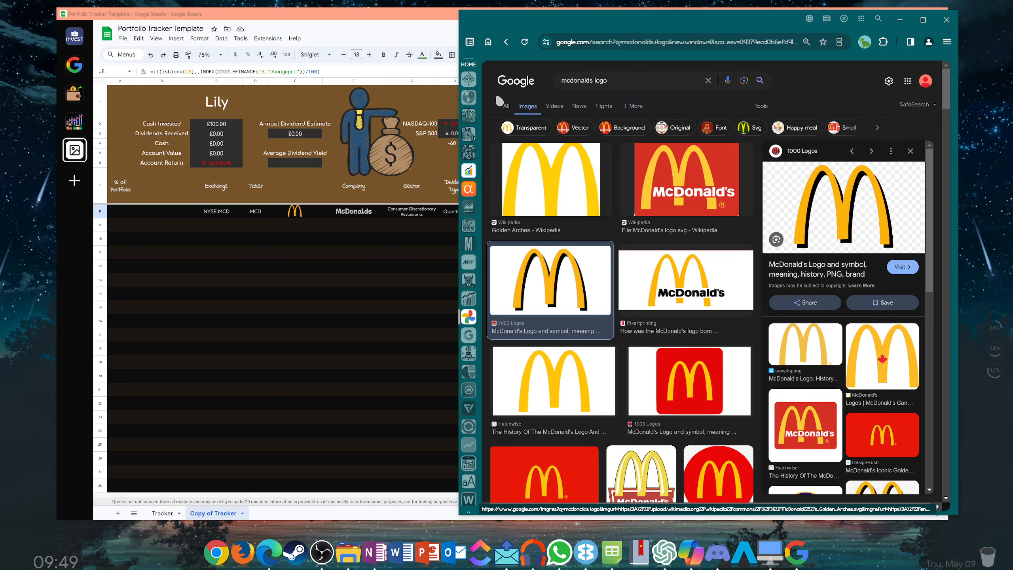
pyautogui.click(469, 170)
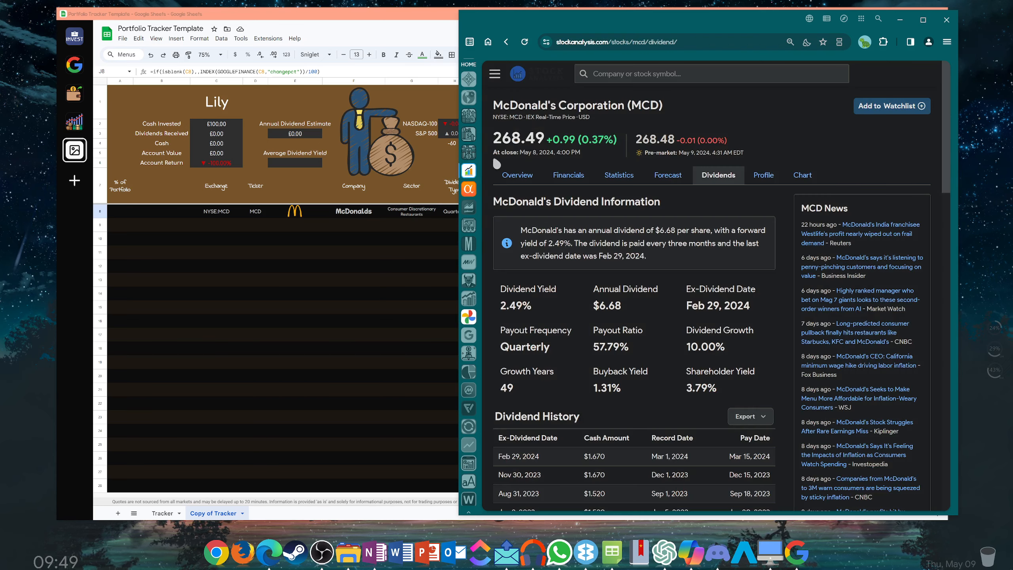
pyautogui.click(394, 256)
# - Compare the McDonalds live price in dollars with stockanalysis.com and inspect the pound price formula in L8
pyautogui.click(547, 212)
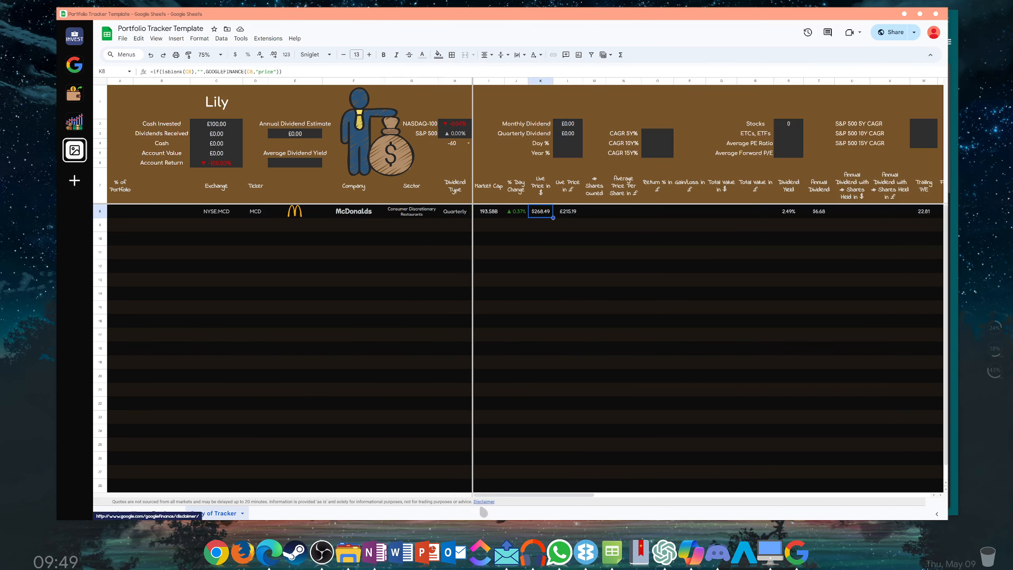
pyautogui.click(599, 549)
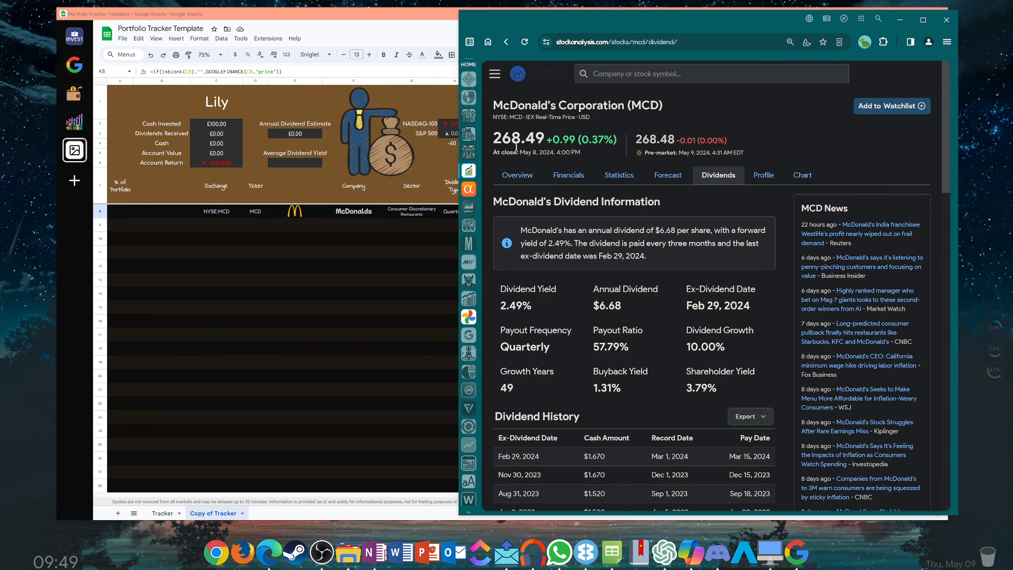
pyautogui.click(413, 248)
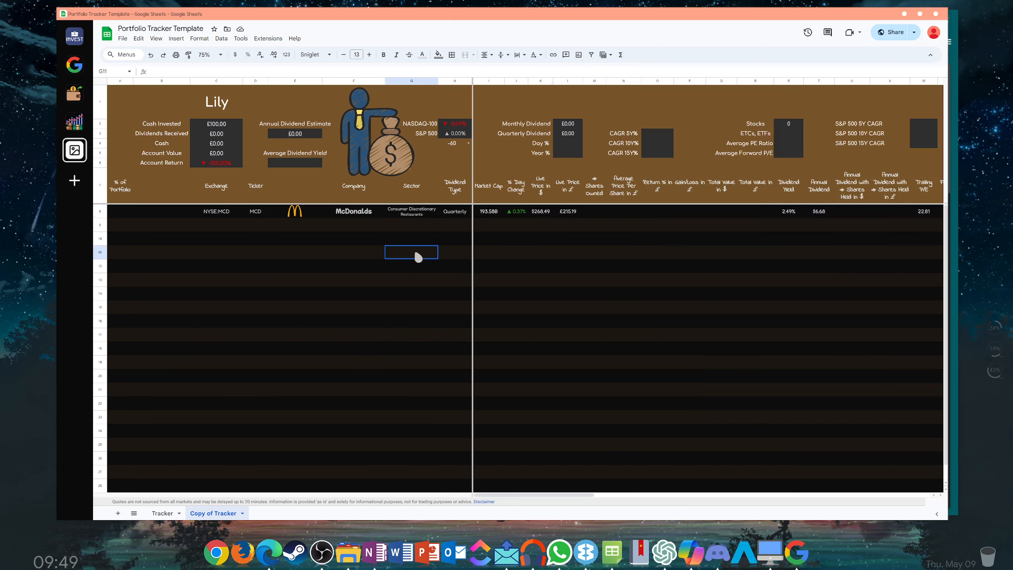
pyautogui.click(544, 216)
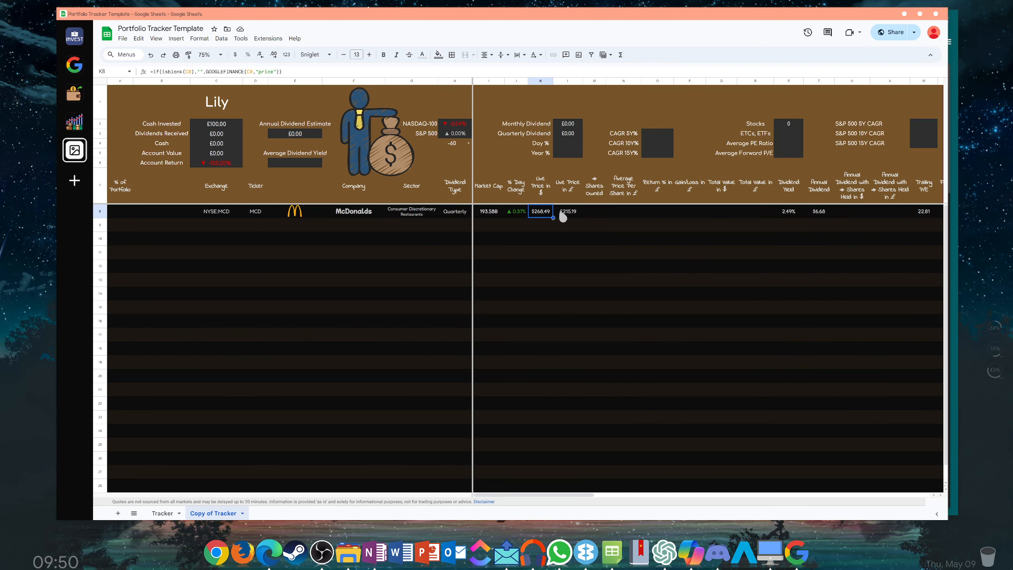
pyautogui.click(563, 216)
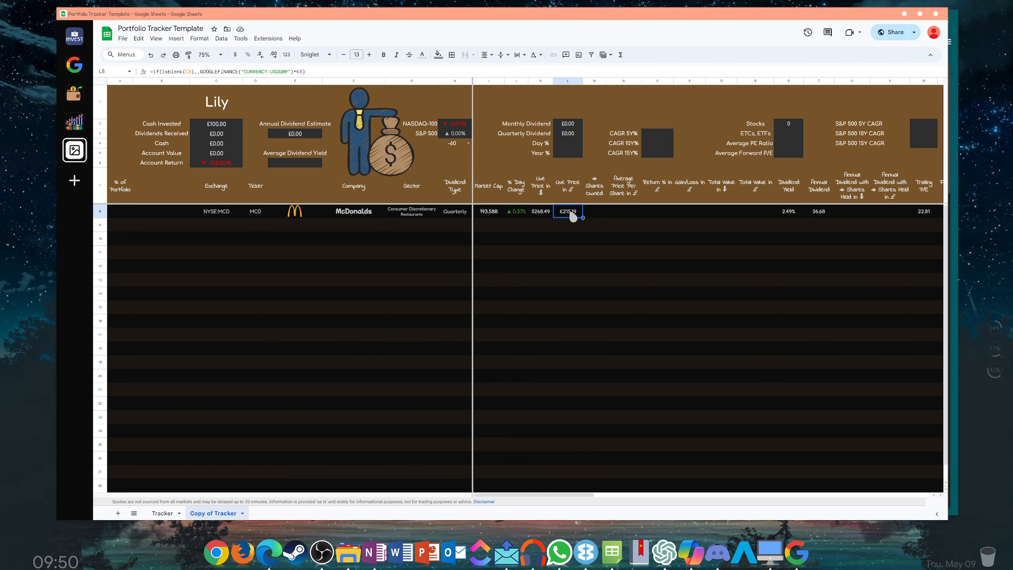
# - Inspect the McDonalds dividend yield in S8 and compare the dividend figures with McDonald's overview on stockanalysis.com
pyautogui.hscroll(5, 620, 489)
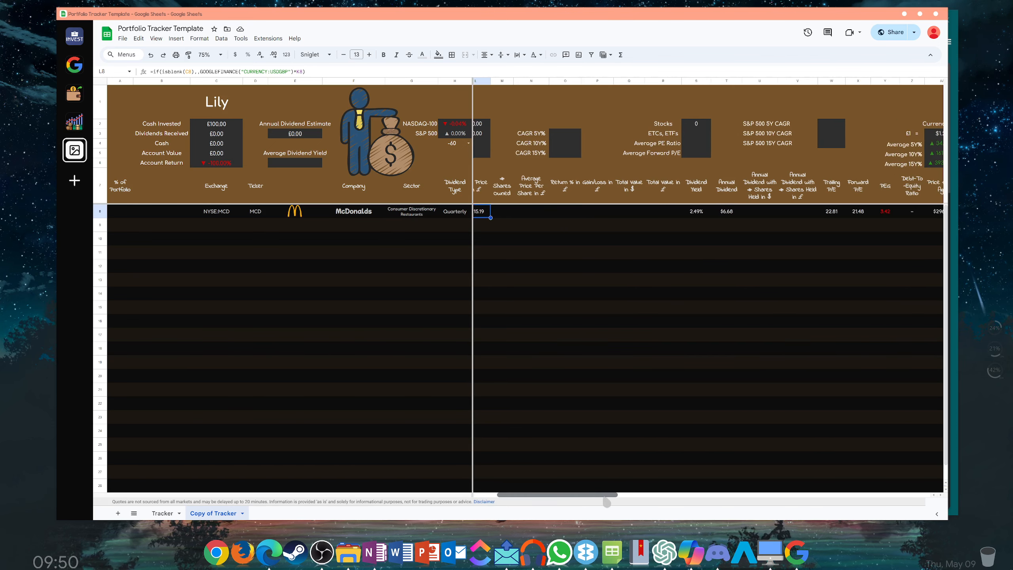
pyautogui.click(615, 215)
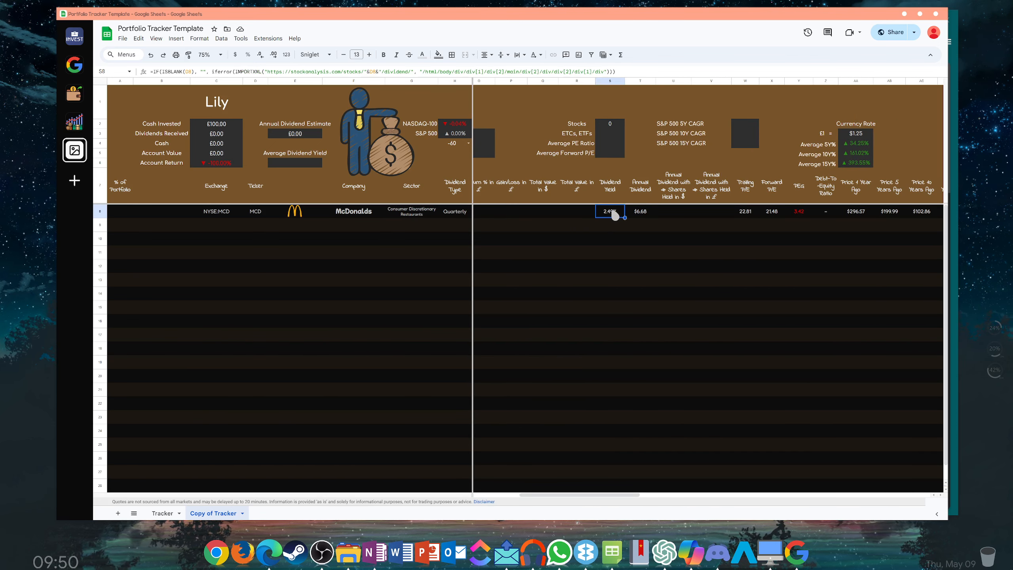
pyautogui.click(586, 553)
pyautogui.click(513, 183)
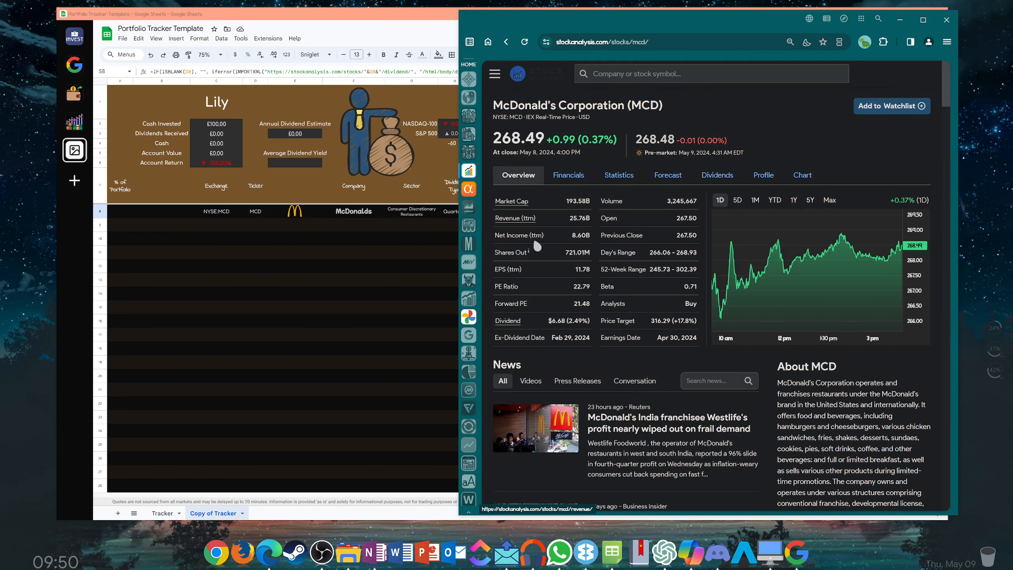
pyautogui.click(393, 273)
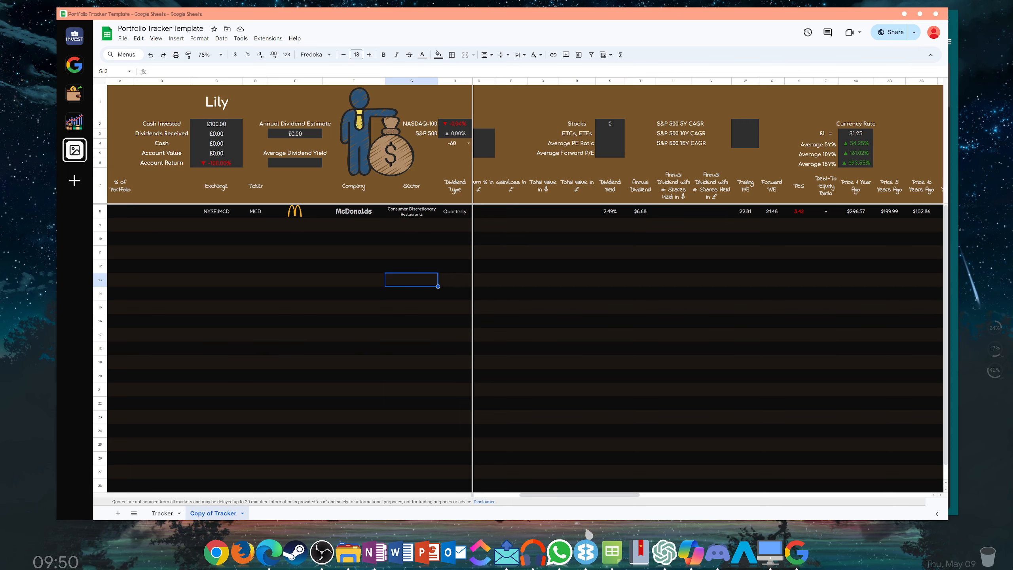
pyautogui.click(586, 551)
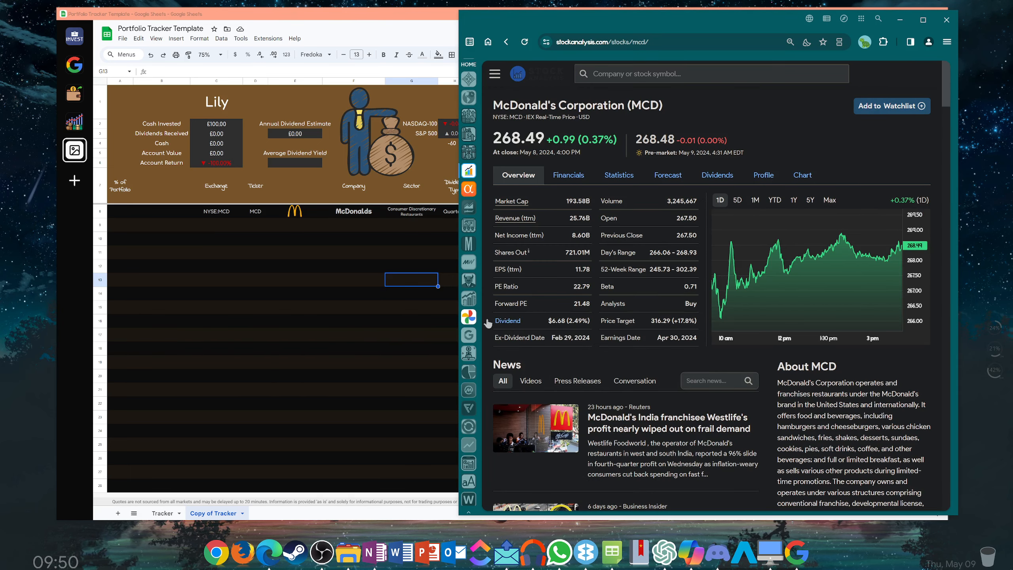
pyautogui.click(334, 293)
# - Inspect the McDonalds trailing and forward P/E cells and compare both ratios with McDonald's overview on stockanalysis.com
pyautogui.click(757, 215)
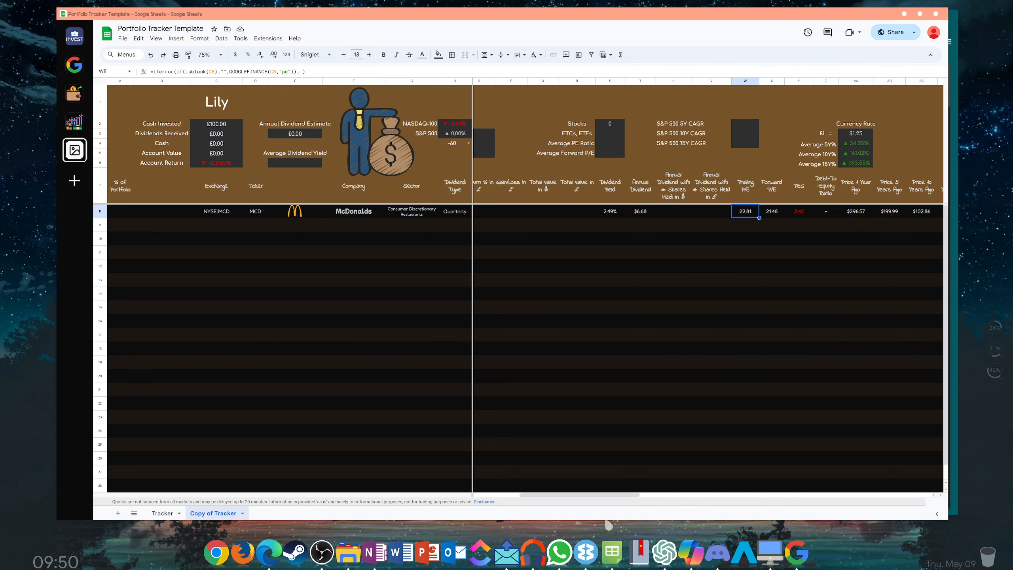
pyautogui.click(586, 551)
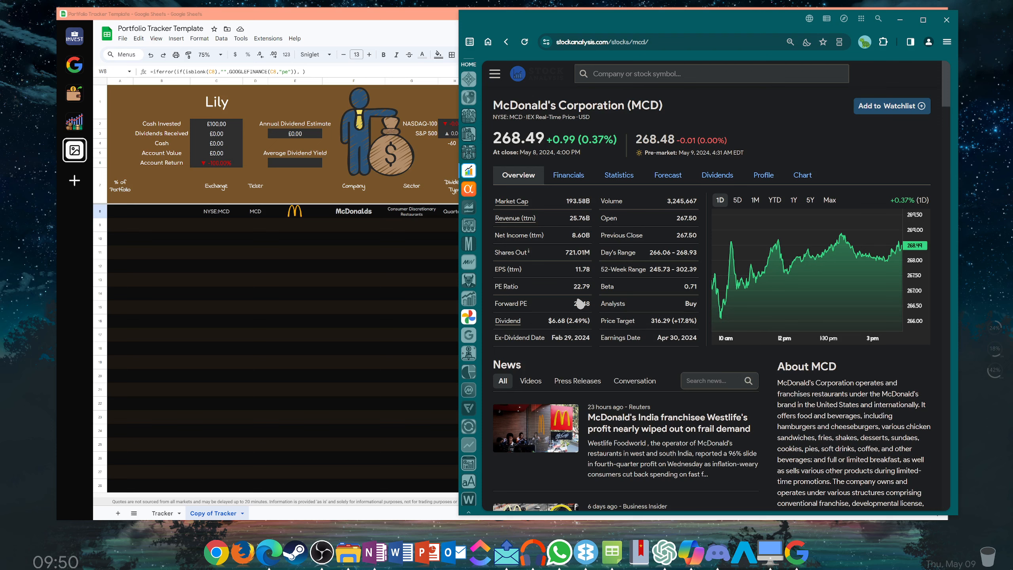
pyautogui.click(412, 252)
pyautogui.click(769, 212)
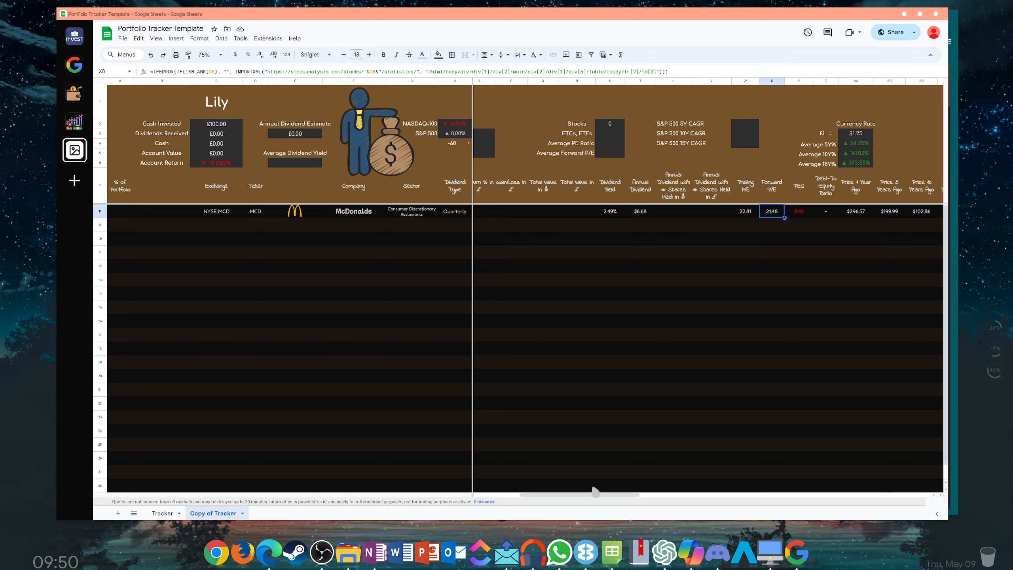
pyautogui.click(753, 213)
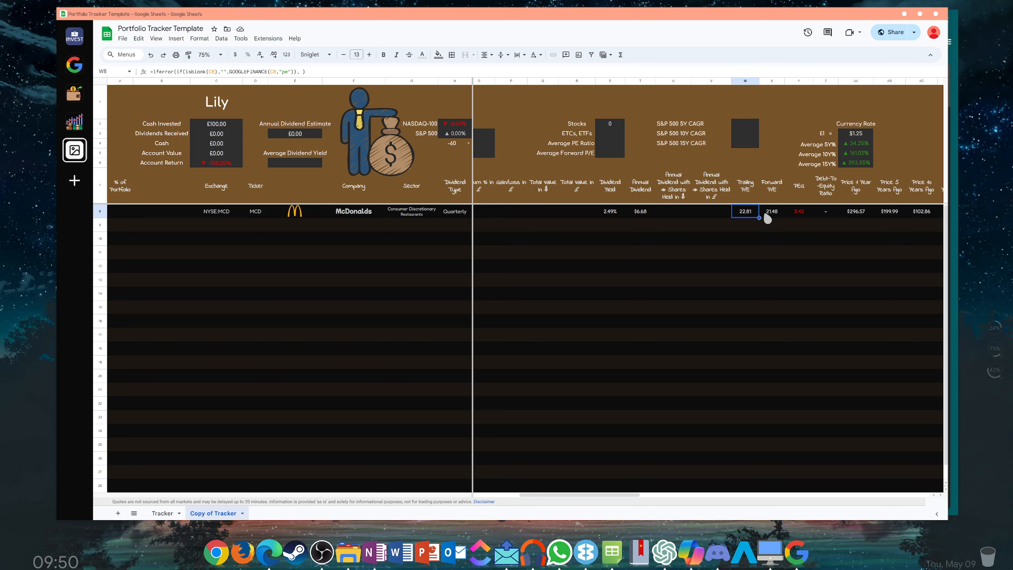
pyautogui.click(768, 218)
# - Inspect the formulas behind the McDonalds PEG and debt-to-equity ratio in Y8 and Z8
pyautogui.click(795, 217)
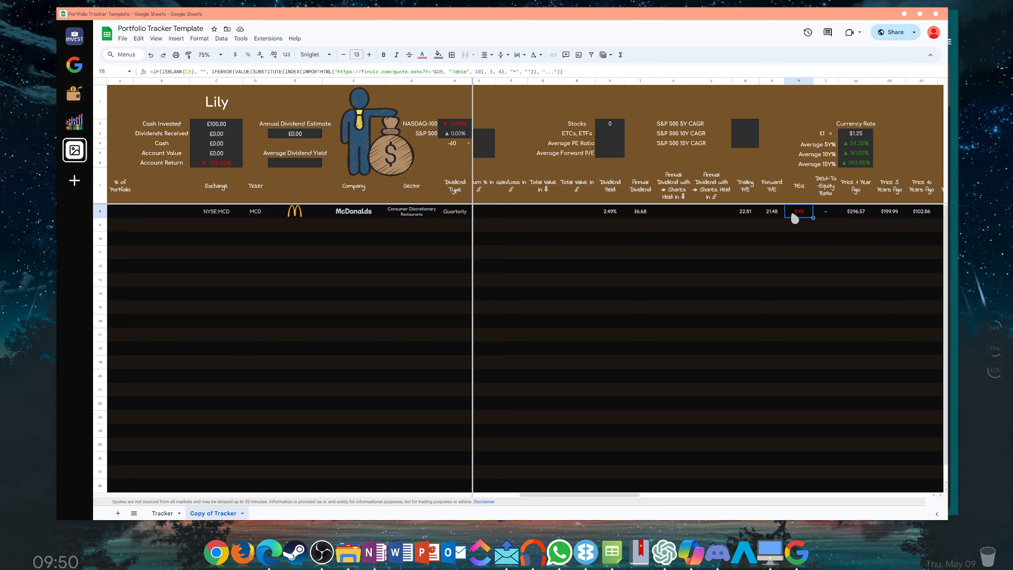
pyautogui.click(835, 217)
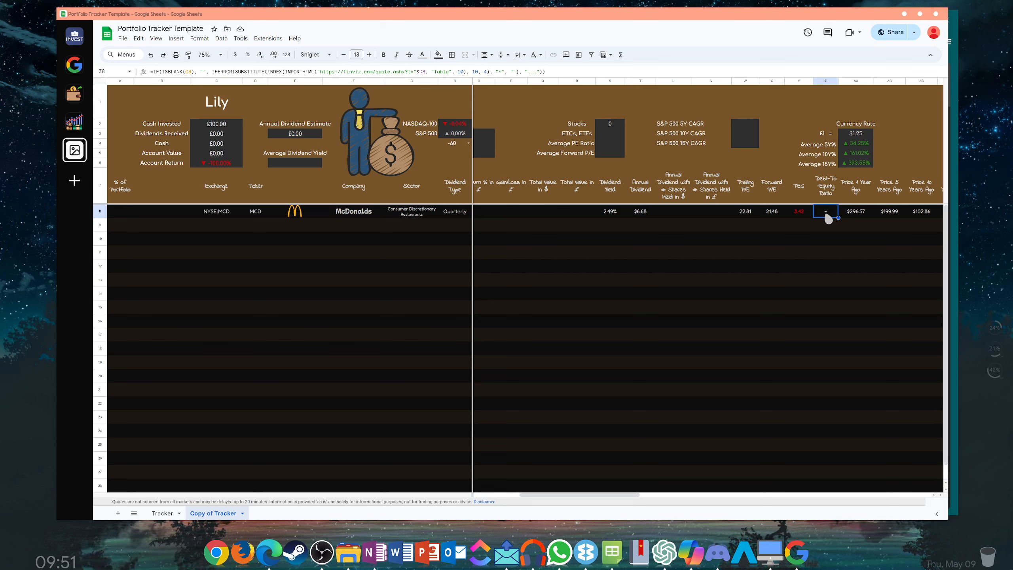
pyautogui.click(803, 213)
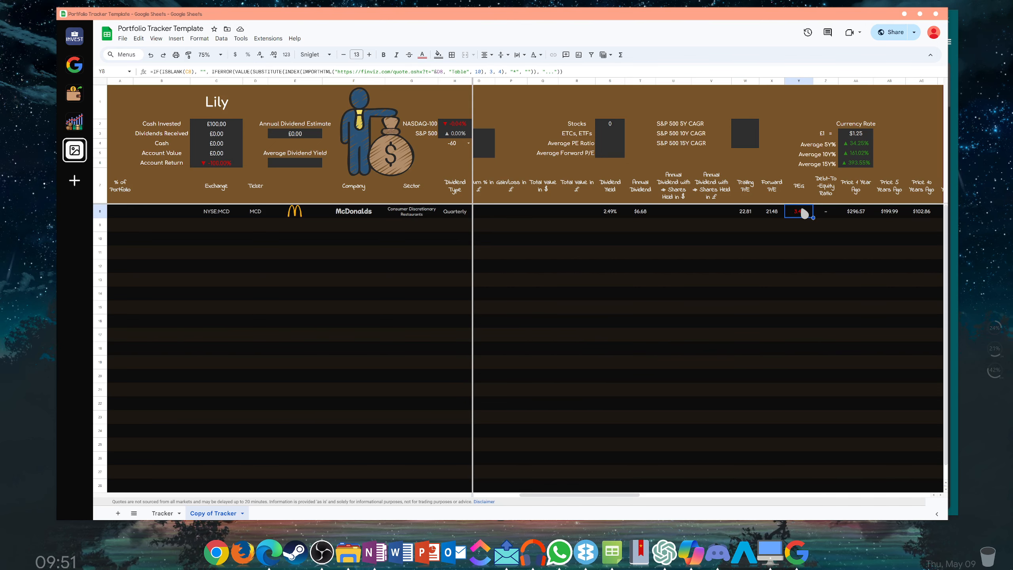
# - Examine the McDonalds historical prices from 1 to 15 years ago, the percentage changes, the CAGR columns and the 15-year chart
pyautogui.moveTo(560, 496); pyautogui.dragTo(599, 496)
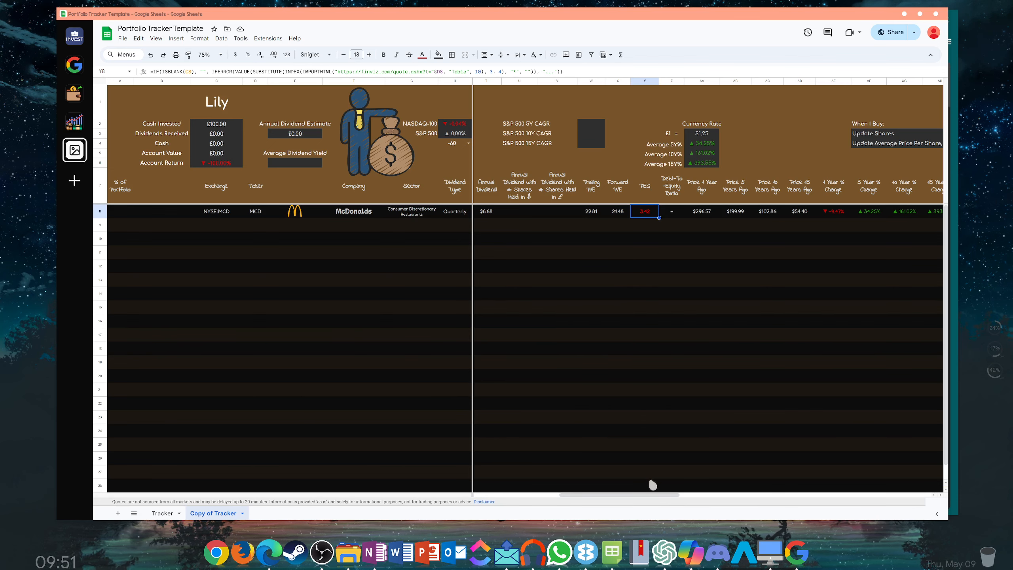
pyautogui.moveTo(638, 497); pyautogui.dragTo(655, 496)
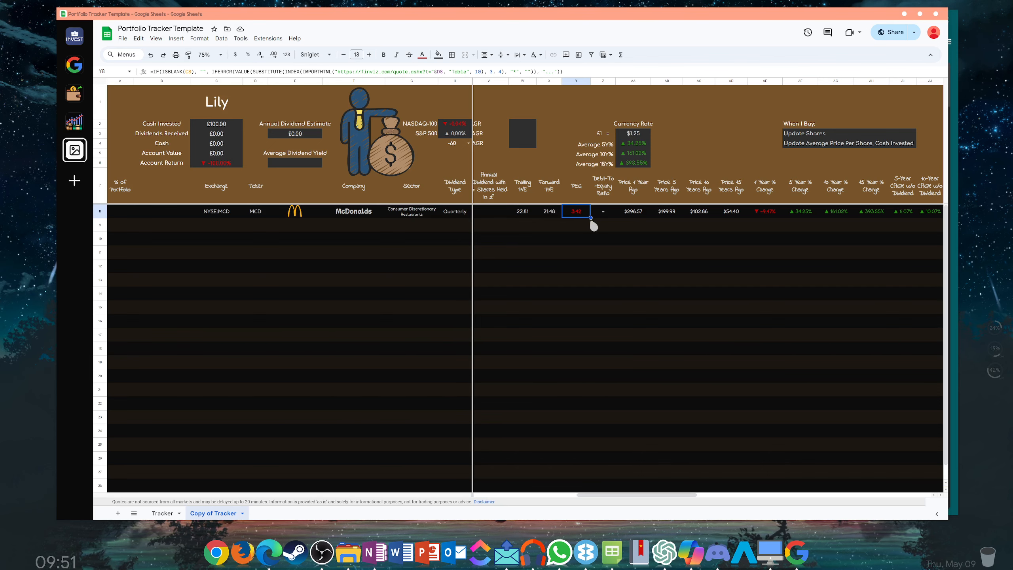
pyautogui.moveTo(586, 496); pyautogui.dragTo(606, 503)
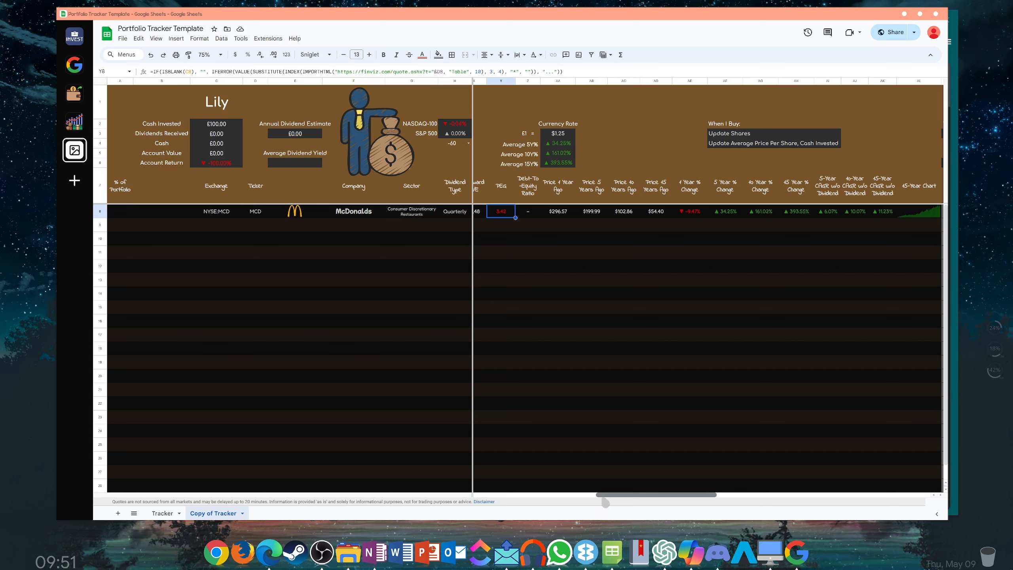
pyautogui.click(559, 212)
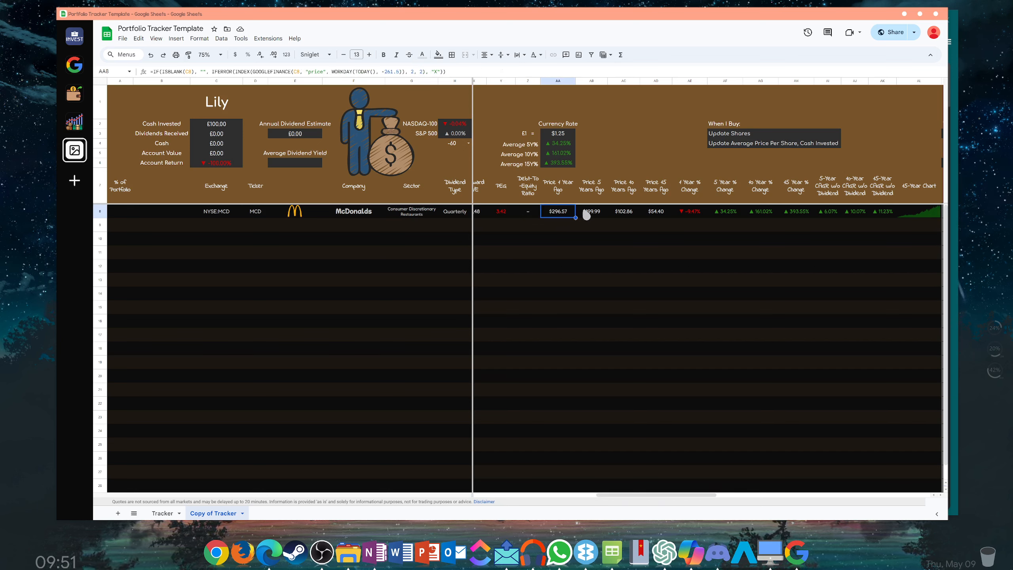
pyautogui.click(598, 212)
pyautogui.click(626, 212)
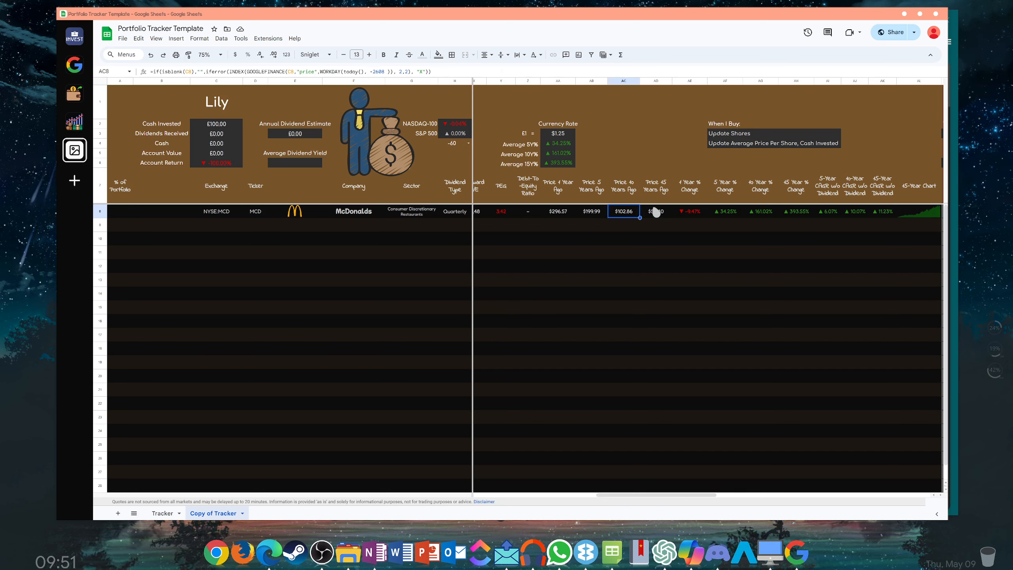
pyautogui.click(656, 212)
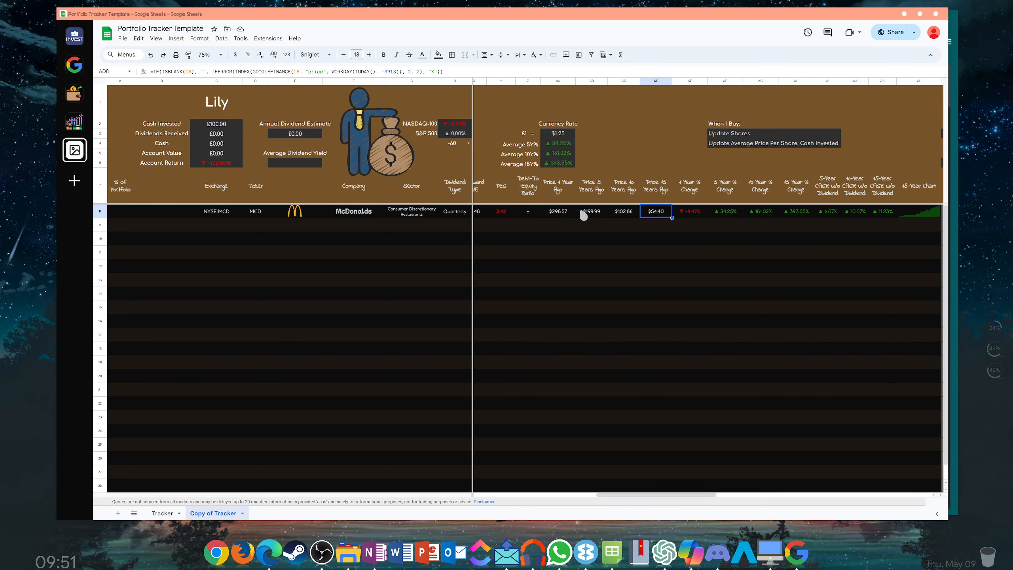
pyautogui.click(693, 210)
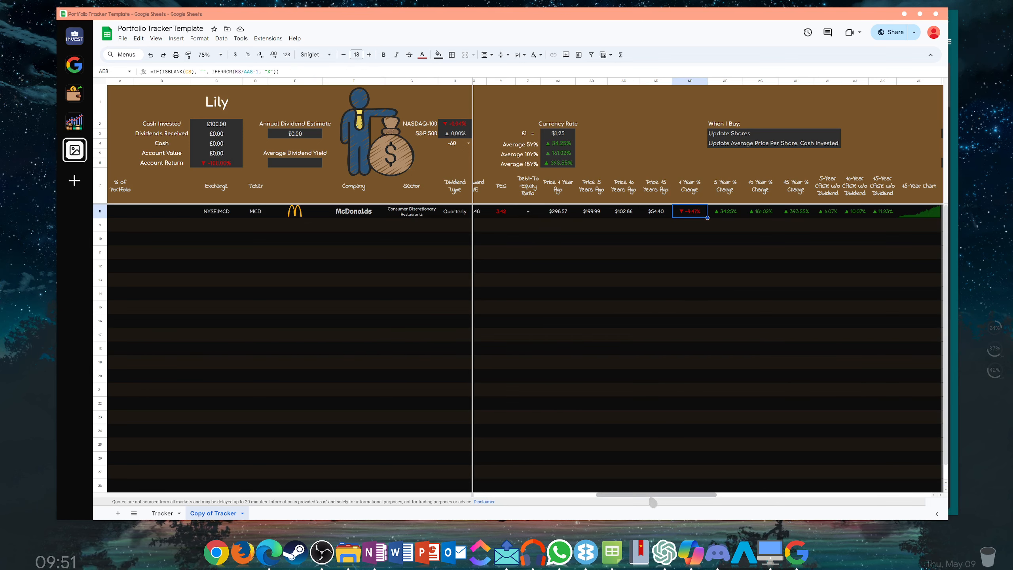
pyautogui.hscroll(3, 653, 503)
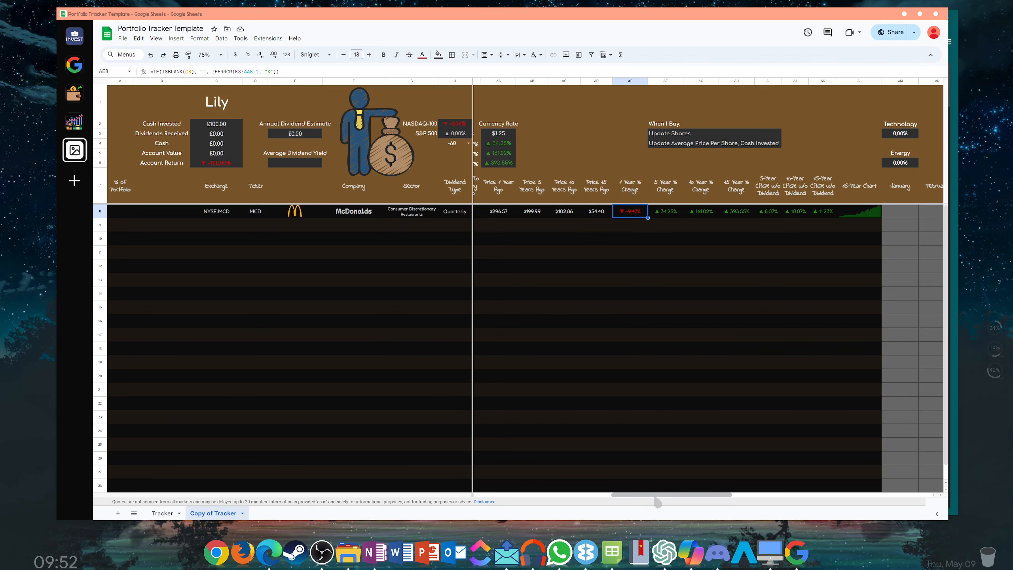
pyautogui.moveTo(650, 495); pyautogui.dragTo(687, 496)
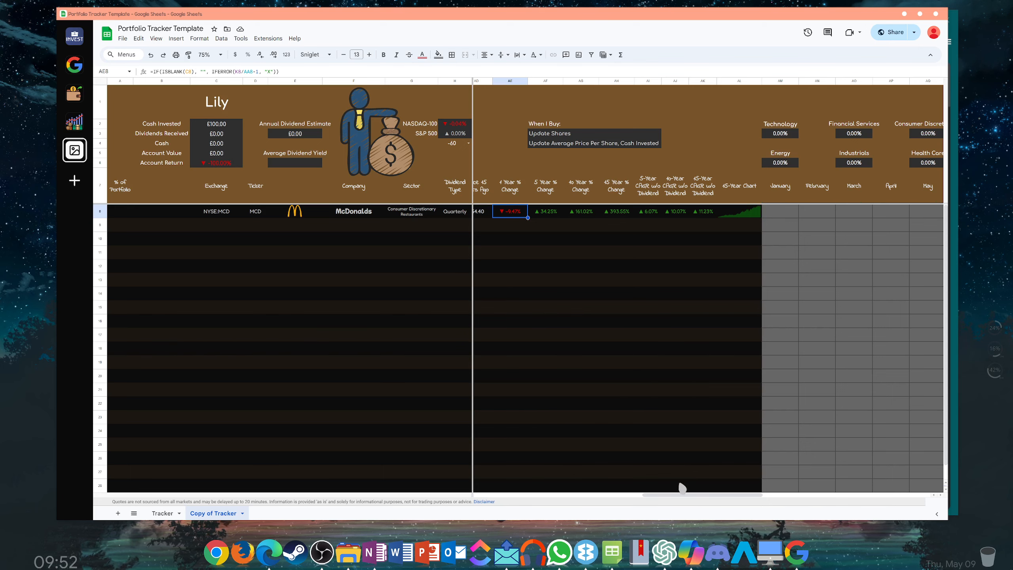
# - Check McDonald's current share price on stockanalysis.com and select the live pound price in L8
pyautogui.moveTo(685, 495); pyautogui.dragTo(513, 496)
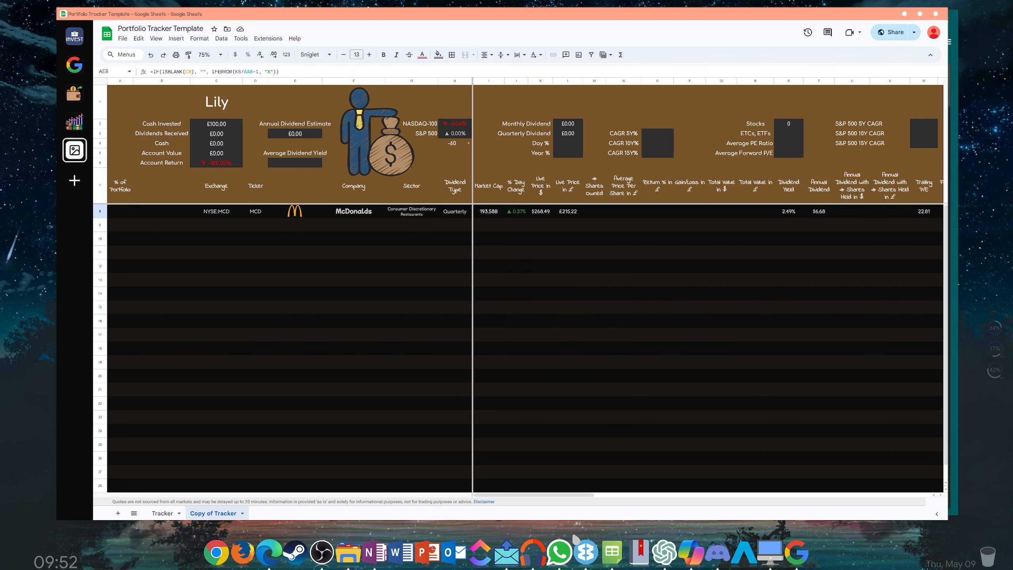
pyautogui.click(587, 538)
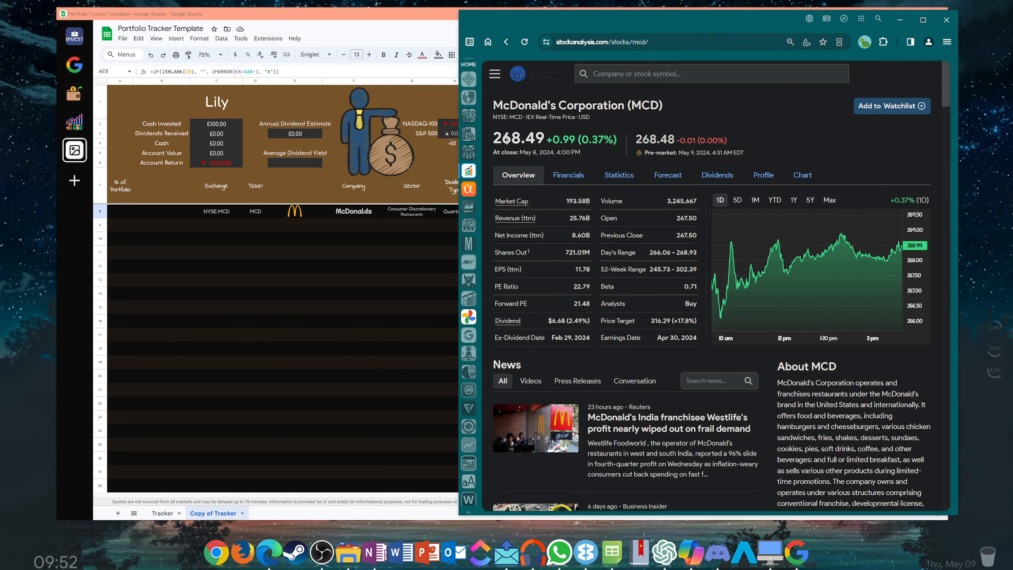
pyautogui.click(442, 266)
pyautogui.click(565, 212)
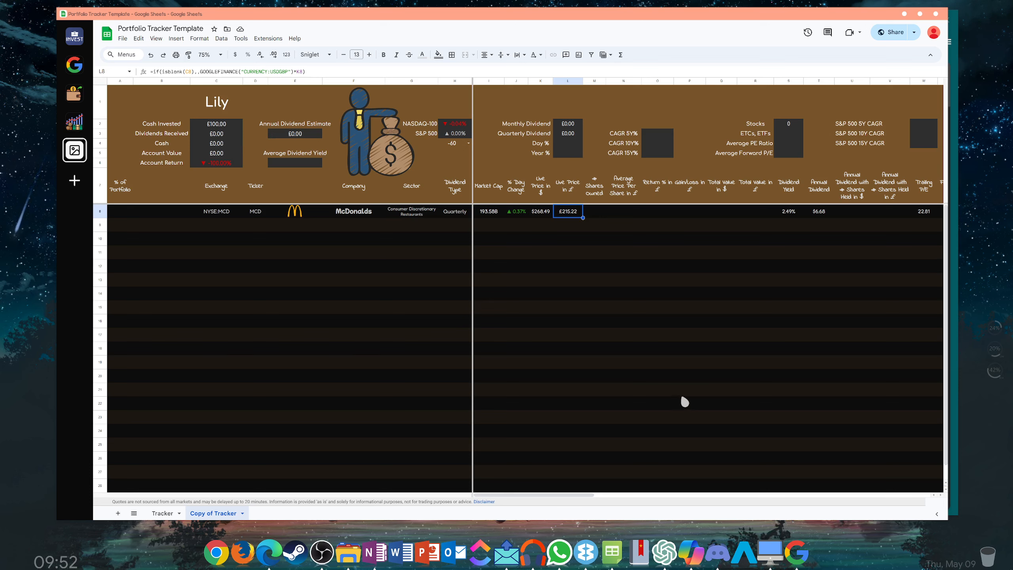
# - Switch to Calculator and divide 100 by 215.22 to work out how many McDonald's shares £100 buys
pyautogui.click(765, 534)
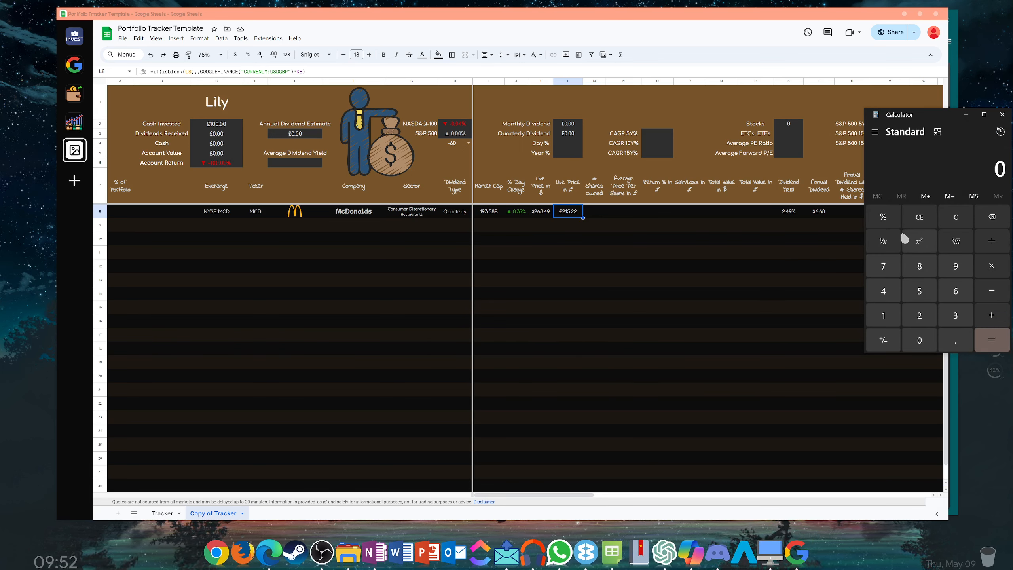
pyautogui.click(887, 317)
pyautogui.click(919, 340)
pyautogui.click(919, 340)
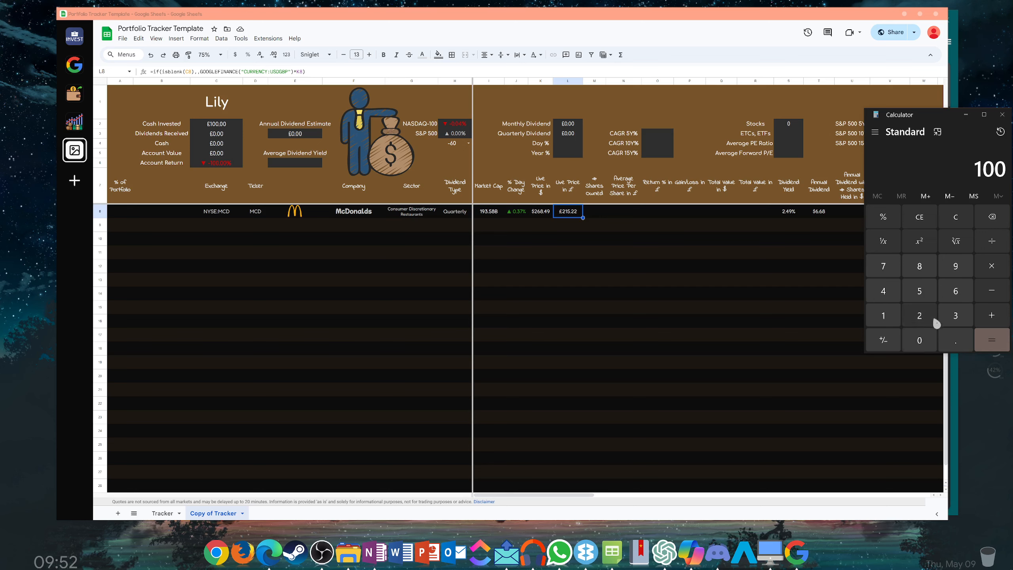
pyautogui.click(920, 319)
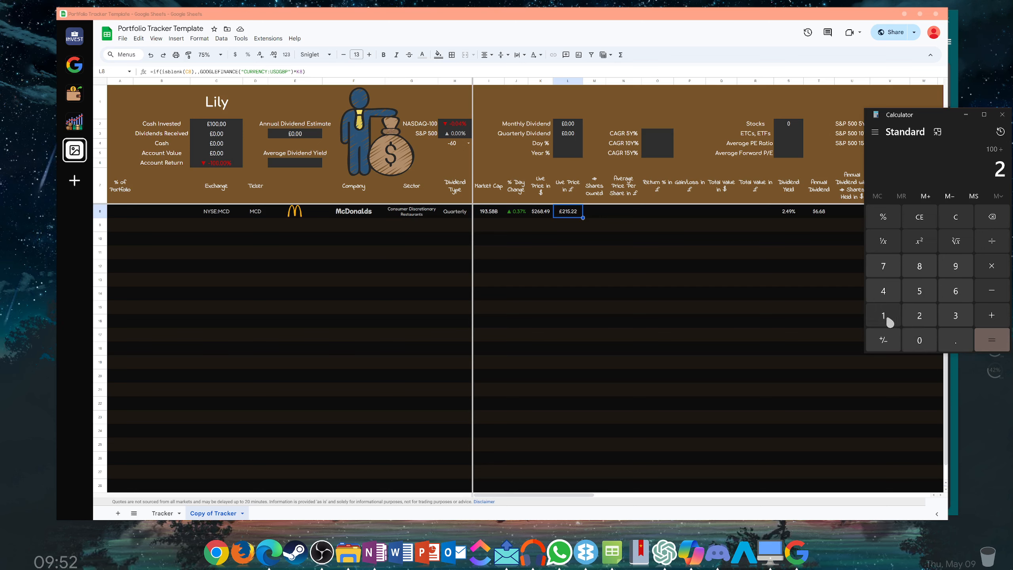
pyautogui.click(886, 318)
pyautogui.click(915, 298)
pyautogui.click(954, 341)
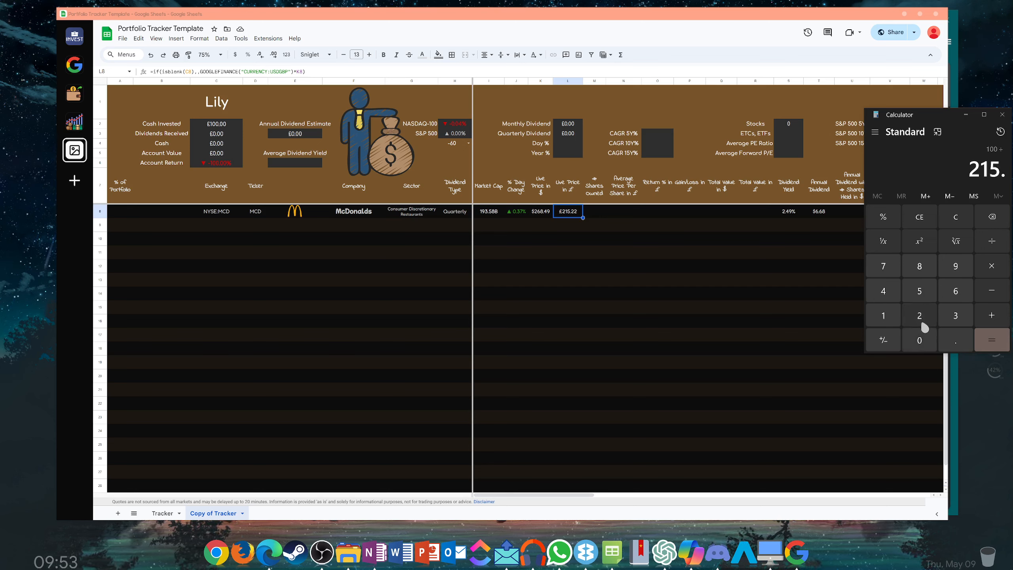
pyautogui.click(920, 317)
pyautogui.click(919, 318)
pyautogui.click(995, 341)
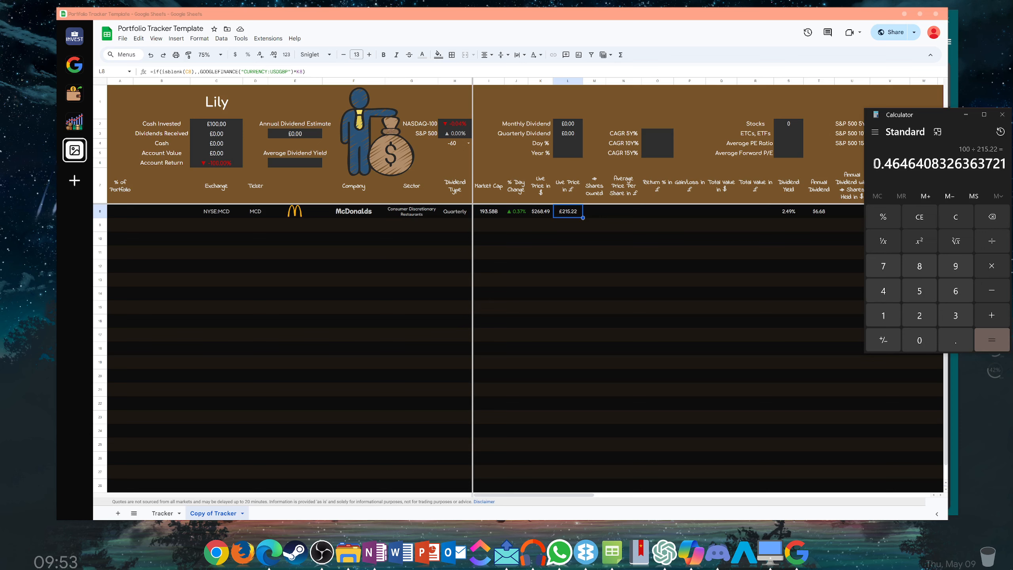
# - Copy 0.46 from the calculator result into the McDonalds shares owned cell M8 and inspect the total value in pounds
pyautogui.moveTo(876, 163); pyautogui.dragTo(1002, 163)
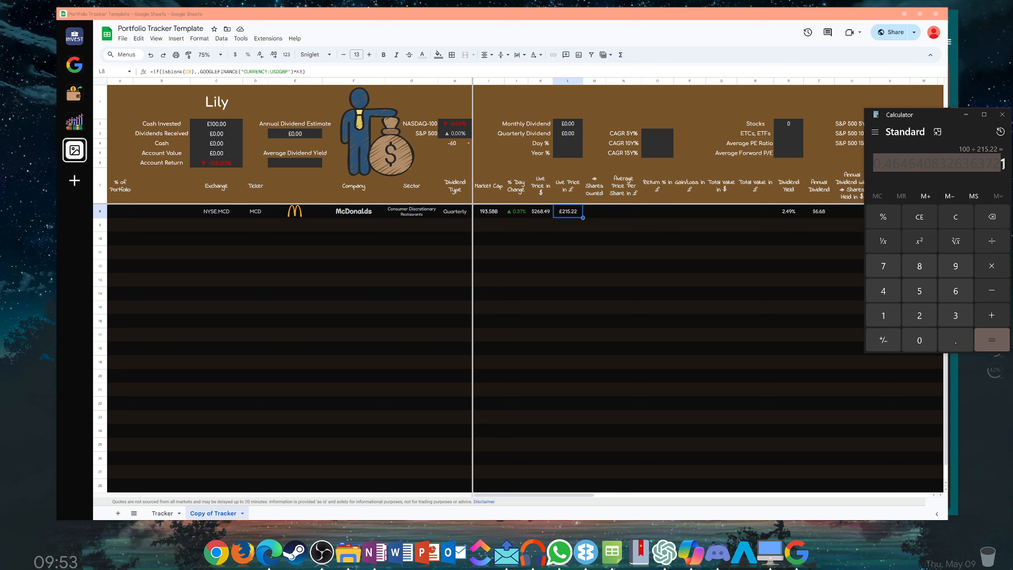
pyautogui.moveTo(1002, 164); pyautogui.dragTo(900, 173)
pyautogui.hotkey('ctrl', 'c')
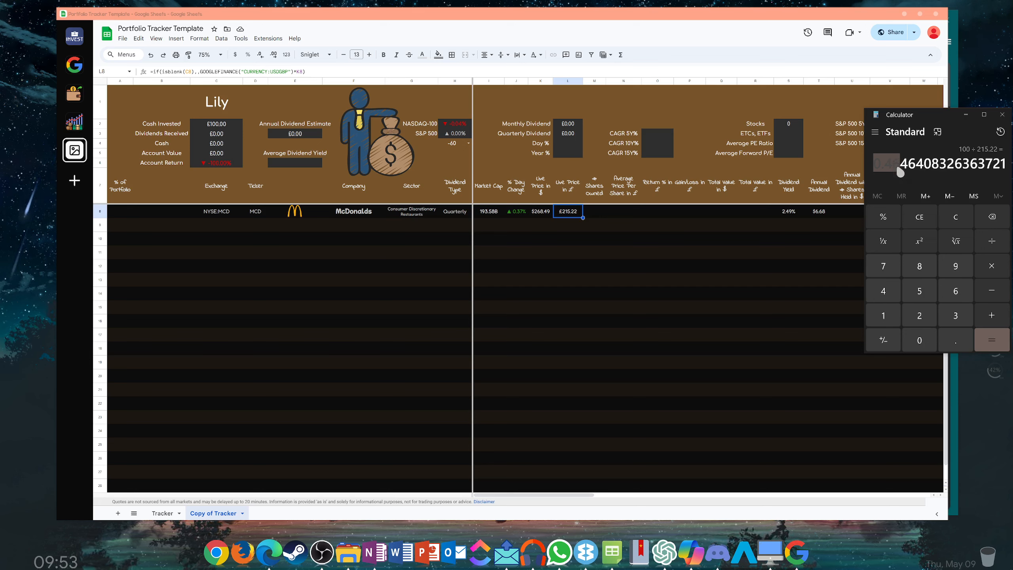
pyautogui.click(723, 238)
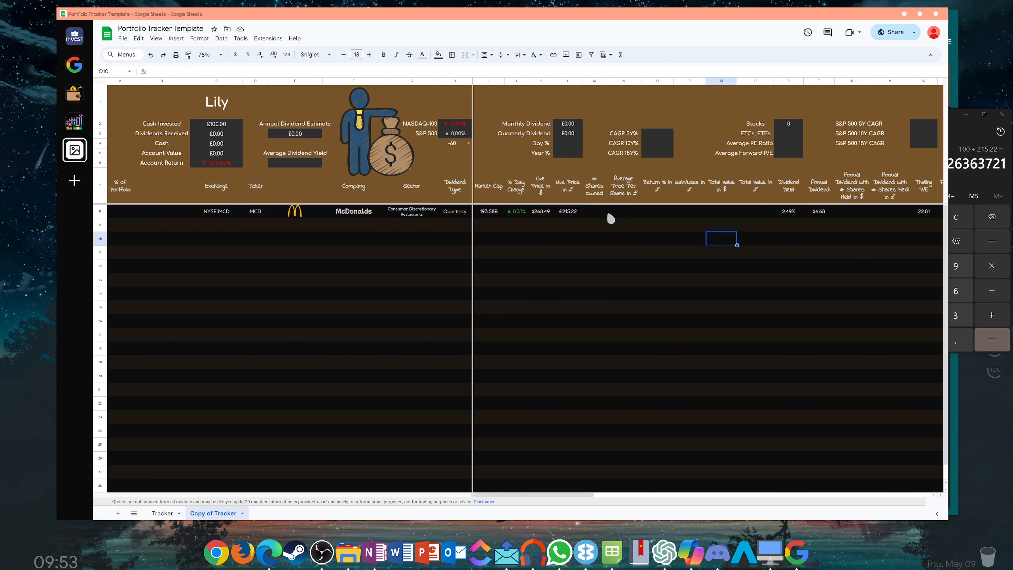
pyautogui.click(596, 211)
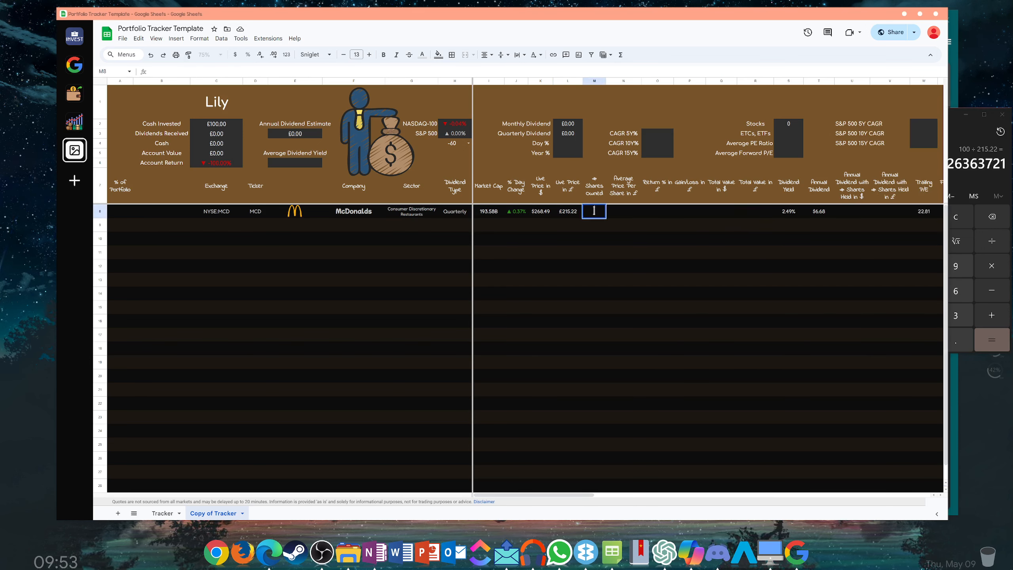
pyautogui.rightClick(596, 215)
pyautogui.click(619, 242)
pyautogui.press('Return')
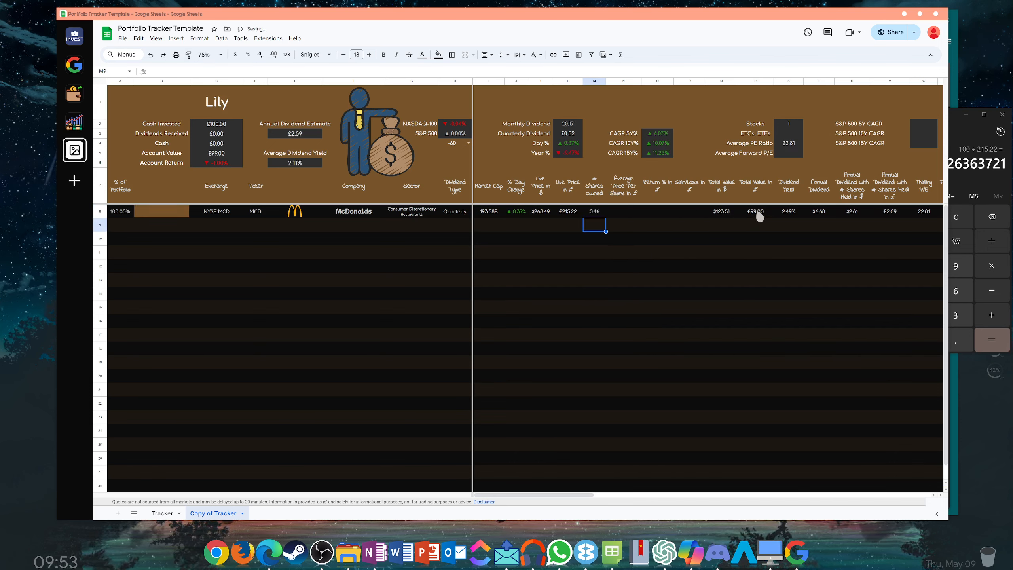
pyautogui.click(760, 216)
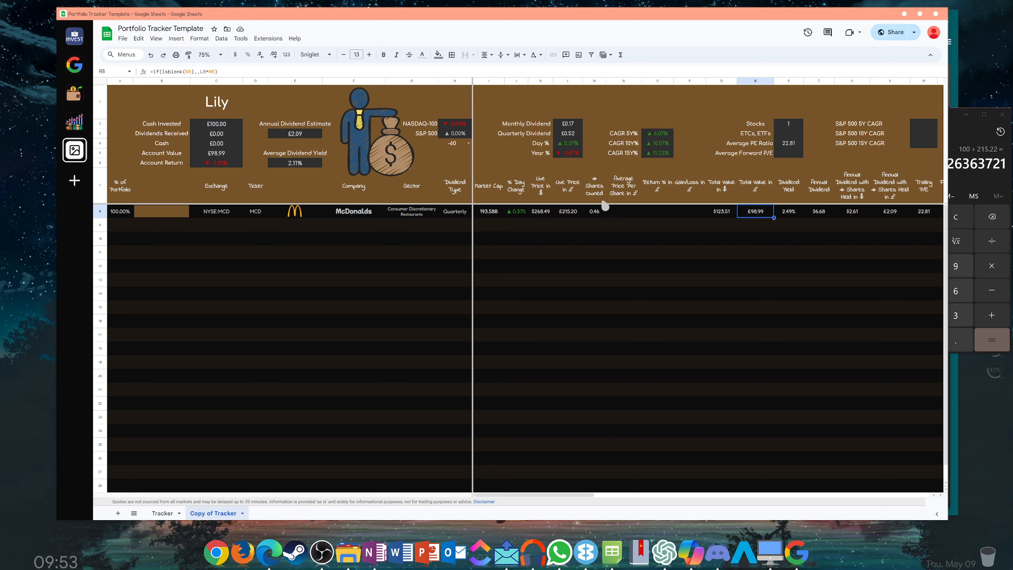
# - Copy the live price 215.20 from L8 into the average price per share cell N8 and inspect the return and gain/loss cells
pyautogui.doubleClick(571, 210)
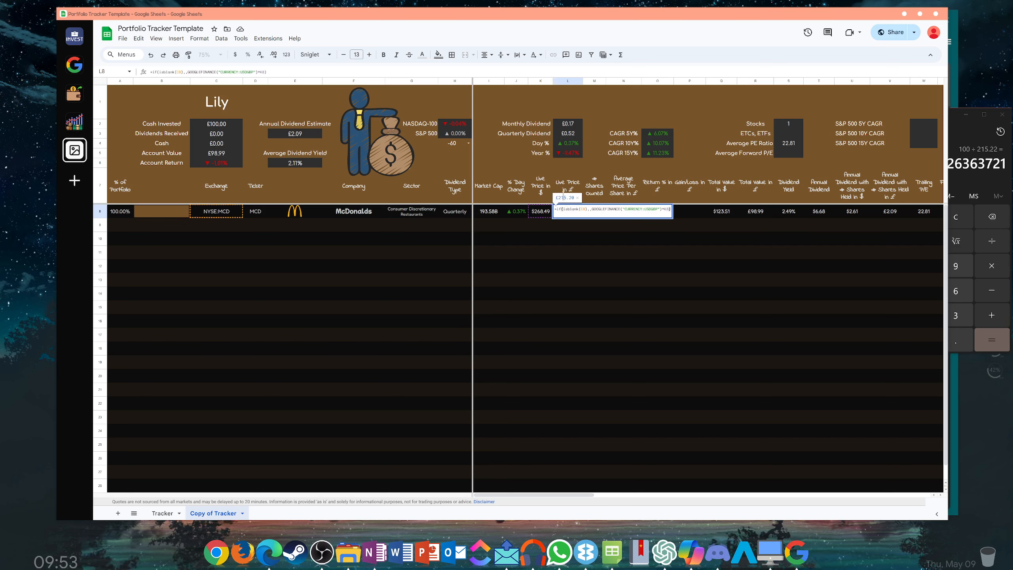
pyautogui.doubleClick(564, 198)
pyautogui.moveTo(555, 198); pyautogui.dragTo(576, 198)
pyautogui.hotkey('ctrl', 'c')
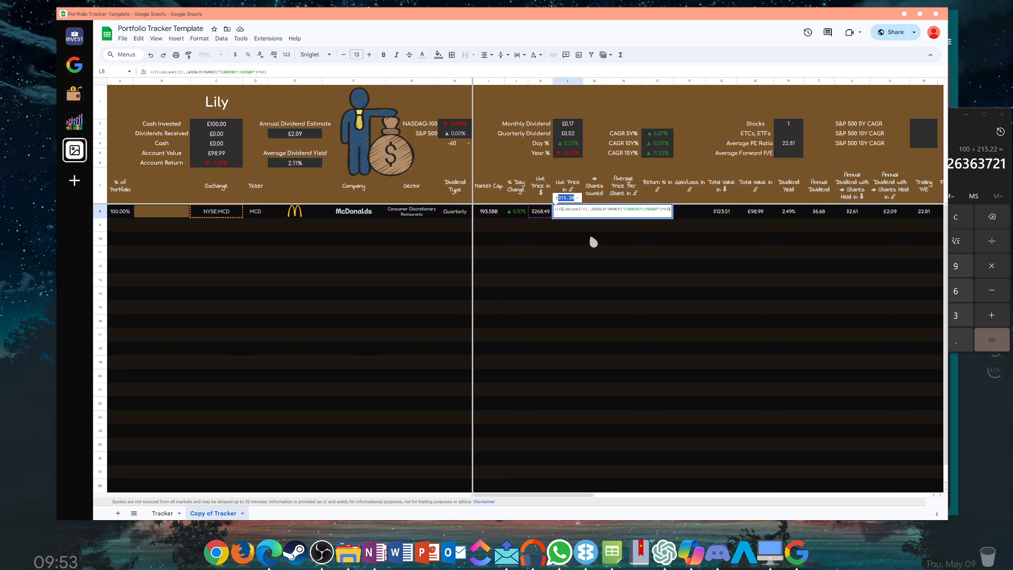
pyautogui.click(615, 213)
pyautogui.doubleClick(613, 214)
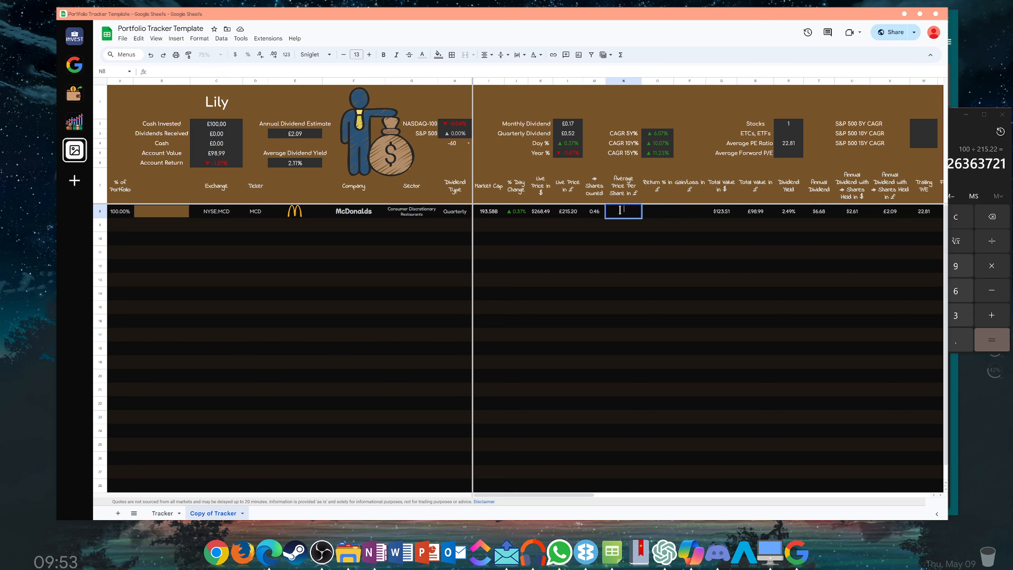
pyautogui.rightClick(621, 209)
pyautogui.click(643, 237)
pyautogui.press('Return')
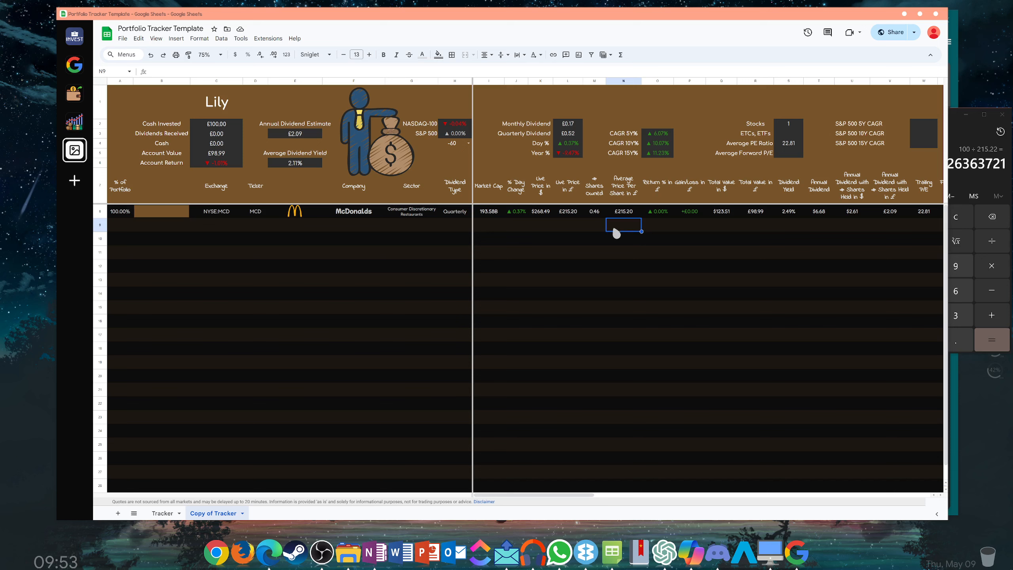
pyautogui.moveTo(664, 210); pyautogui.dragTo(698, 217)
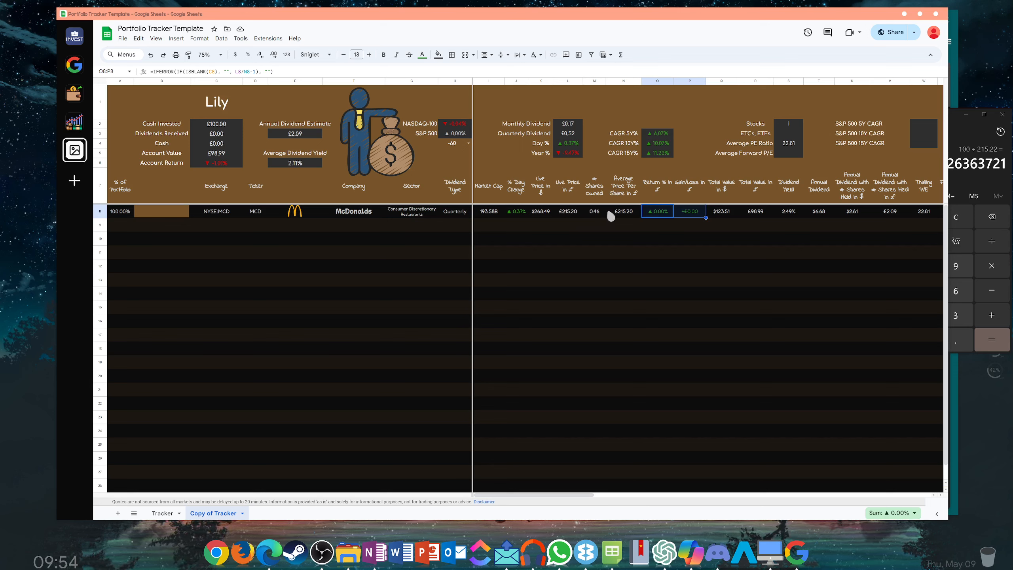
# - Review the average price per share in N8 and the annual dividend formulas for shares held in U8 and V8
pyautogui.click(627, 216)
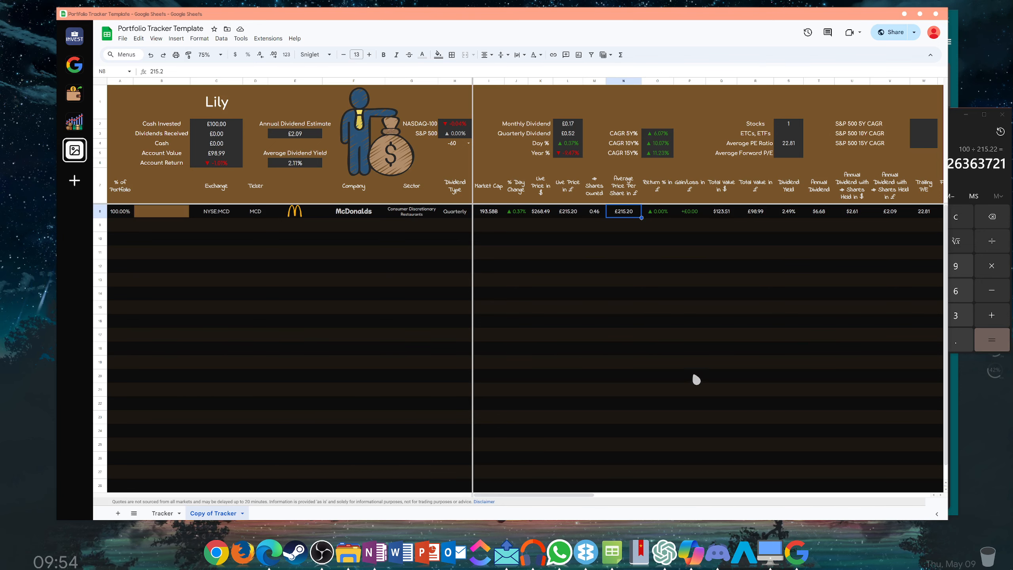
pyautogui.moveTo(579, 496); pyautogui.dragTo(623, 499)
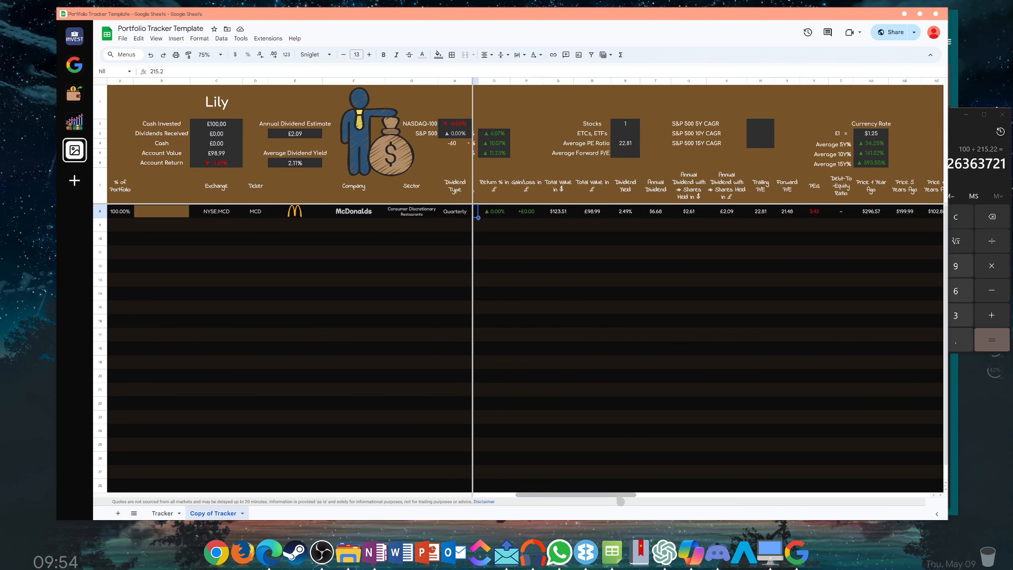
pyautogui.click(693, 215)
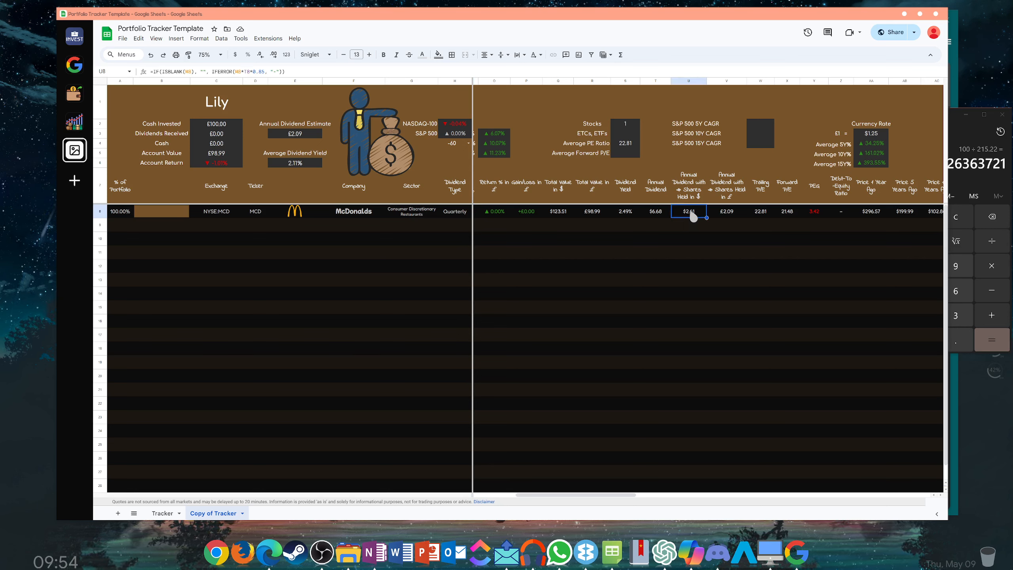
pyautogui.click(723, 214)
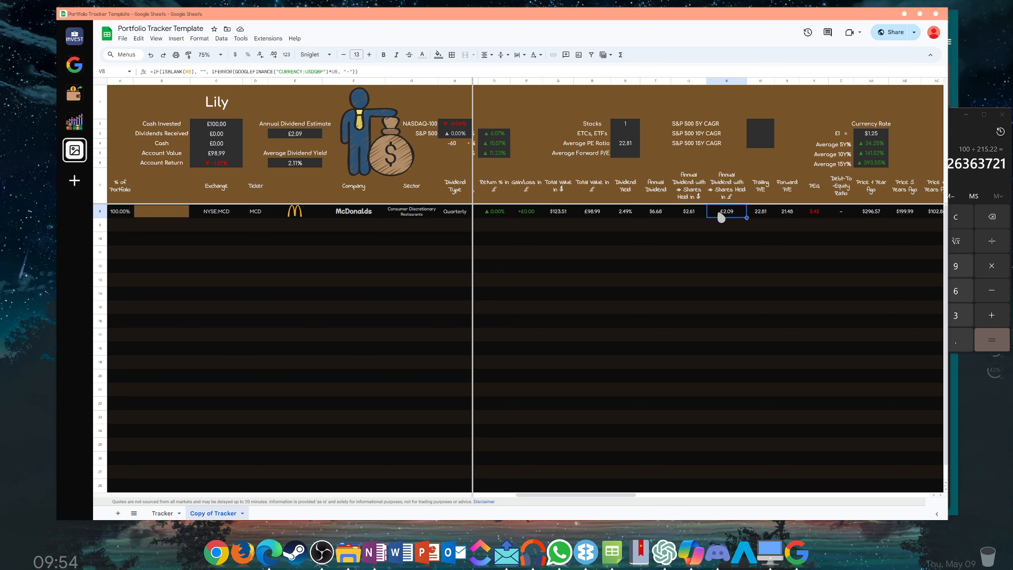
# - Examine the Annual Dividend Estimate formula in E3 and compare it with the annual dividend cells V8 and U8
pyautogui.click(315, 136)
pyautogui.doubleClick(315, 136)
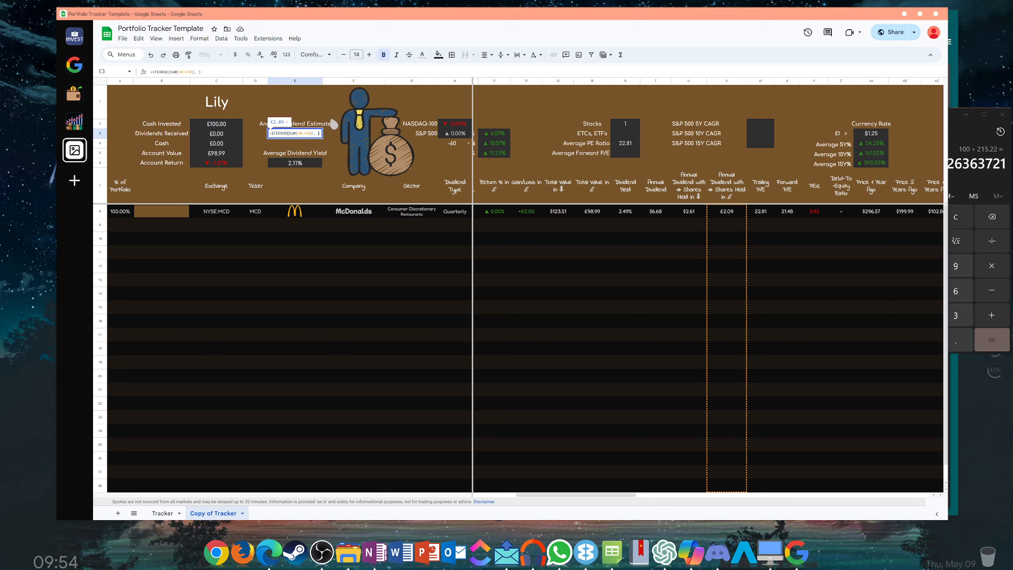
pyautogui.press('Escape')
pyautogui.click(618, 241)
pyautogui.click(742, 213)
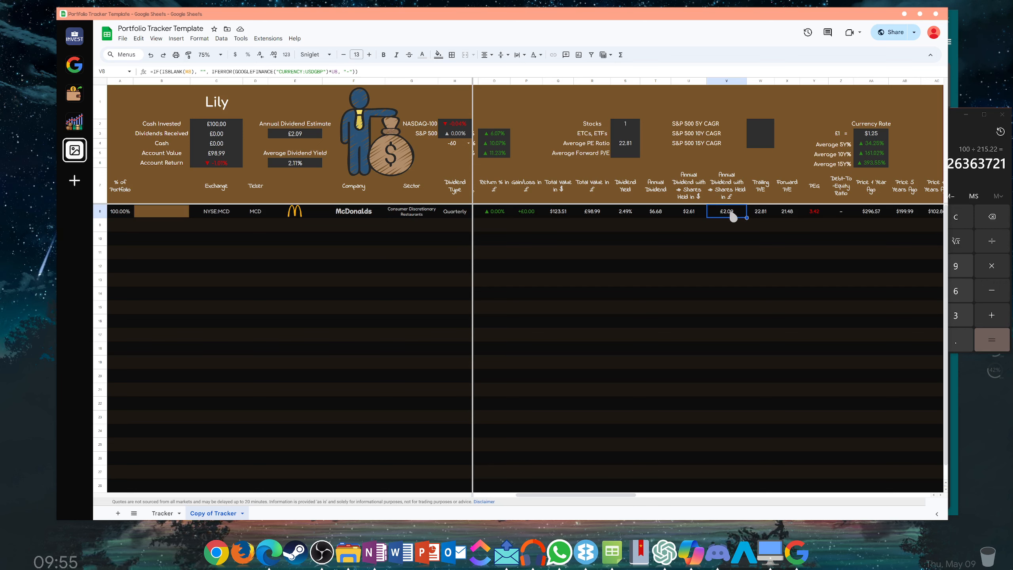
pyautogui.click(693, 215)
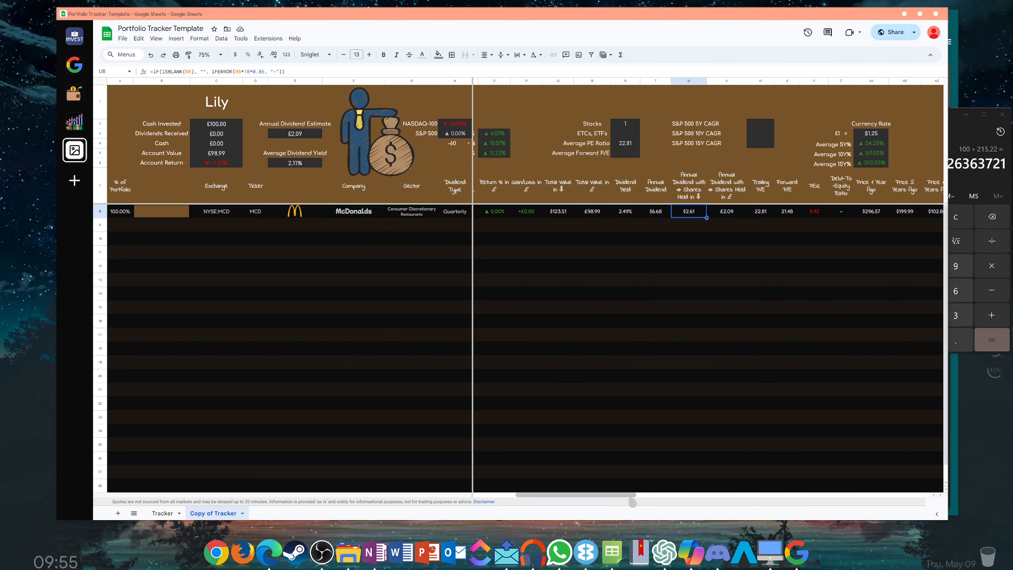
# - Inspect the portfolio percentage in A8, its bar chart in B8 and the Account Return formula in C6
pyautogui.hscroll(-5, 606, 339)
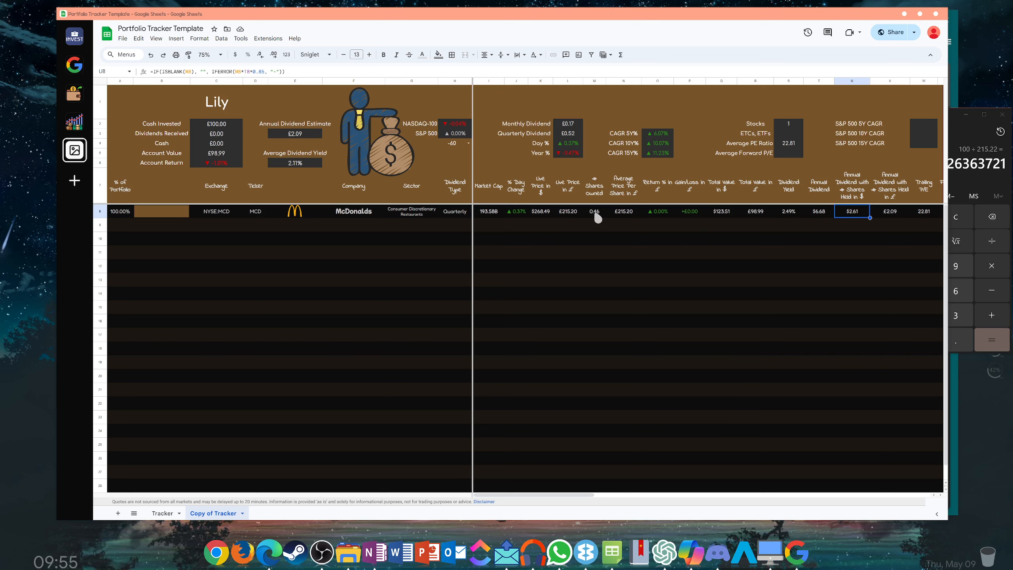
pyautogui.click(167, 214)
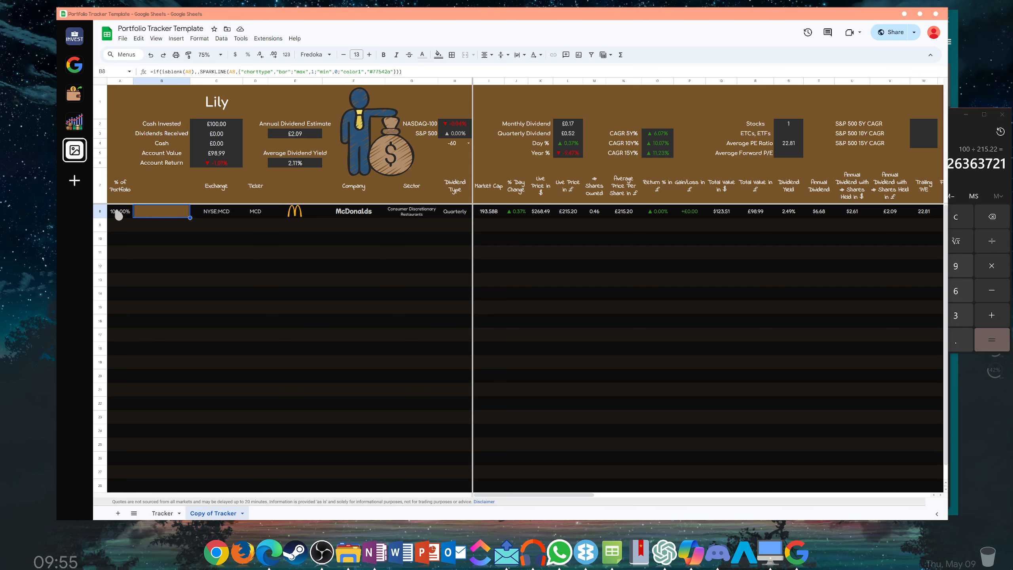
pyautogui.click(119, 215)
pyautogui.click(173, 214)
pyautogui.click(124, 211)
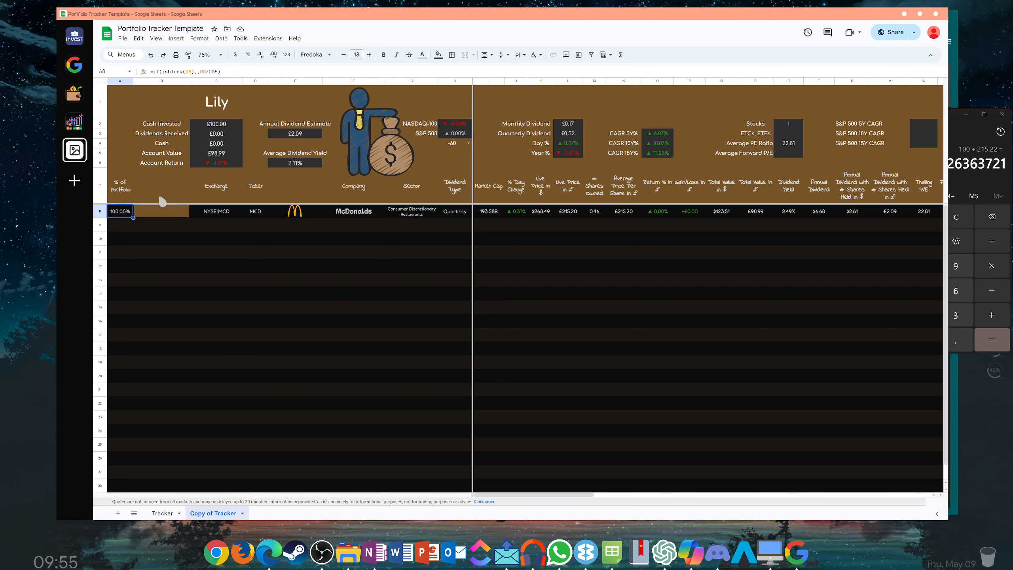
pyautogui.click(223, 164)
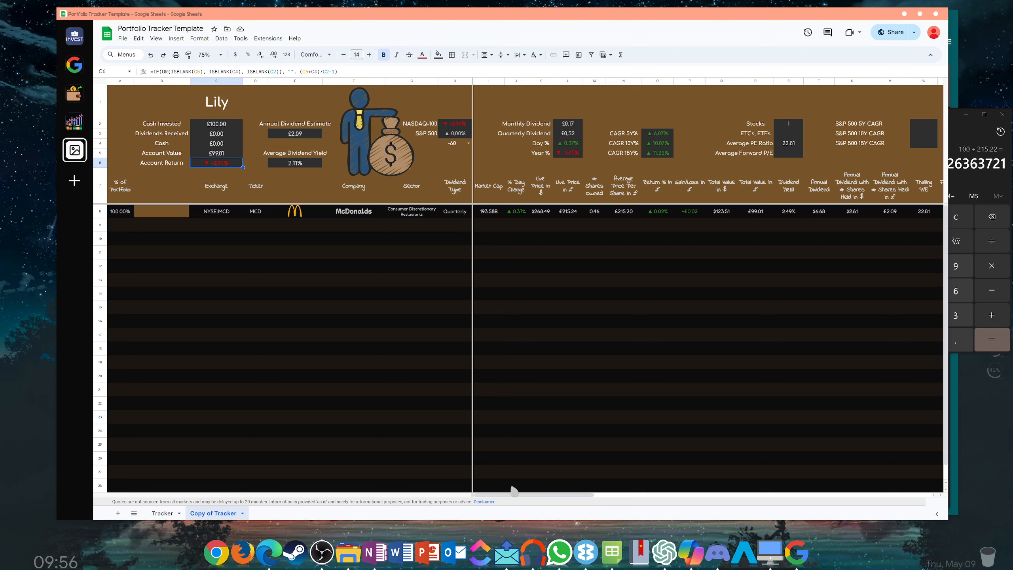
# - Examine the Quarterly Dividend formula in L3 and the Monthly Dividend formula in L2 without changing them
pyautogui.moveTo(488, 502)
pyautogui.mouseDown()
pyautogui.moveTo(521, 501)
pyautogui.moveTo(473, 502)
pyautogui.mouseUp()
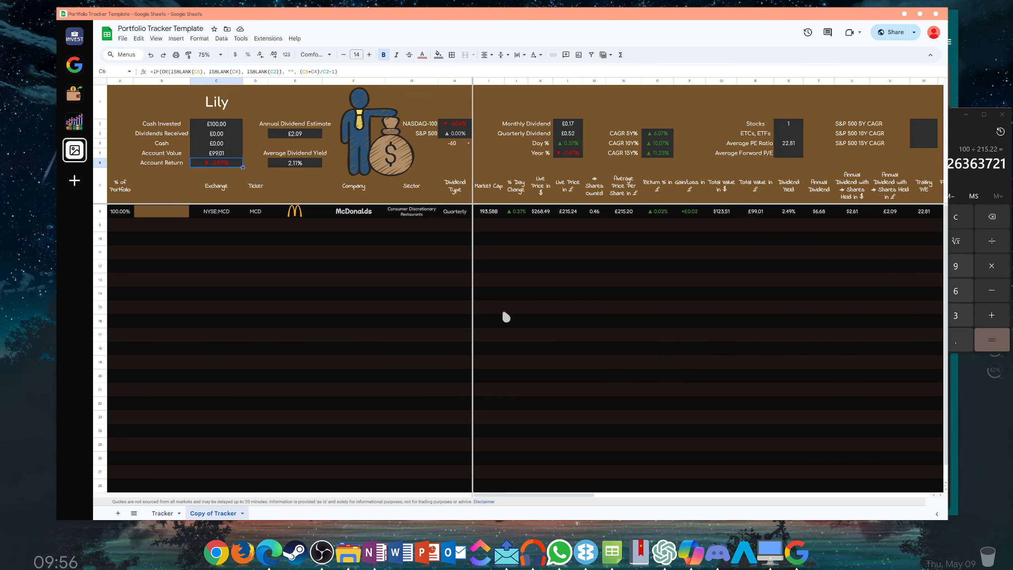
pyautogui.click(577, 135)
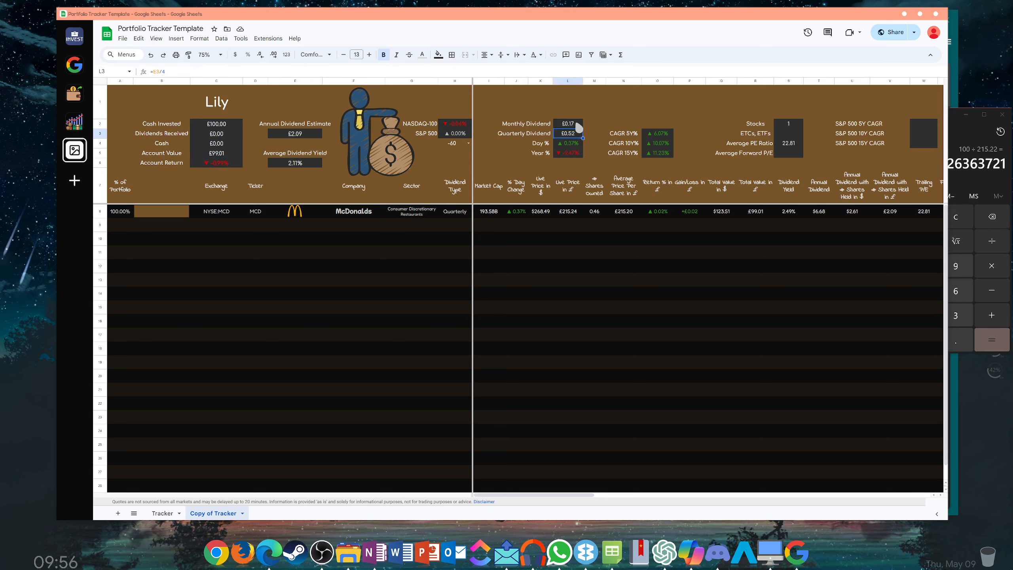
pyautogui.click(576, 124)
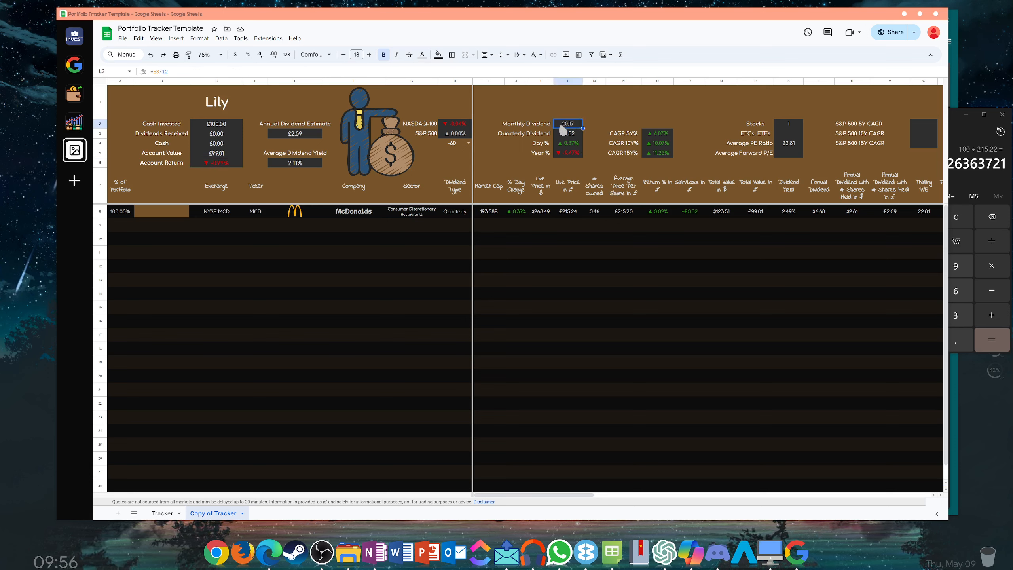
pyautogui.doubleClick(575, 127)
pyautogui.press('Escape')
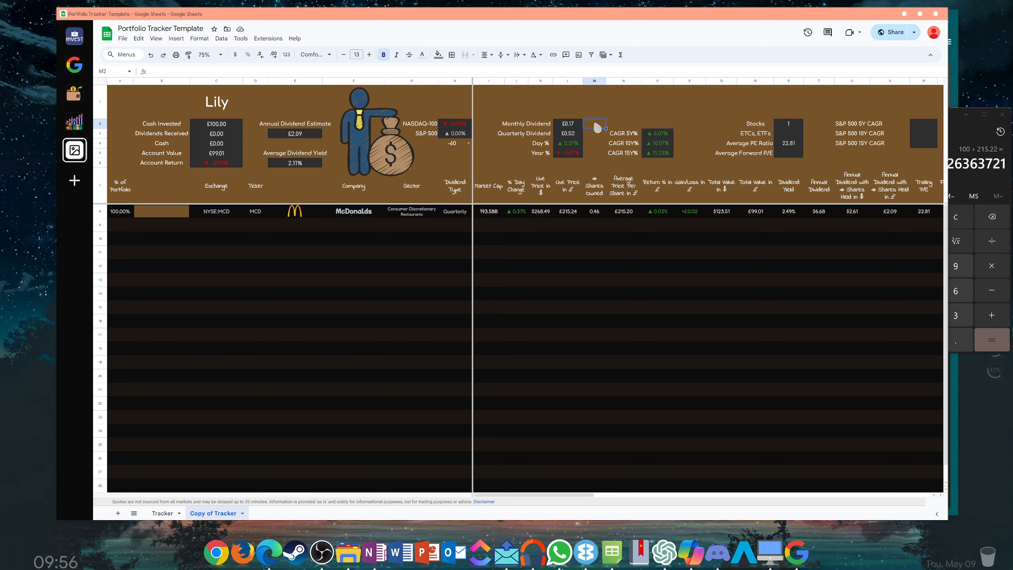
pyautogui.doubleClick(575, 133)
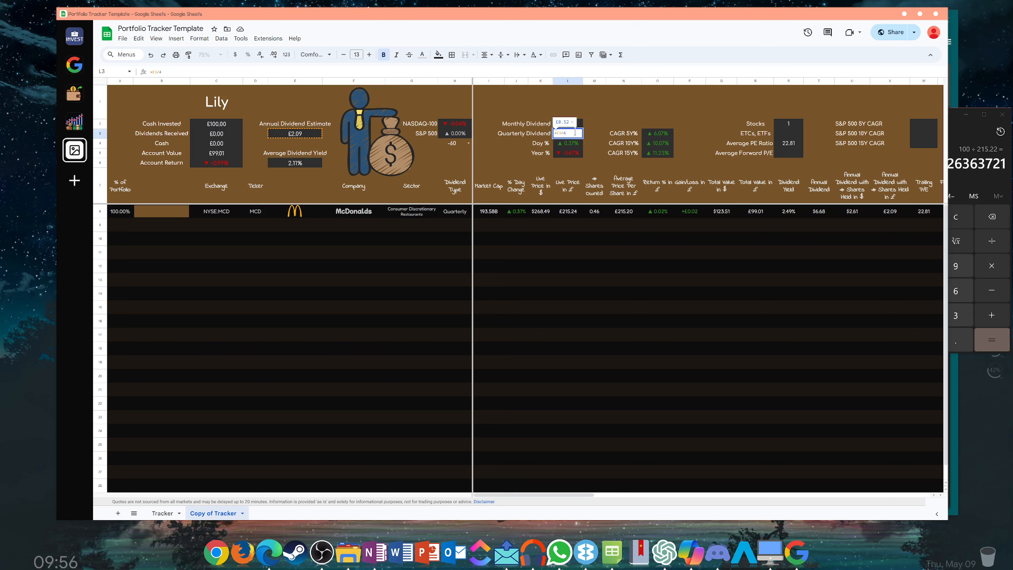
pyautogui.click(599, 126)
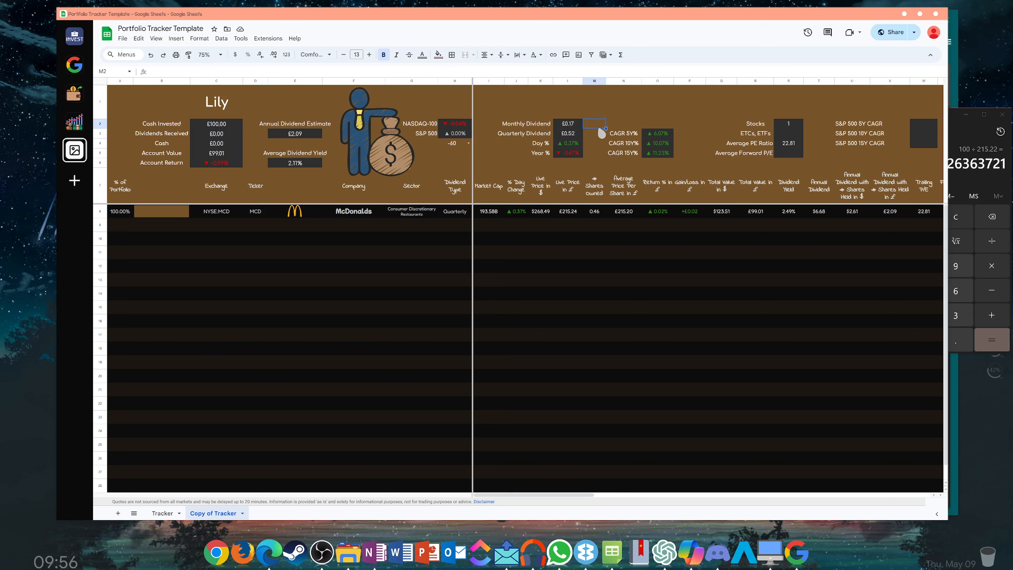
# - Examine the Day % formula in L4 and the Year % formula in L5, including the 1 Year % Change column it references
pyautogui.doubleClick(575, 145)
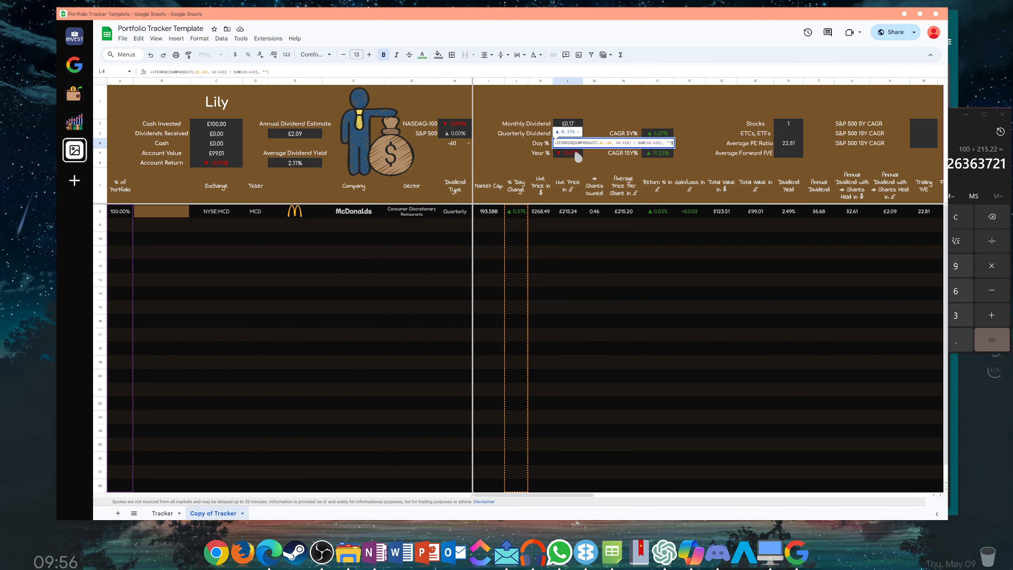
pyautogui.doubleClick(577, 155)
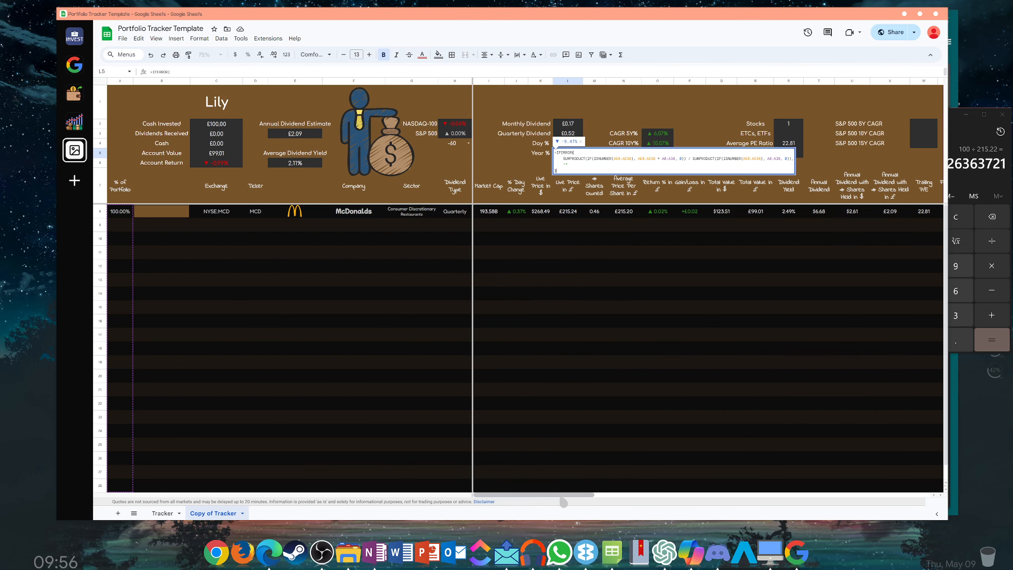
pyautogui.hscroll(10, 639, 389)
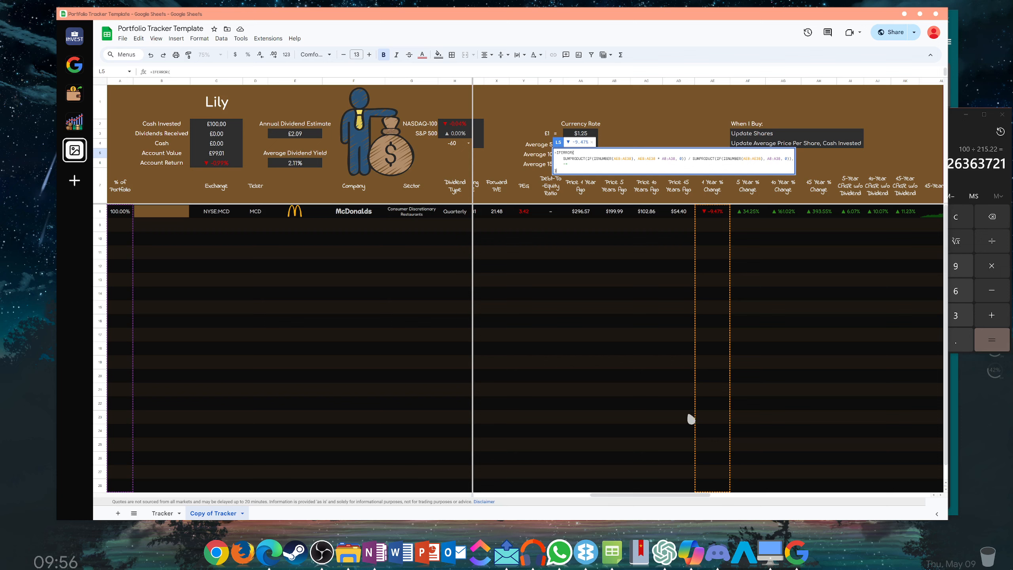
pyautogui.moveTo(668, 501); pyautogui.dragTo(538, 450)
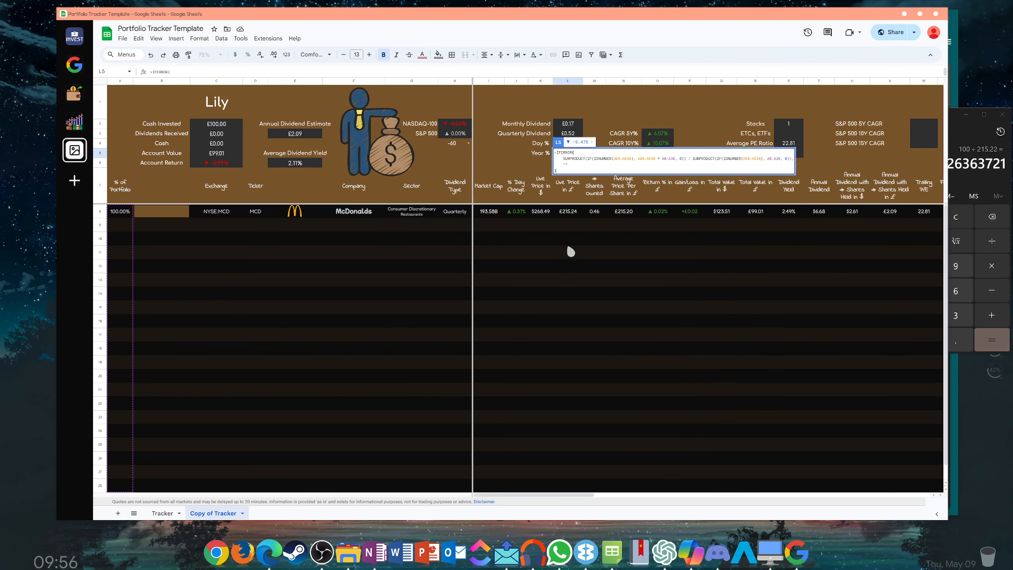
pyautogui.click(565, 222)
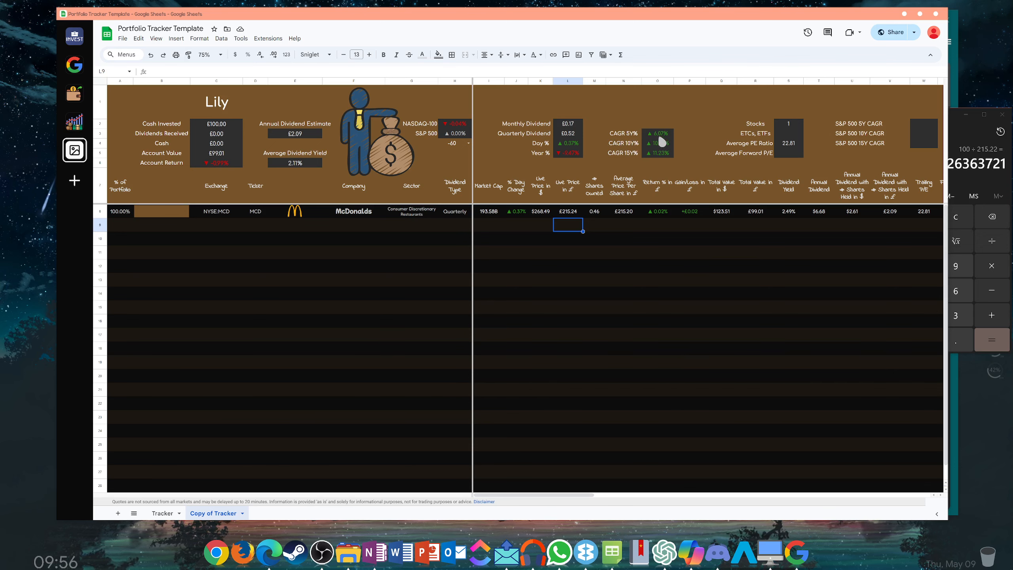
# - Review the long-term price change and CAGR columns and examine the Average PE Ratio formula in S4
pyautogui.moveTo(560, 497); pyautogui.dragTo(708, 497)
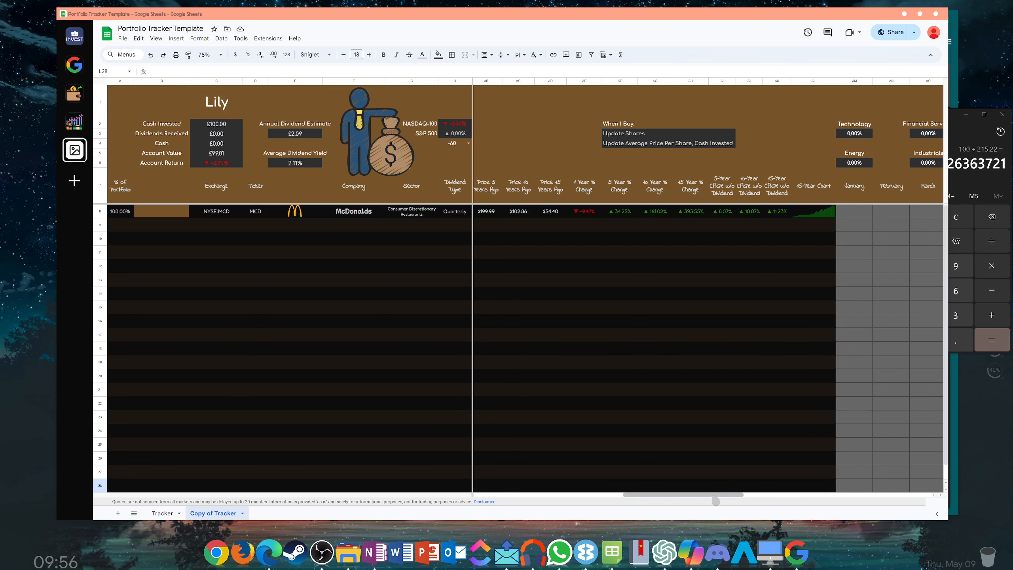
pyautogui.moveTo(709, 496); pyautogui.dragTo(581, 499)
pyautogui.doubleClick(706, 143)
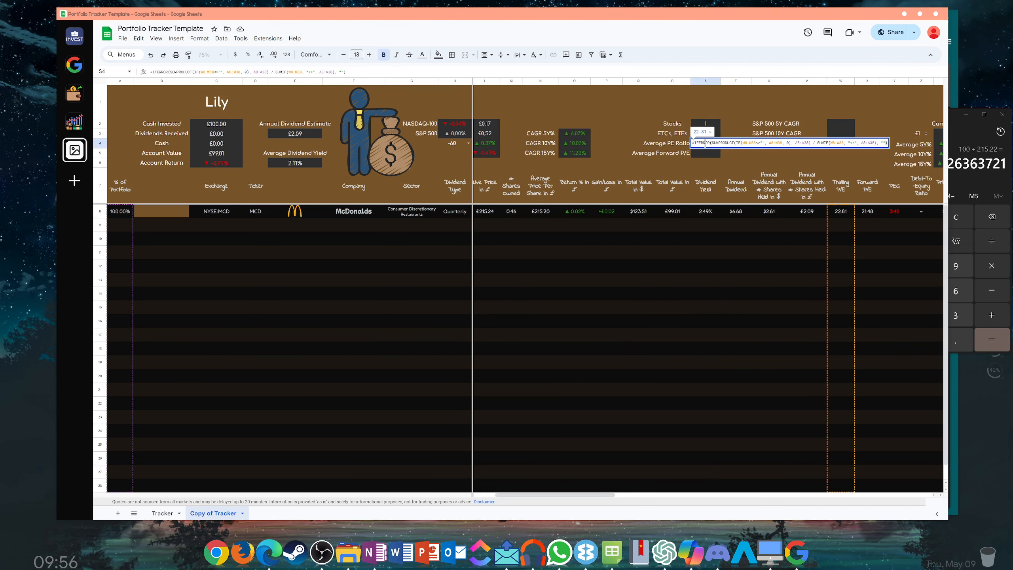
pyautogui.click(717, 252)
# - Correct the IF value range and the SUMIF range to X8:X38 in the Average Forward P/E formula in S5
pyautogui.click(714, 152)
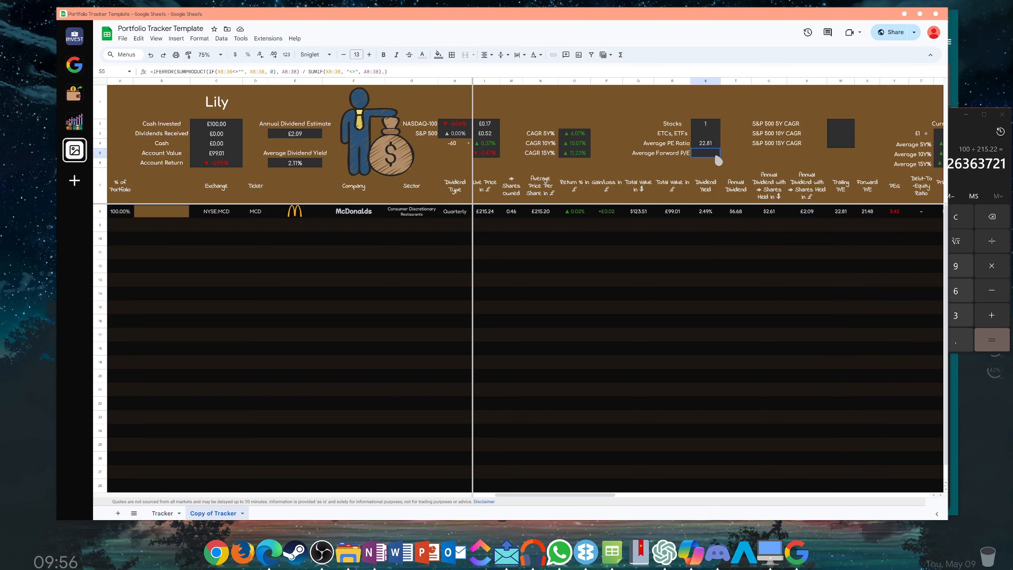
pyautogui.doubleClick(718, 159)
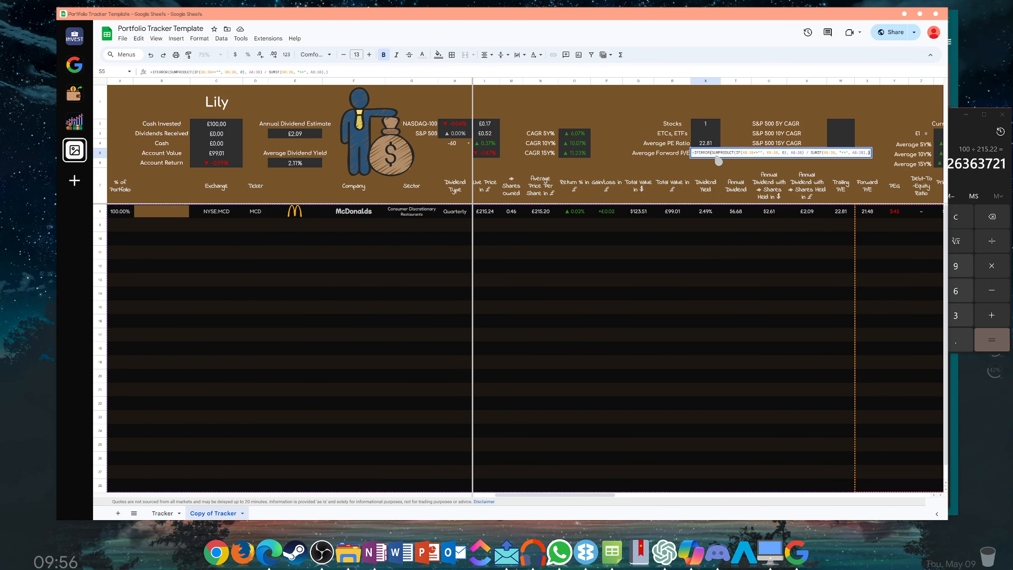
pyautogui.click(774, 153)
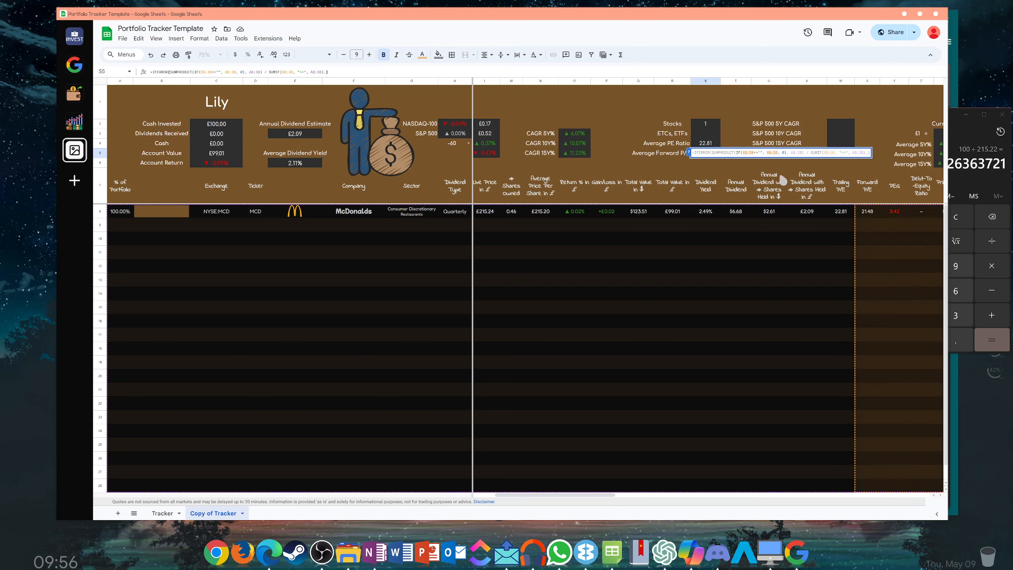
pyautogui.write('X')
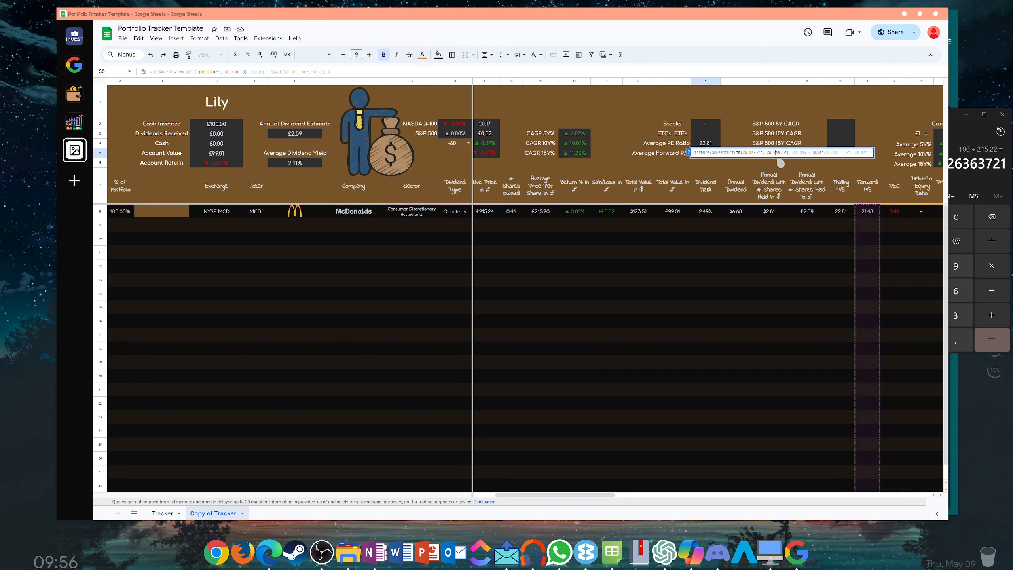
pyautogui.press('Return')
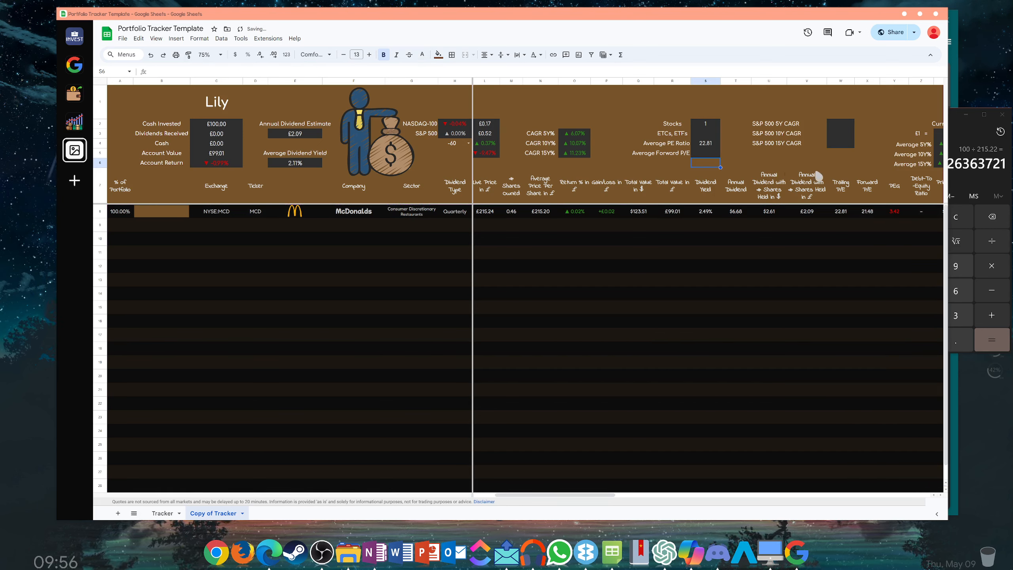
pyautogui.doubleClick(715, 152)
pyautogui.click(834, 153)
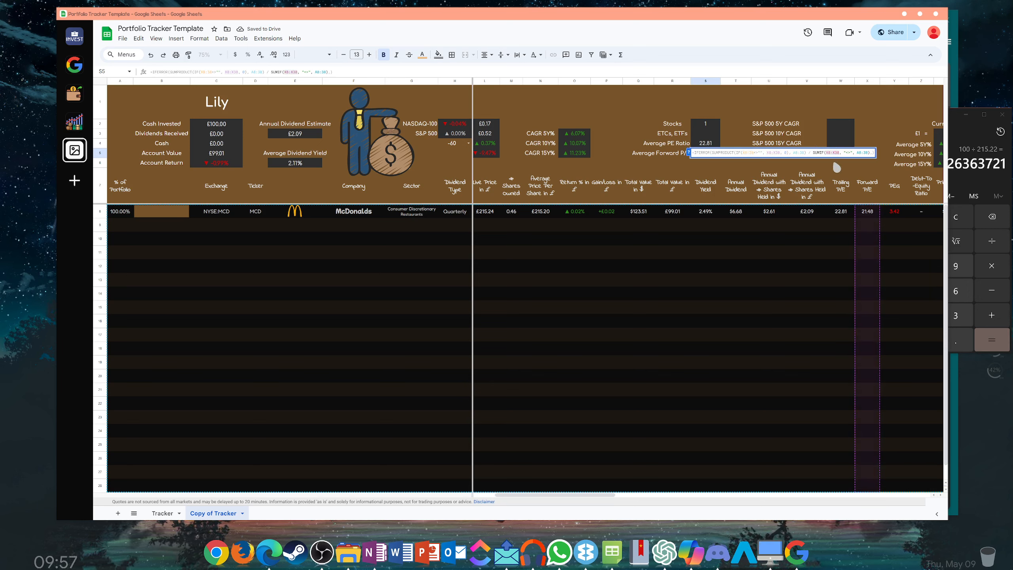
pyautogui.press('Return')
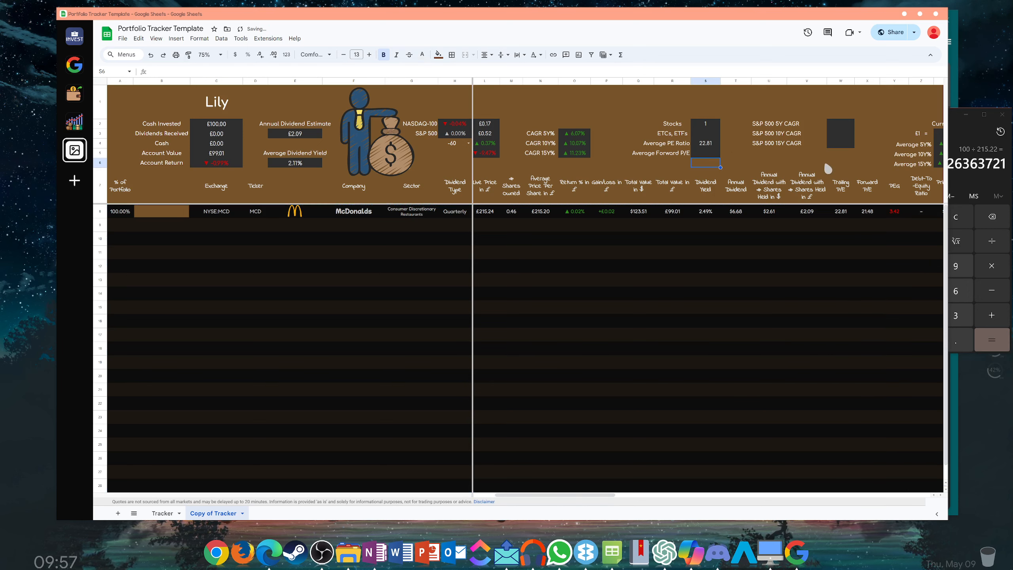
# - Correct the range tested in the IF condition of the Average Forward P/E formula in S5 to X8:X38
pyautogui.doubleClick(698, 153)
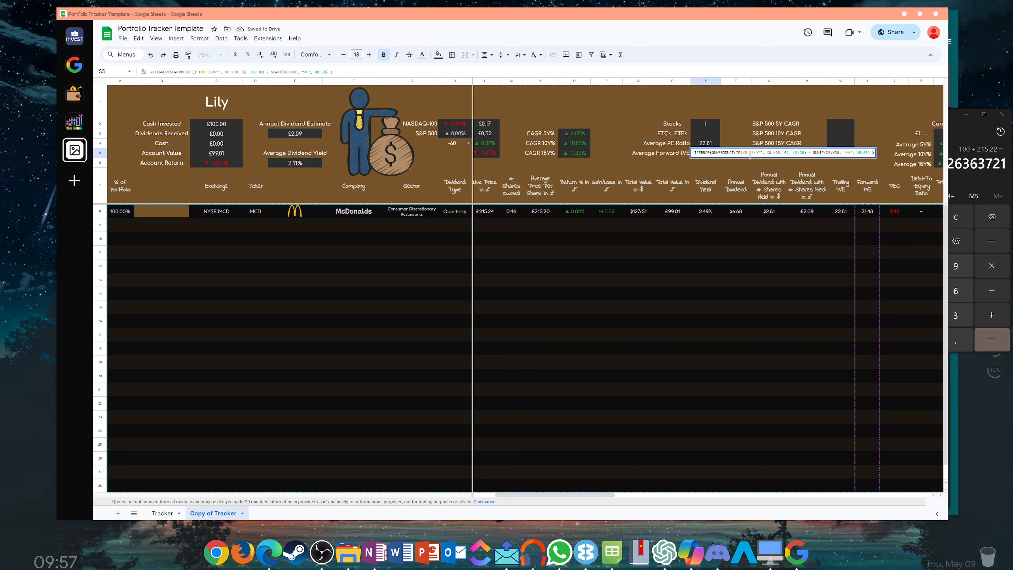
pyautogui.write('X8:X')
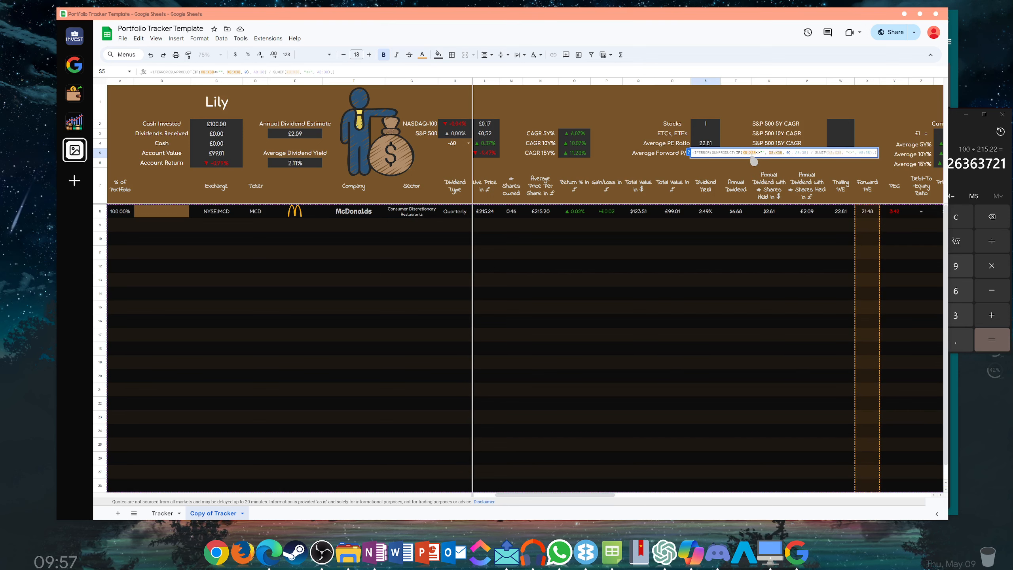
pyautogui.press('Return')
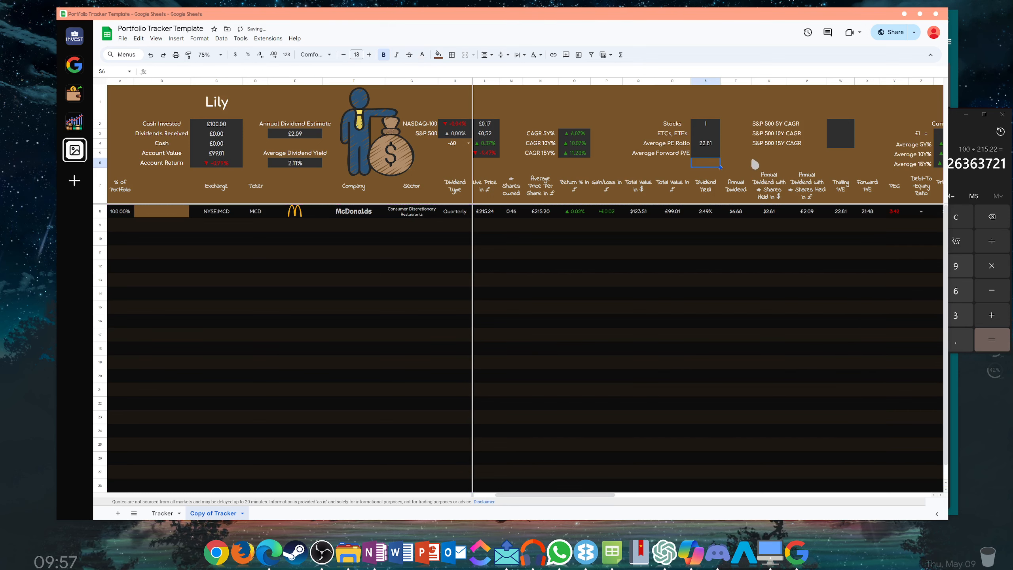
# - Correct the weight ranges in both the SUMIF and SUMPRODUCT parts of the Average Forward P/E formula to A8:A38
pyautogui.doubleClick(712, 156)
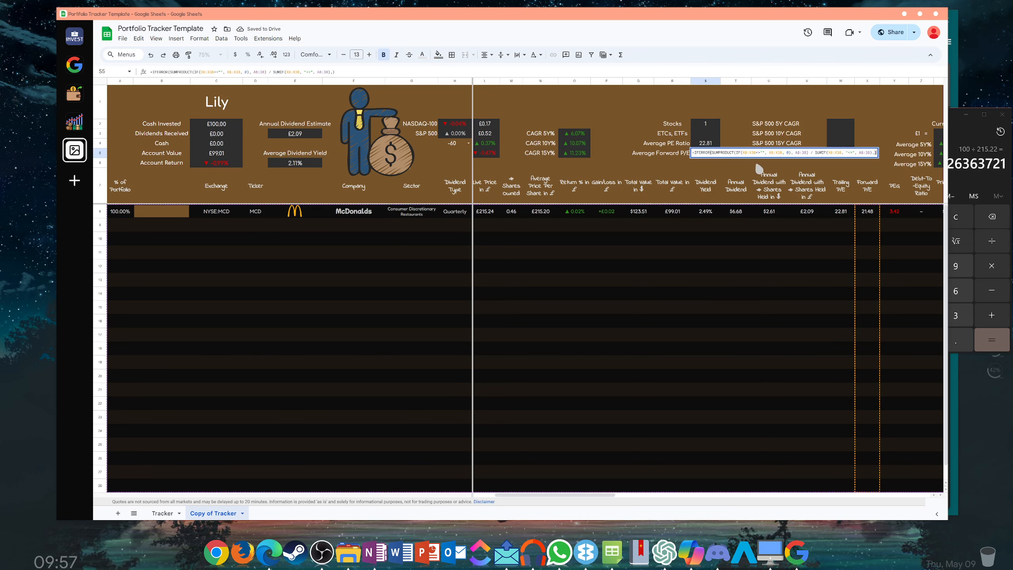
pyautogui.click(867, 152)
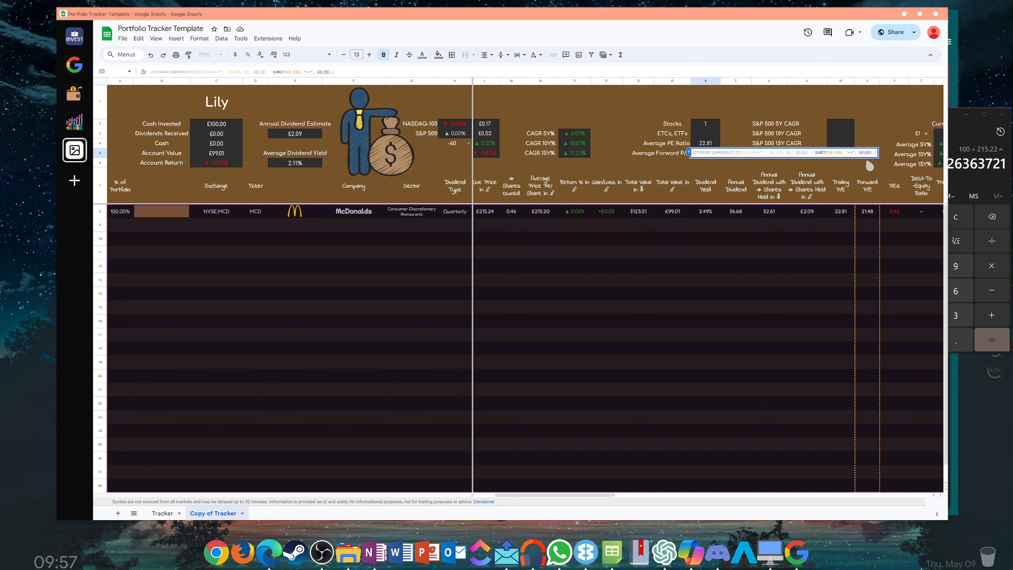
pyautogui.write('A')
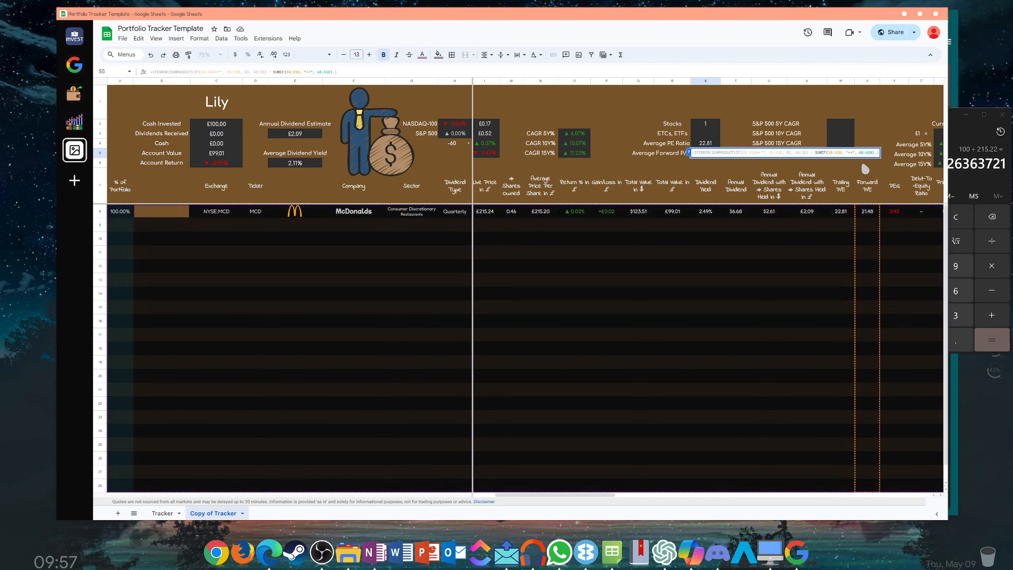
pyautogui.press('Return')
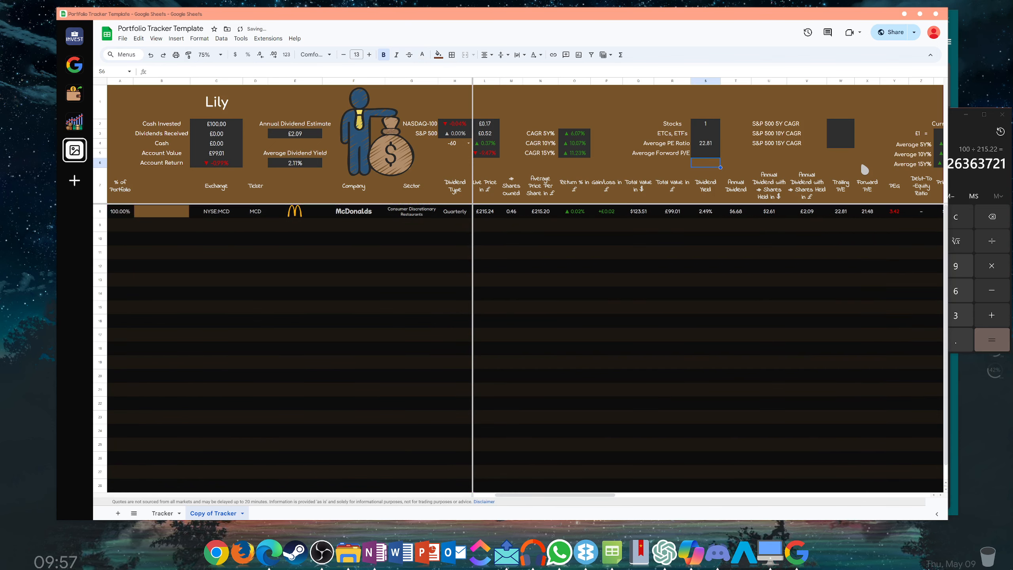
pyautogui.doubleClick(712, 156)
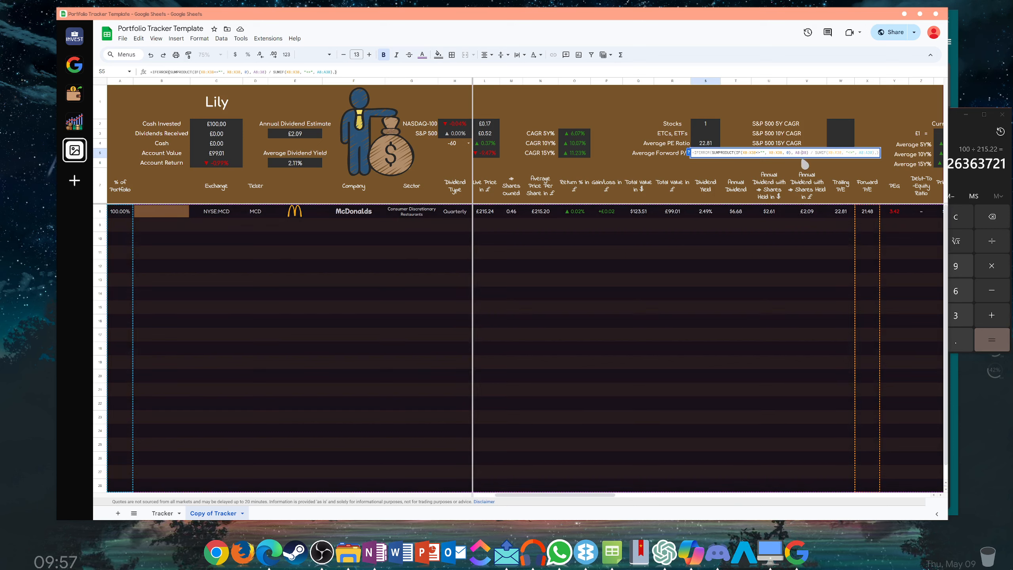
pyautogui.press('Return')
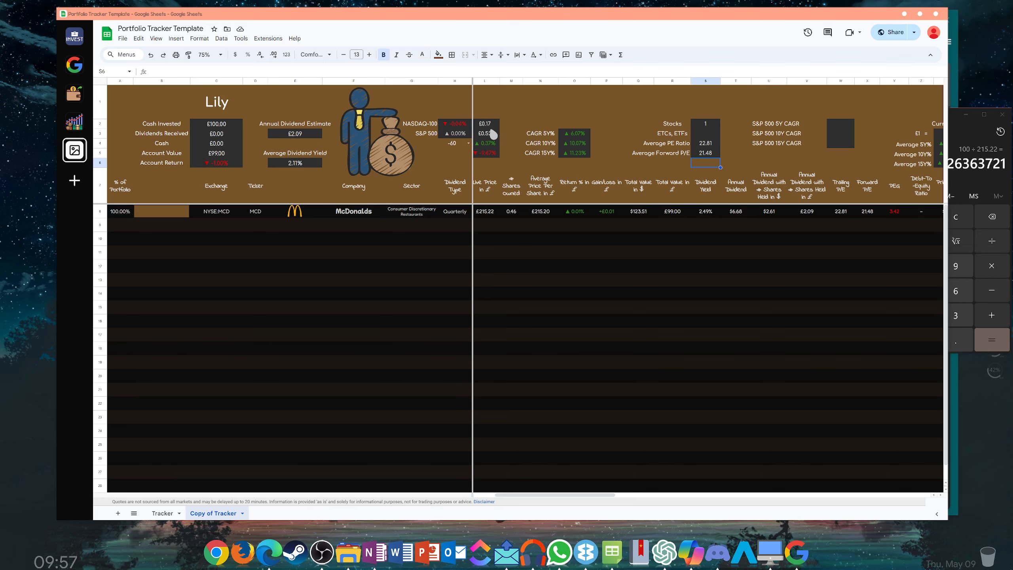
# - Examine the S&P 500 5Y CAGR formula in W2 and the Average 5Y%, 10Y% and 15Y% formulas in AA4:AA6
pyautogui.hscroll(7, 589, 501)
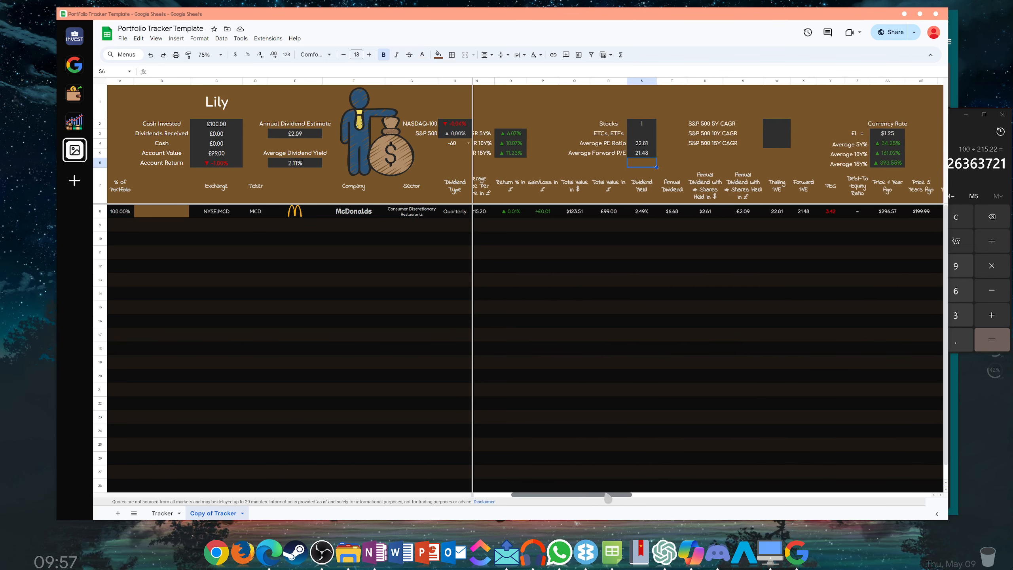
pyautogui.click(605, 129)
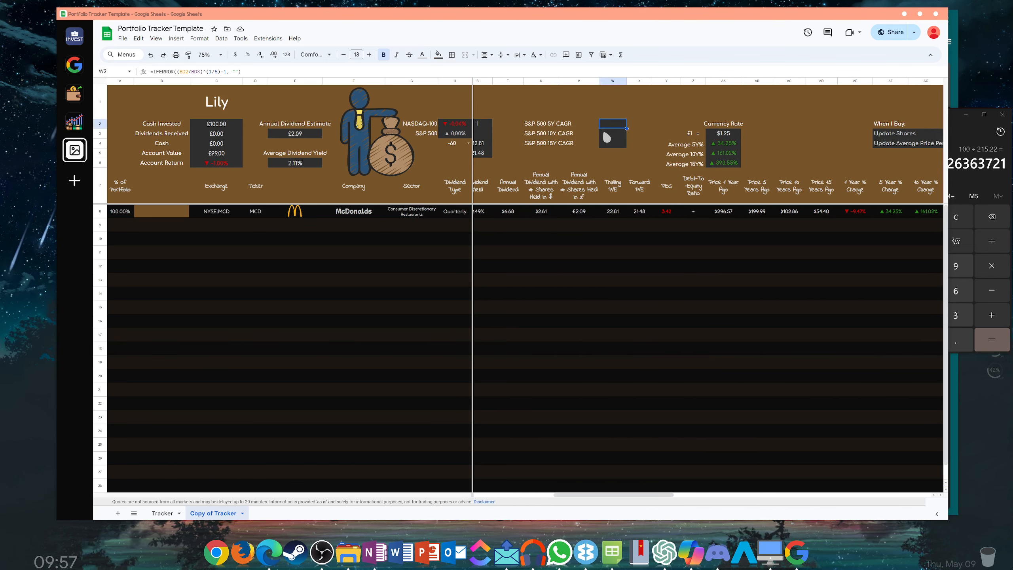
pyautogui.click(609, 144)
pyautogui.click(607, 124)
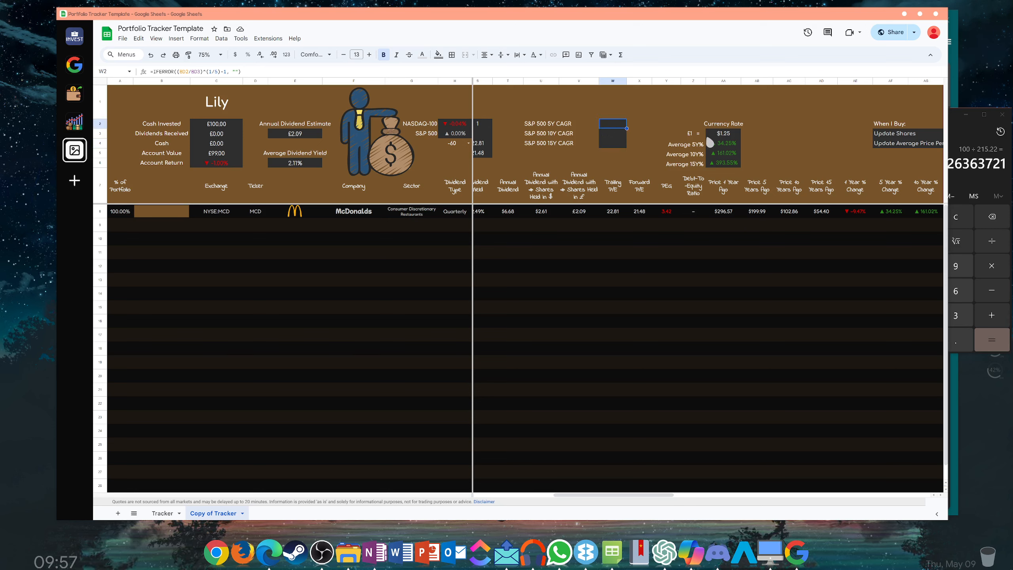
pyautogui.click(721, 140)
pyautogui.click(724, 153)
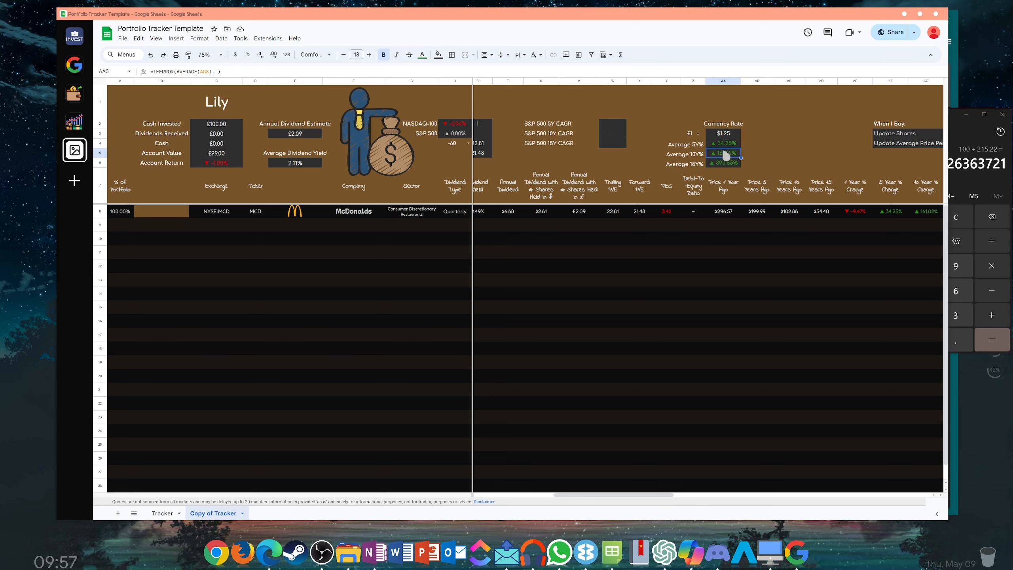
pyautogui.click(726, 167)
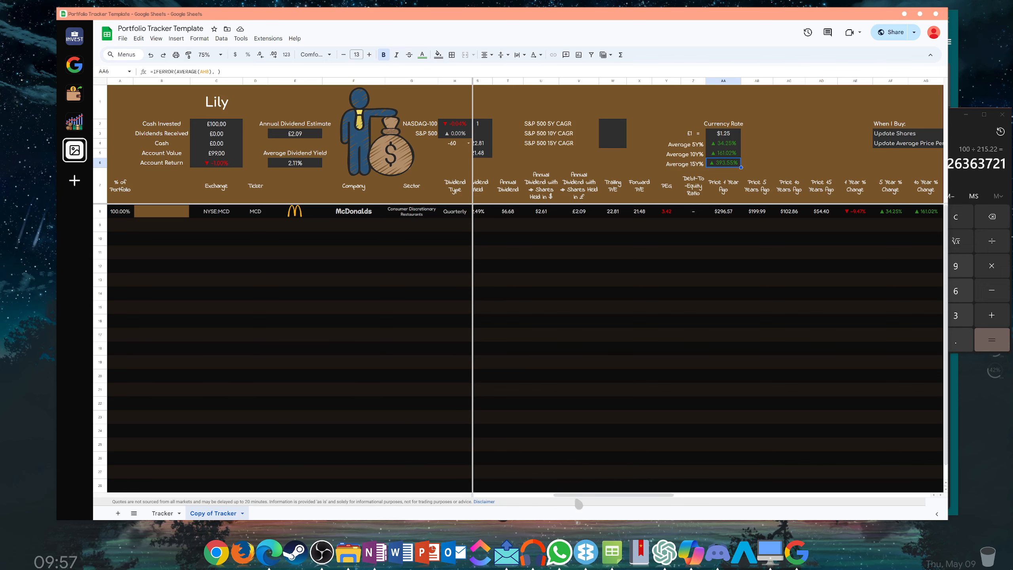
# - Examine the Consumer Discretionary allocation formula in AQ3 and review the S&P 500 return and Average CAGR cells beyond the monthly columns
pyautogui.moveTo(575, 502); pyautogui.dragTo(663, 445)
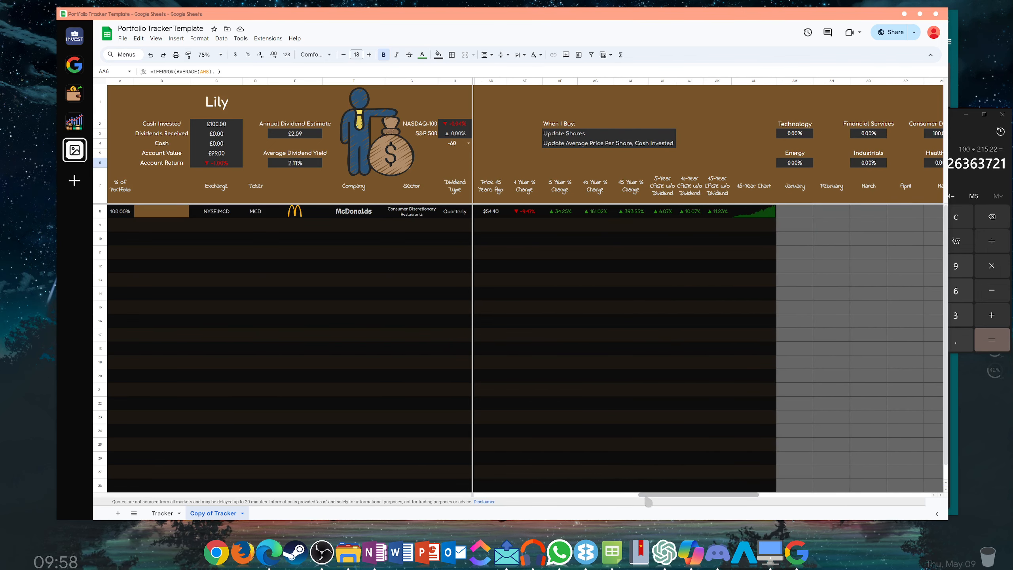
pyautogui.hscroll(5, 683, 106)
pyautogui.click(701, 136)
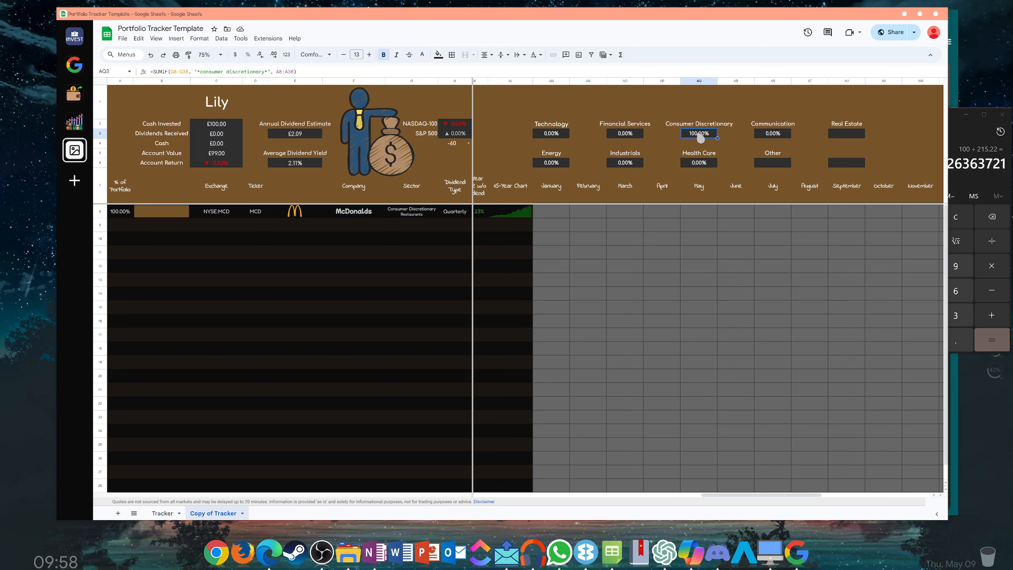
pyautogui.doubleClick(701, 136)
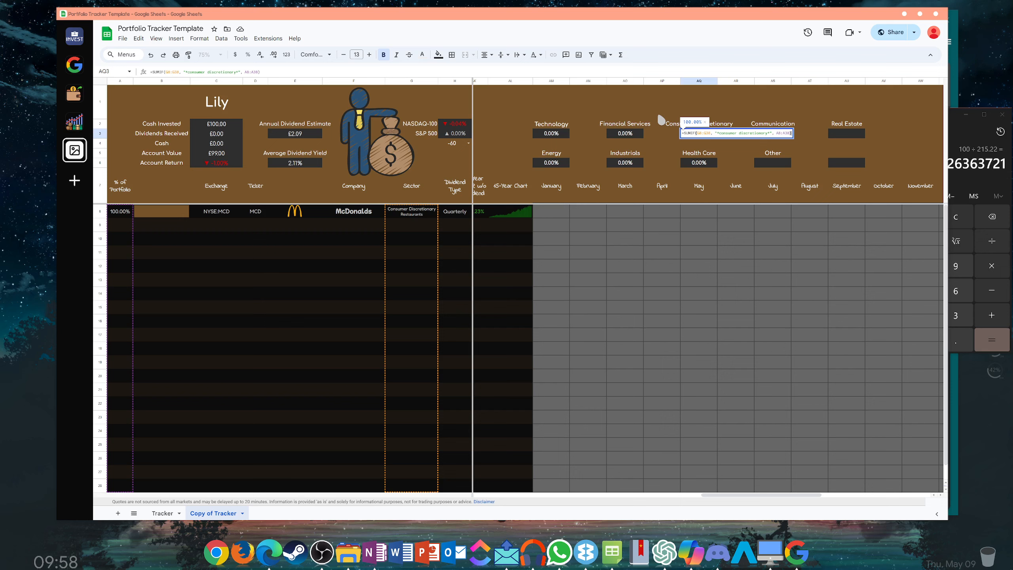
pyautogui.click(633, 112)
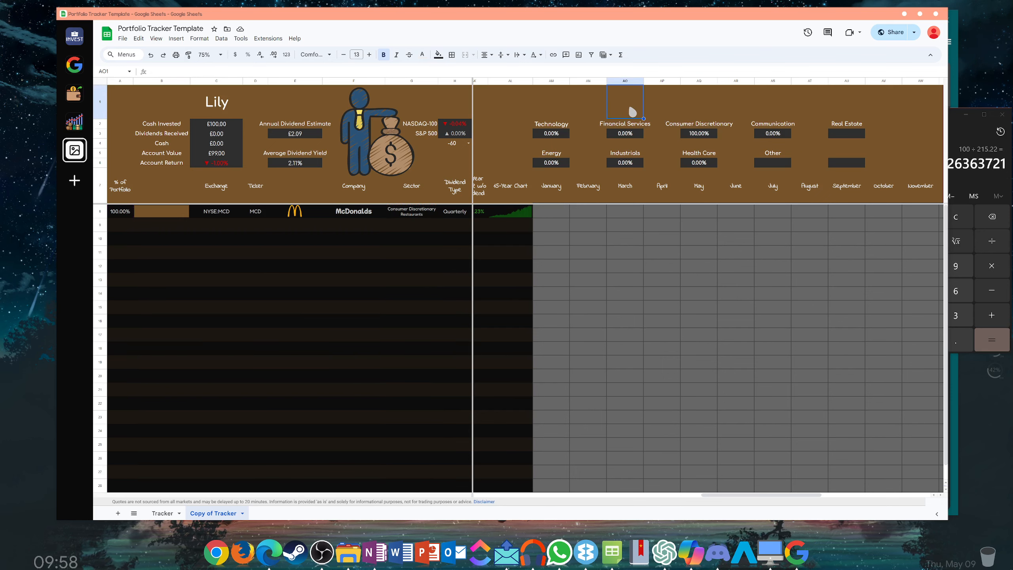
pyautogui.moveTo(705, 496); pyautogui.dragTo(831, 497)
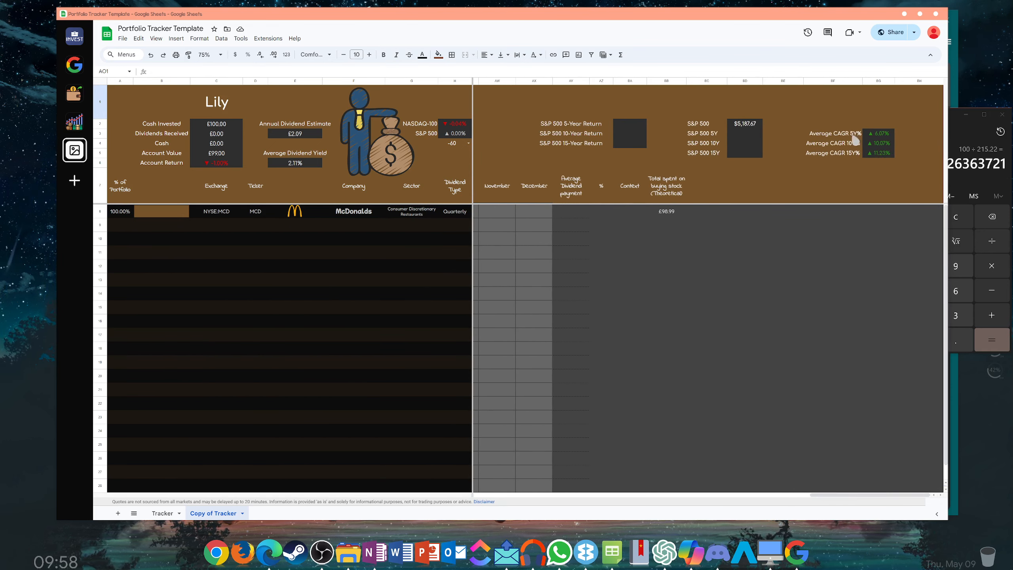
pyautogui.hscroll(-10, 578, 198)
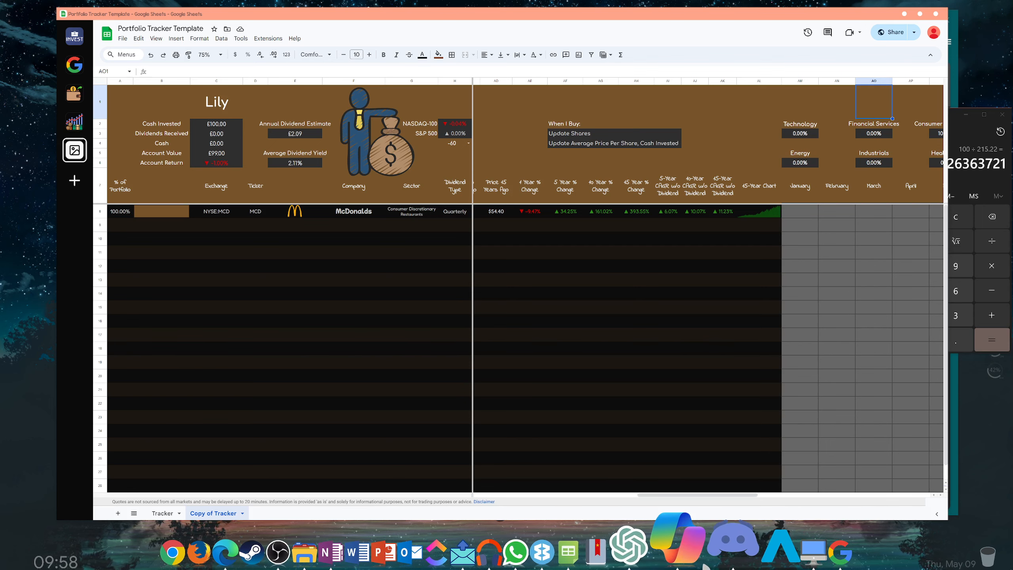
# - Enter Apple as the second holding's company name in F9
pyautogui.moveTo(748, 495); pyautogui.dragTo(517, 475)
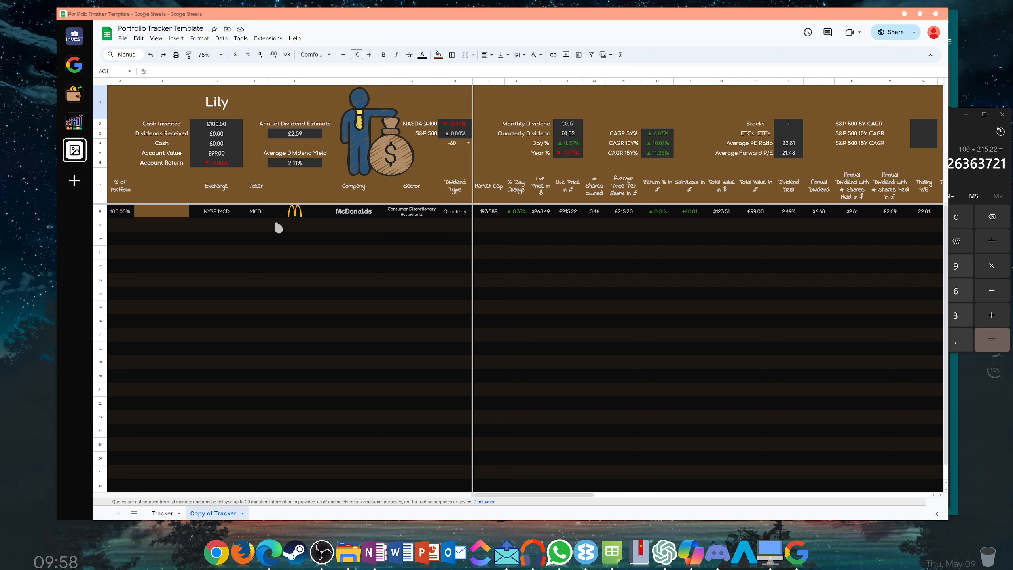
pyautogui.doubleClick(357, 226)
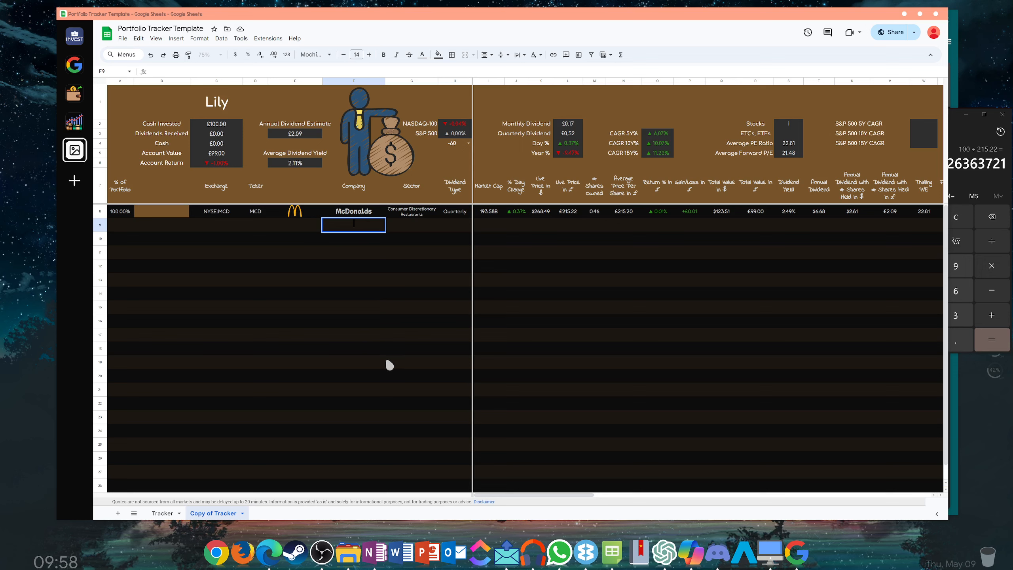
pyautogui.write('Apple')
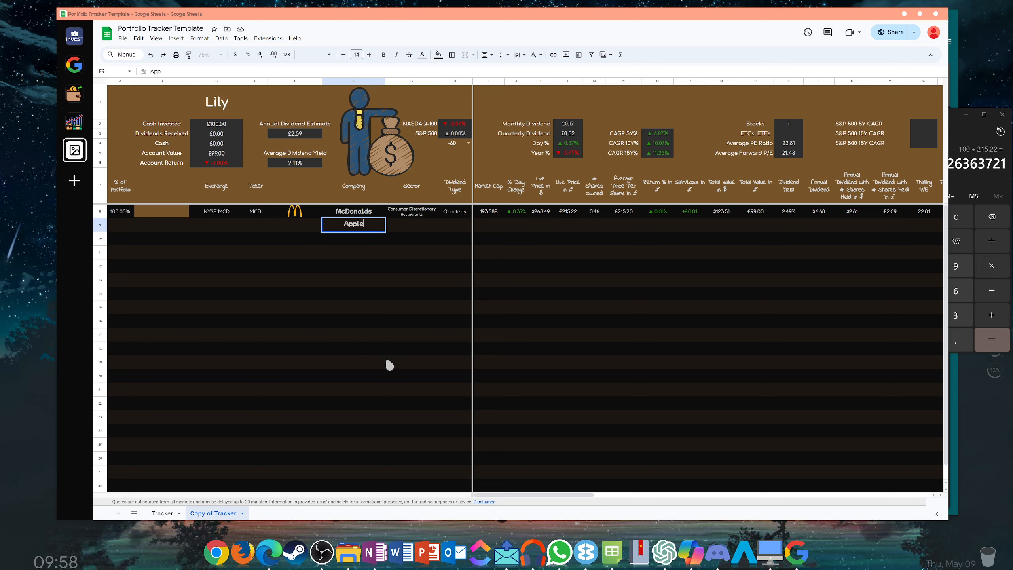
pyautogui.press('Return')
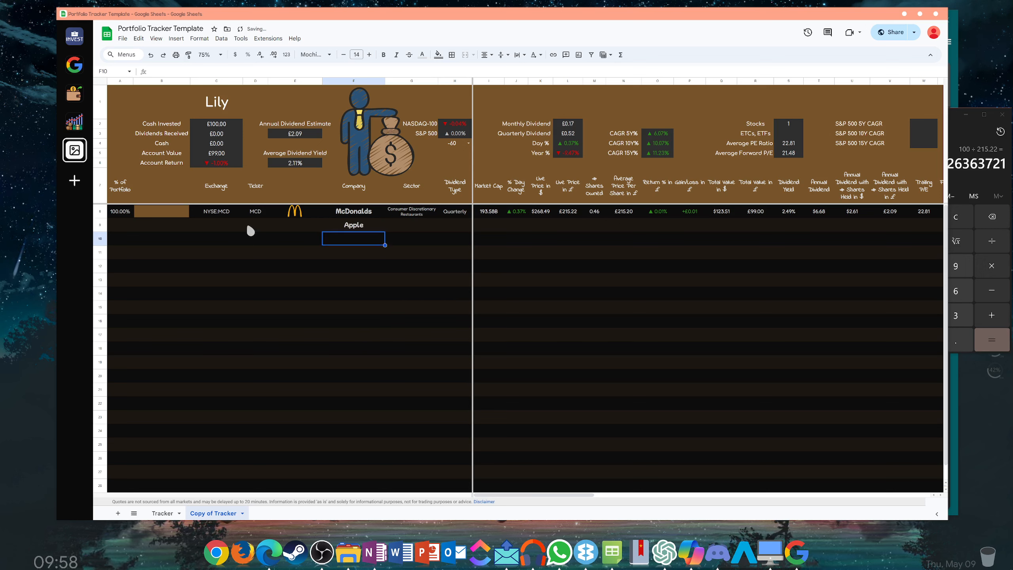
pyautogui.doubleClick(258, 224)
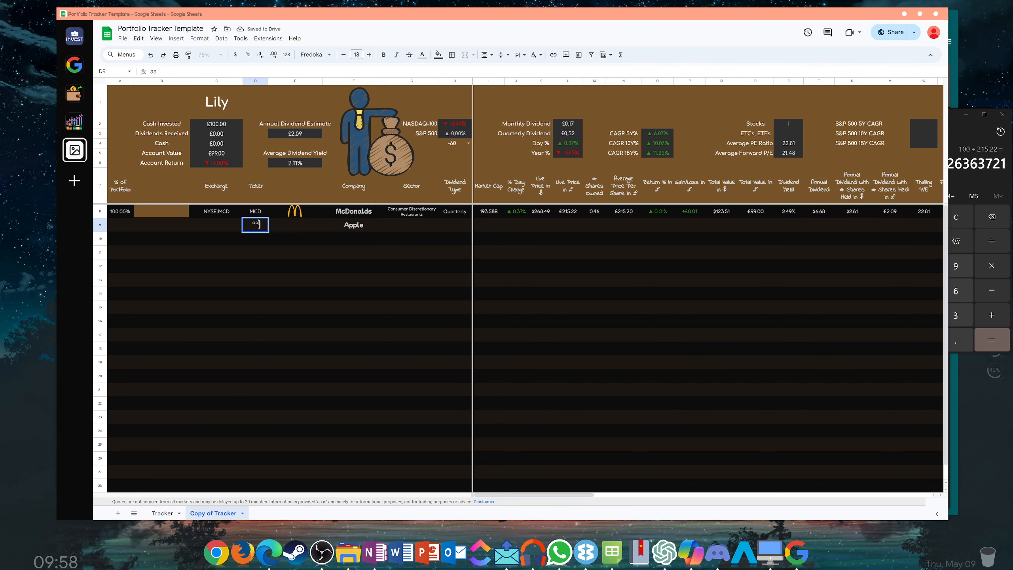
pyautogui.write('A')
pyautogui.press('Return')
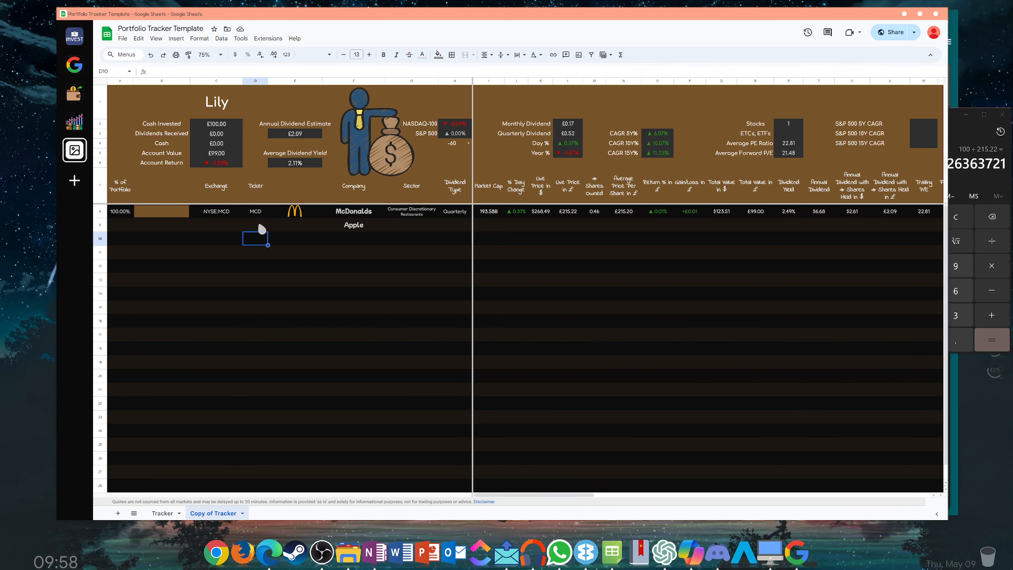
# - Copy the McDonald's row formulas from Market Cap through 15-Year Chart, I8:AL8, down into row 9
pyautogui.click(484, 213)
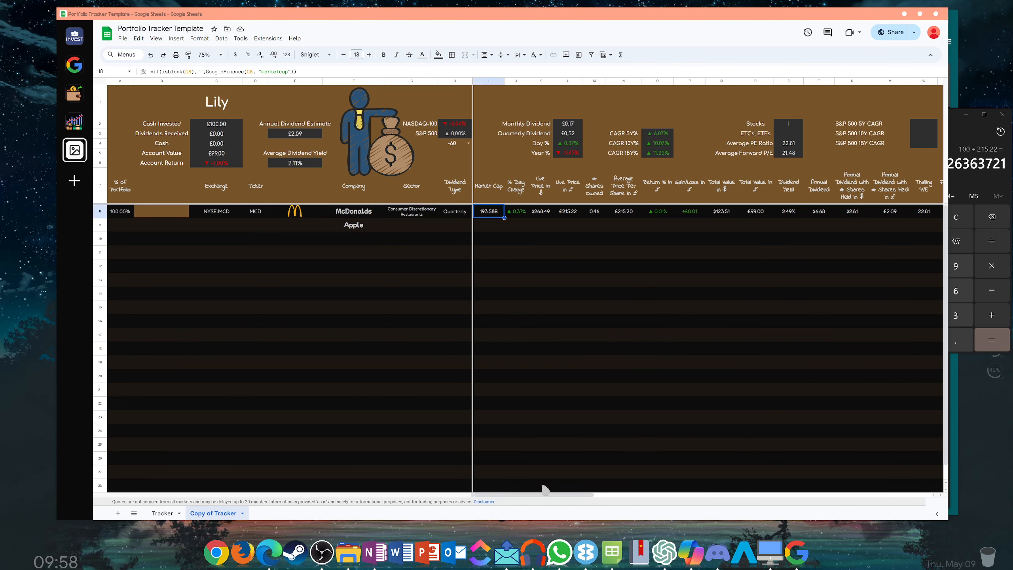
pyautogui.hscroll(10, 725, 423)
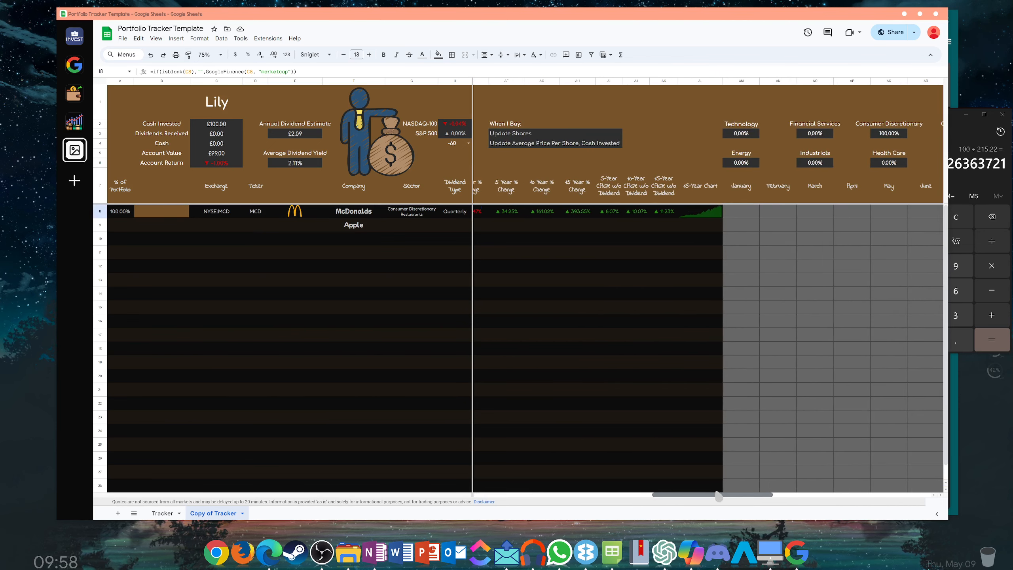
pyautogui.keyDown('shift'); pyautogui.click(705, 213); pyautogui.keyUp('shift')
pyautogui.moveTo(728, 218); pyautogui.dragTo(726, 228)
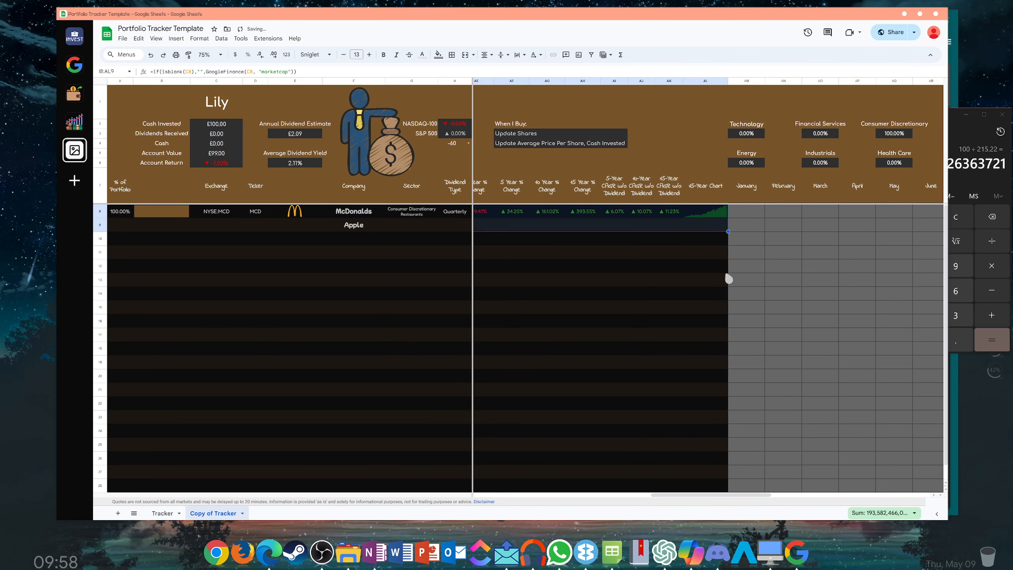
# - Clear the copied shares owned and average price per share values in M9:N9 of the Apple row
pyautogui.hscroll(-4, 685, 497)
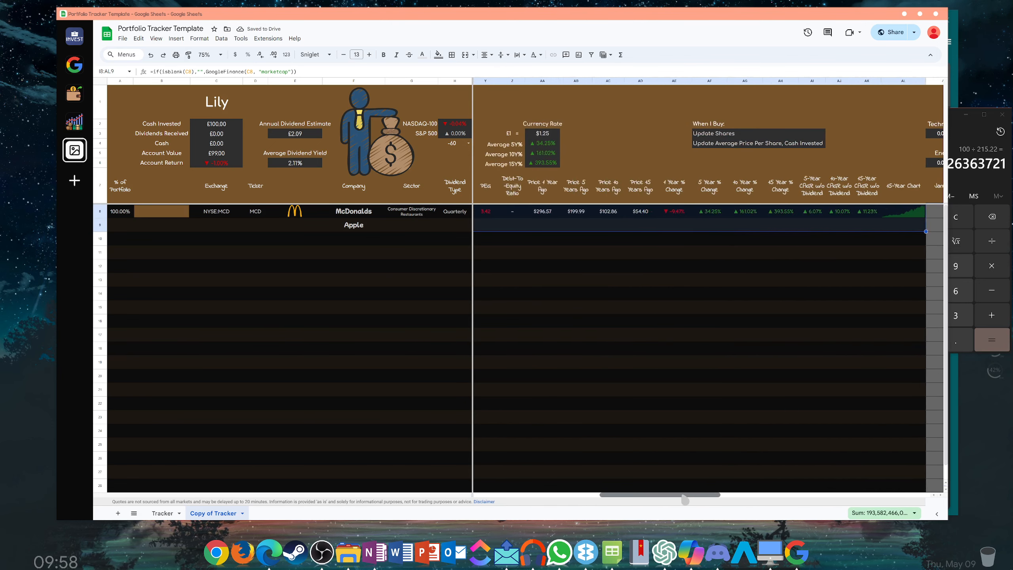
pyautogui.hscroll(-5, 685, 497)
pyautogui.click(741, 307)
pyautogui.moveTo(589, 222); pyautogui.dragTo(625, 229)
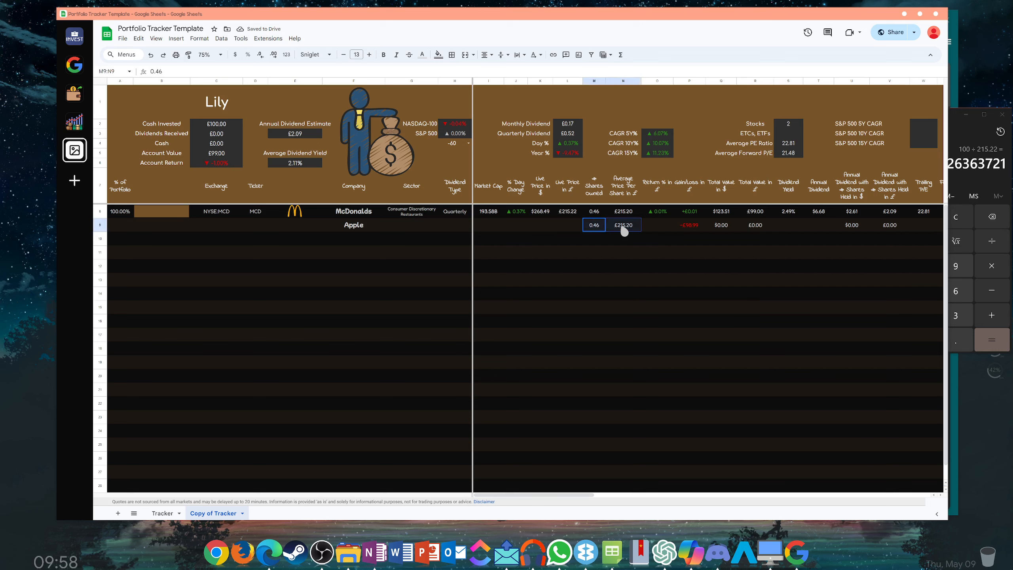
pyautogui.press('Delete')
pyautogui.click(602, 225)
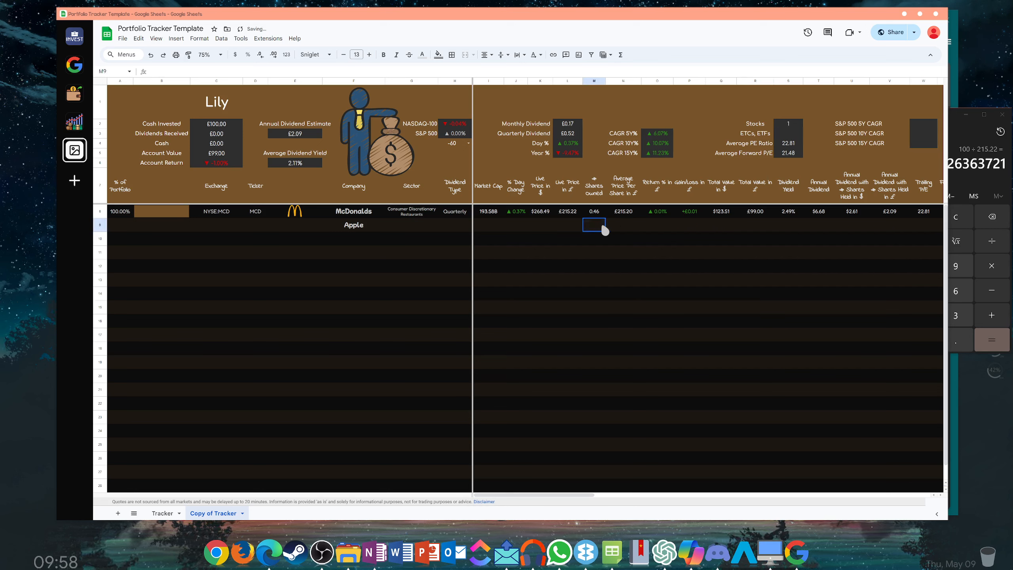
pyautogui.click(618, 226)
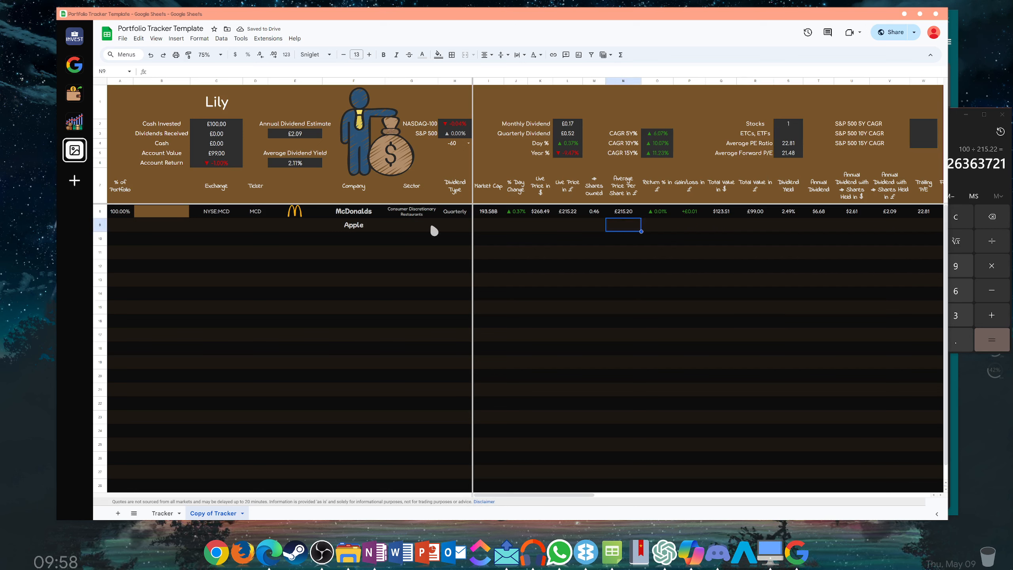
# - Set Apple's dividend type in H9 to Quarterly
pyautogui.doubleClick(458, 226)
pyautogui.write('Quarterly')
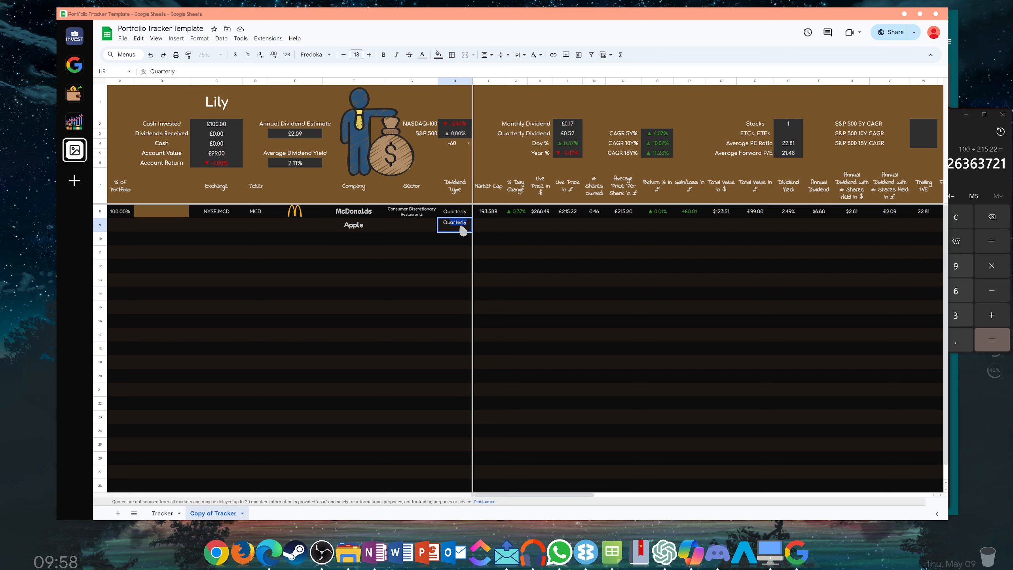
pyautogui.press('Return')
# - Enter Apple's sector in G9 as Technology with Consumer Electronics on a second line, and reduce the second line's font size by two
pyautogui.doubleClick(423, 229)
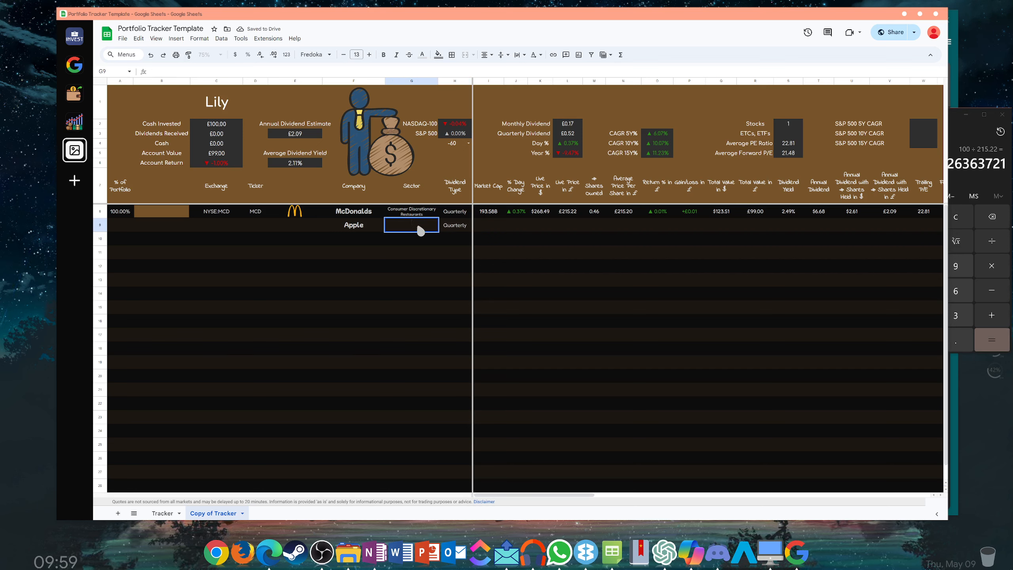
pyautogui.write('Technology')
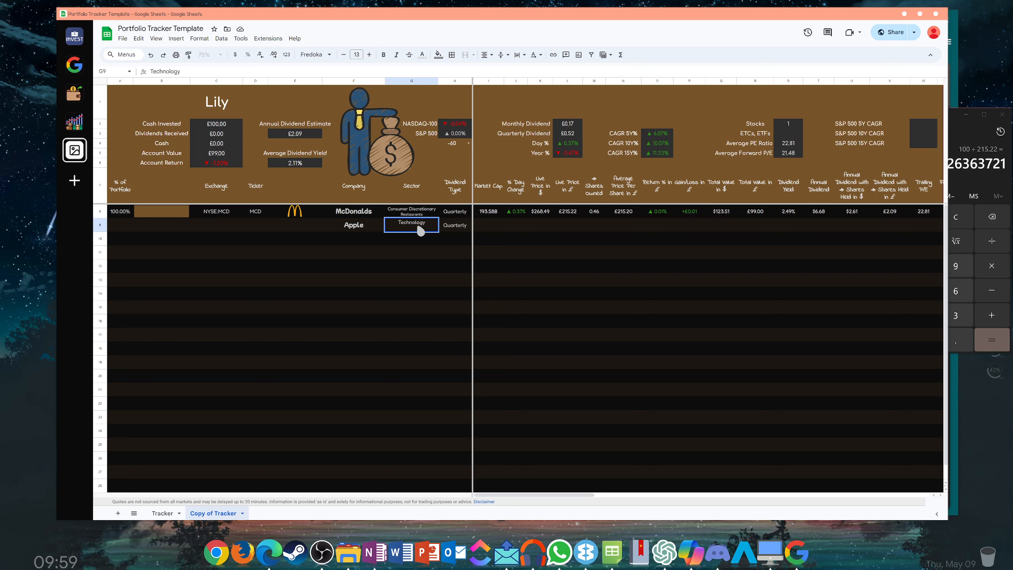
pyautogui.hotkey('alt', 'Return')
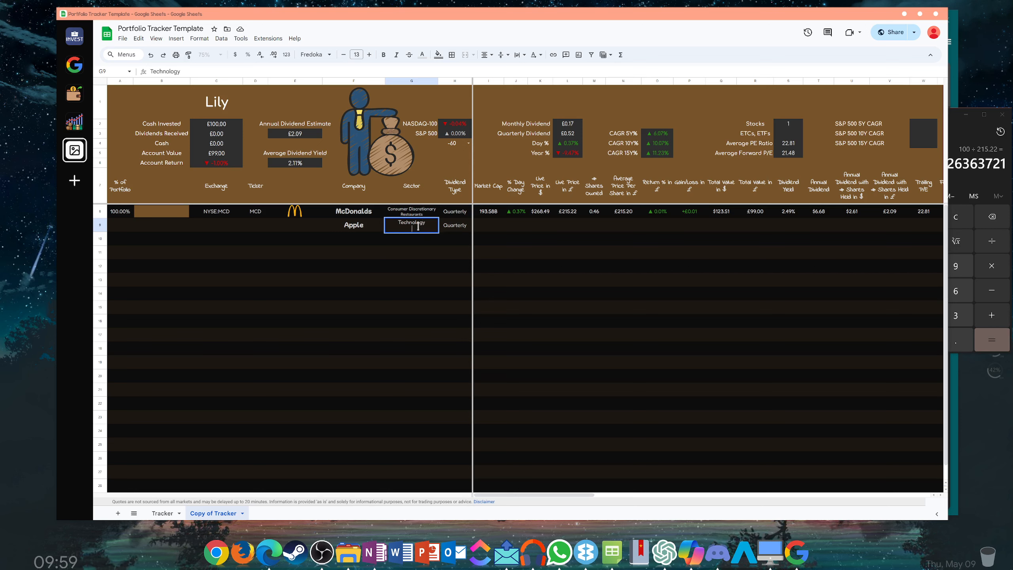
pyautogui.write('Consumer')
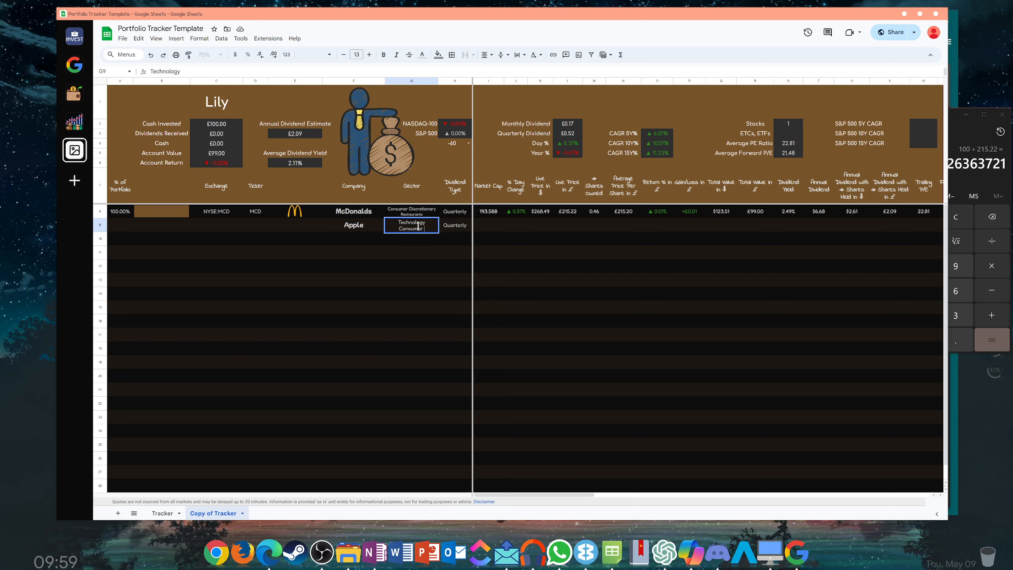
pyautogui.write(' Electron')
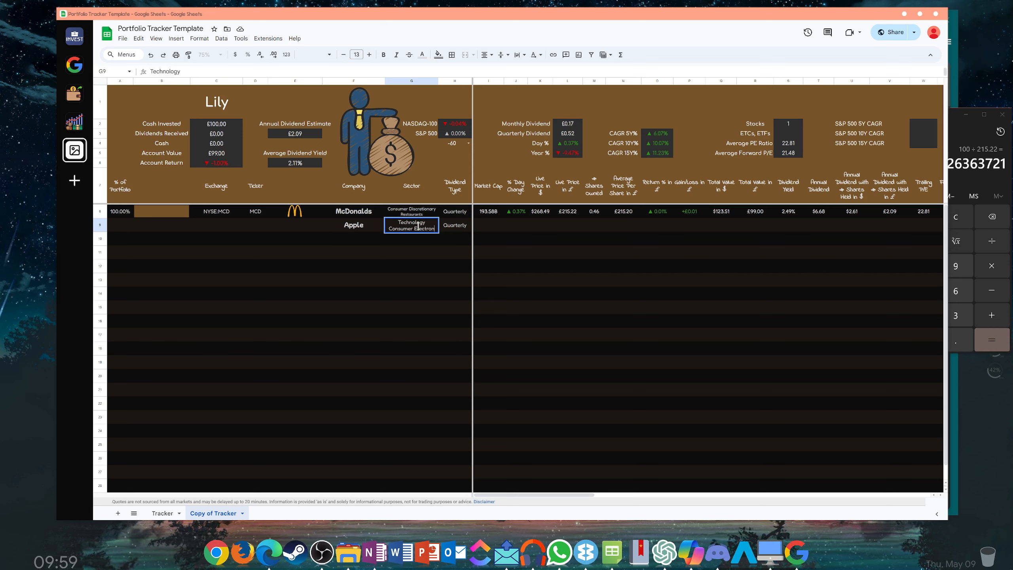
pyautogui.write('ics')
pyautogui.hotkey('shift', 'Home')
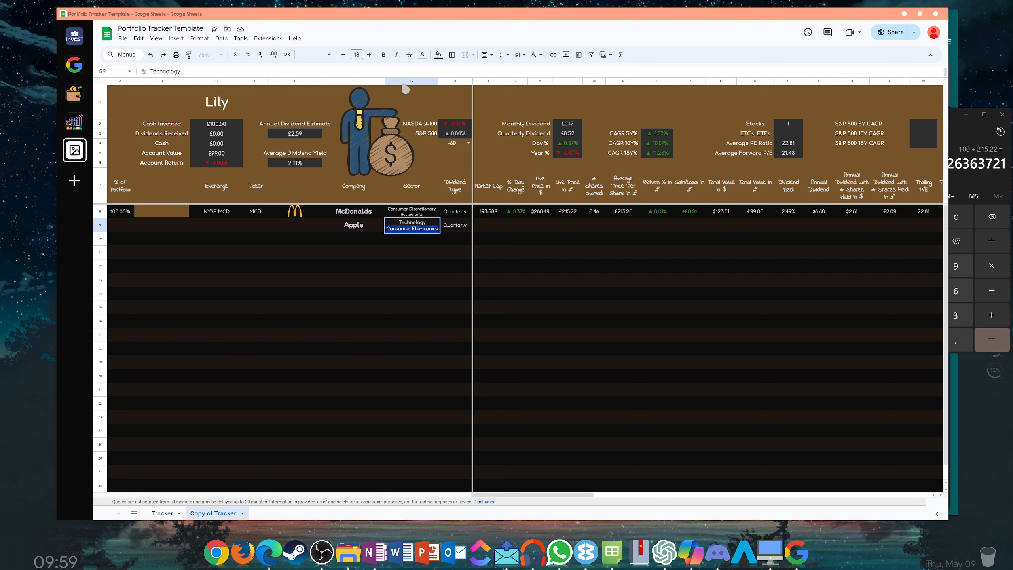
pyautogui.click(343, 54)
pyautogui.click(344, 55)
pyautogui.click(358, 237)
# - Enter AAPL as Apple's ticker in D9 and NASDAQ:AAPL as its exchange in C9
pyautogui.doubleClick(293, 226)
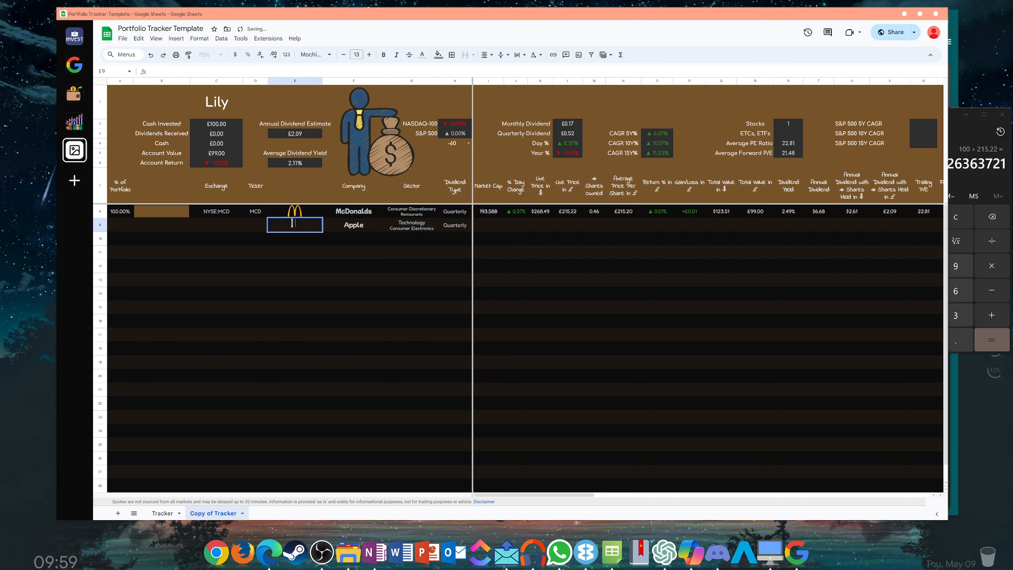
pyautogui.doubleClick(253, 228)
pyautogui.write('a')
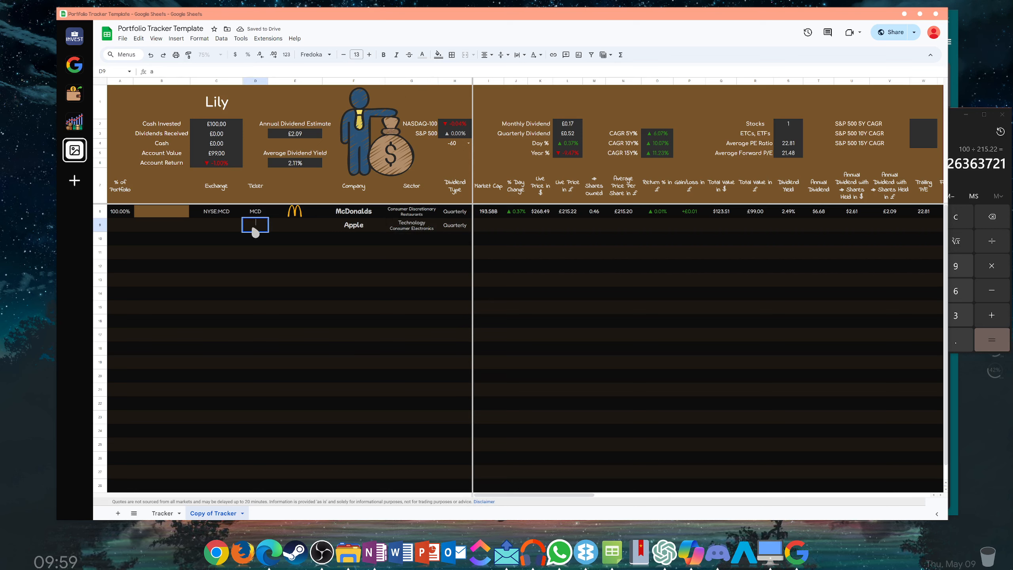
pyautogui.write('apl')
pyautogui.press('Return')
pyautogui.doubleClick(226, 227)
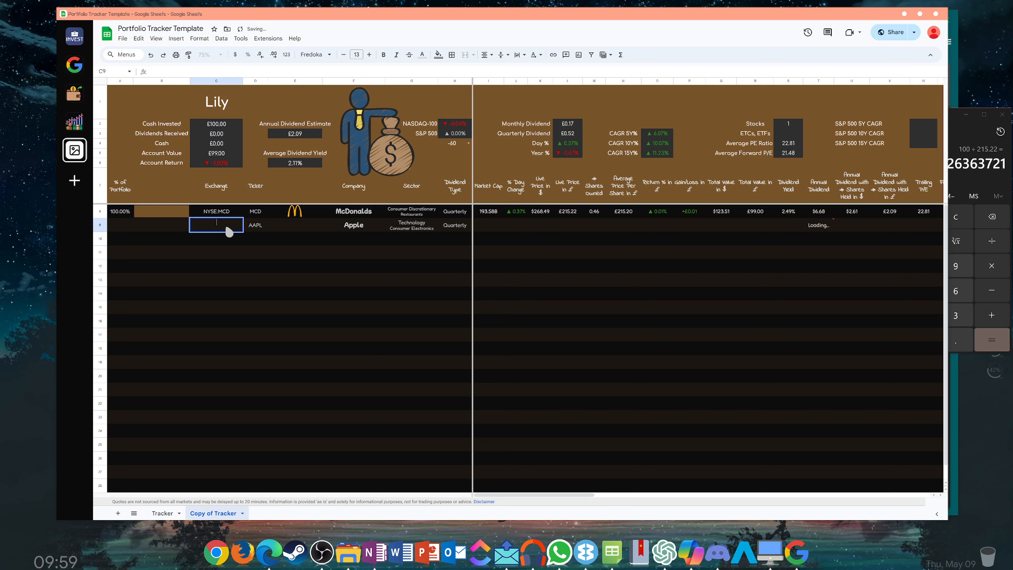
pyautogui.write('NASDAQ:AAPL')
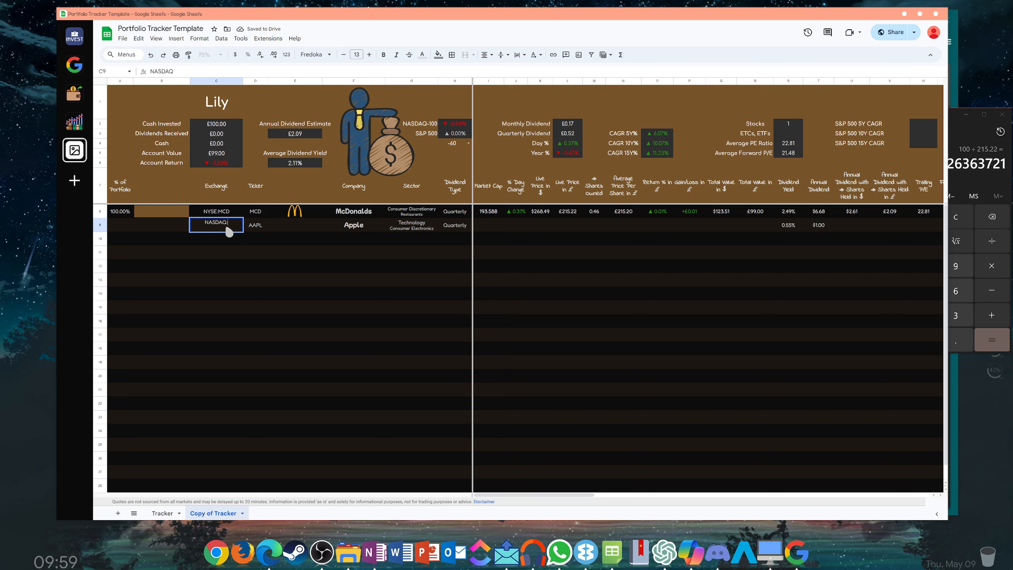
pyautogui.press('Return')
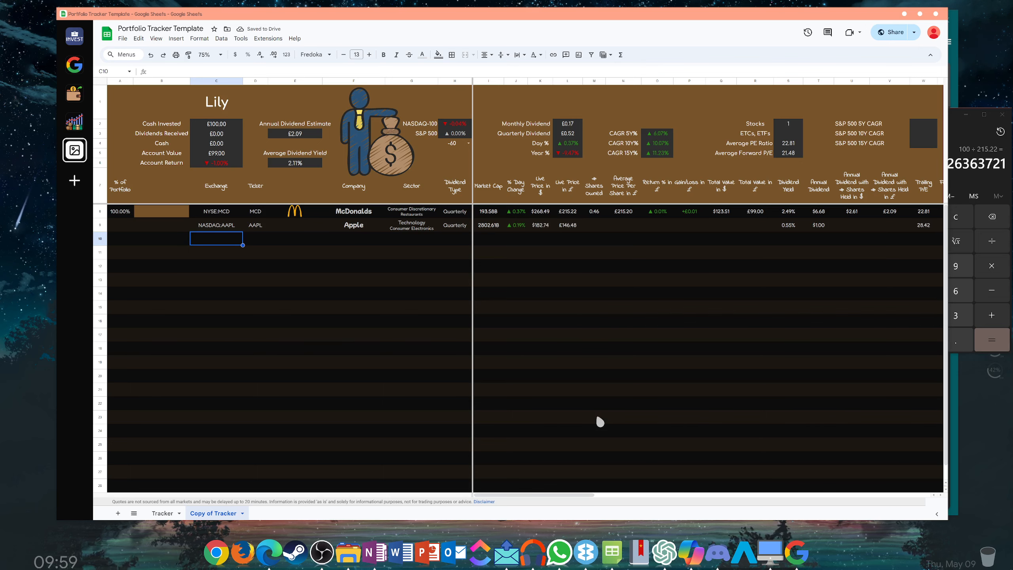
# - Switch to the browser, search Google Images for the AAPL logo, and copy the image address of FinTok's white Apple logo
pyautogui.click(586, 552)
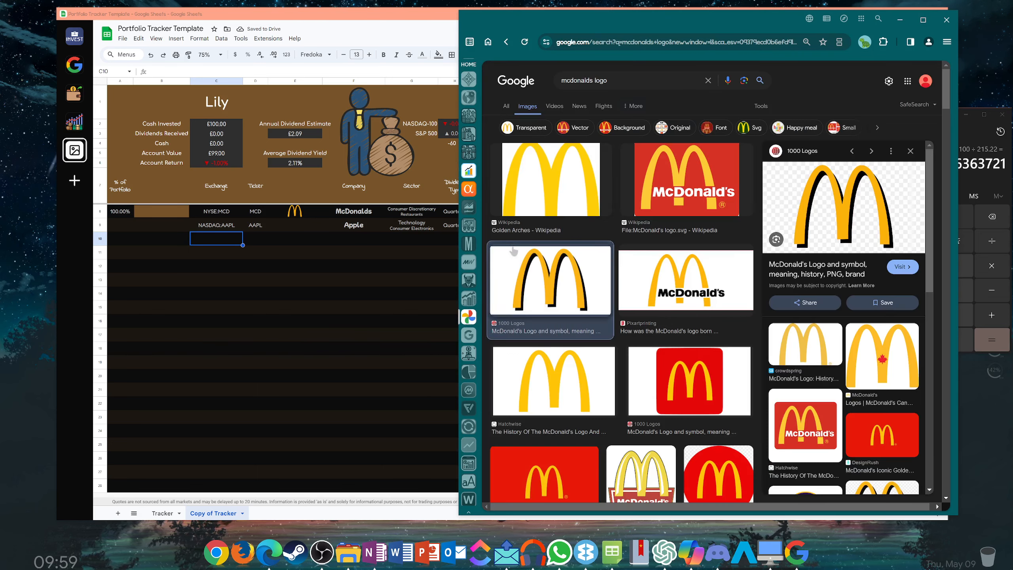
pyautogui.click(468, 317)
pyautogui.doubleClick(569, 81)
pyautogui.write('AAPL')
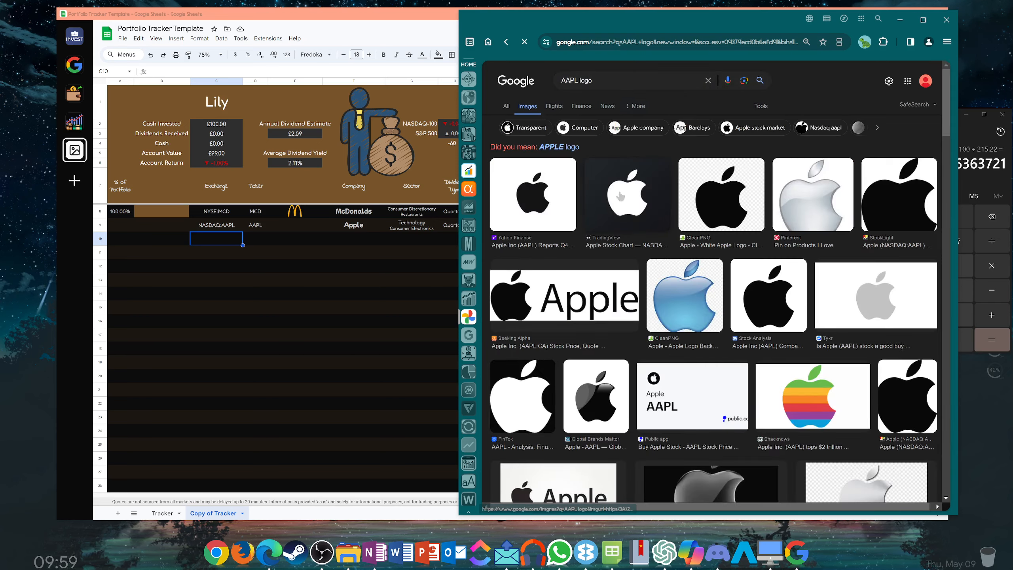
pyautogui.click(523, 393)
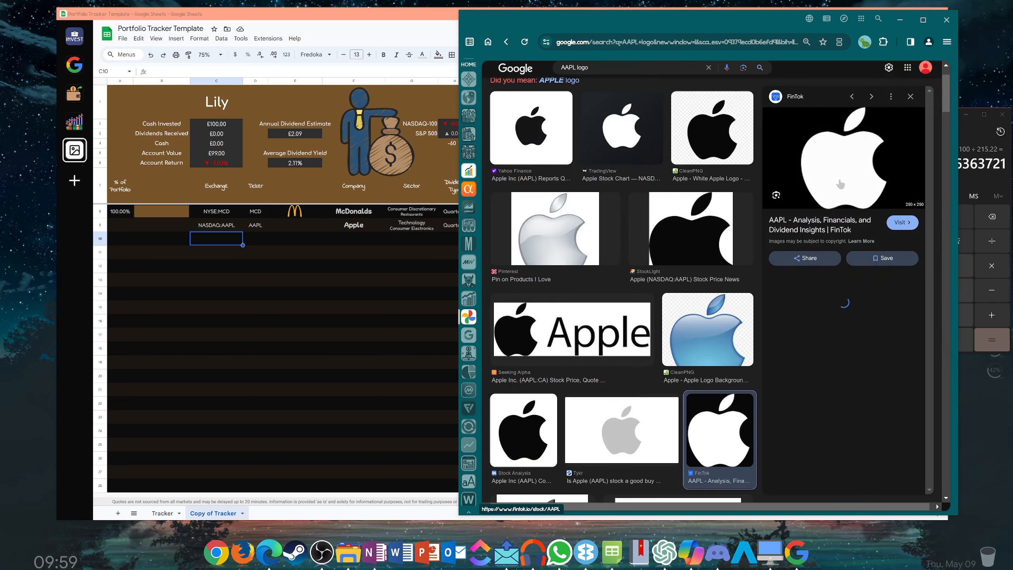
pyautogui.rightClick(838, 169)
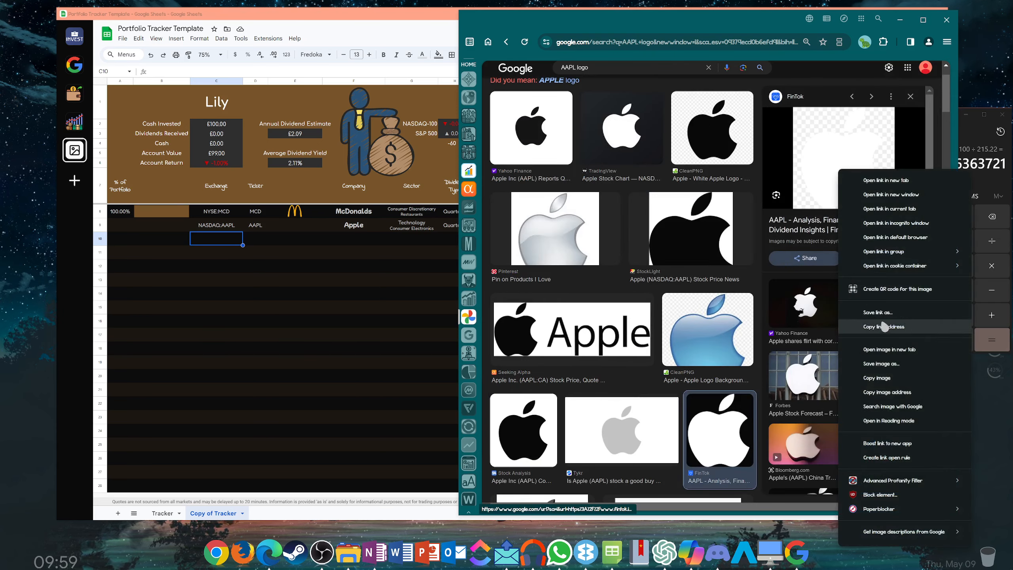
pyautogui.click(895, 392)
# - Insert the Apple logo as an in-cell image in E9 using the copied image address
pyautogui.click(303, 225)
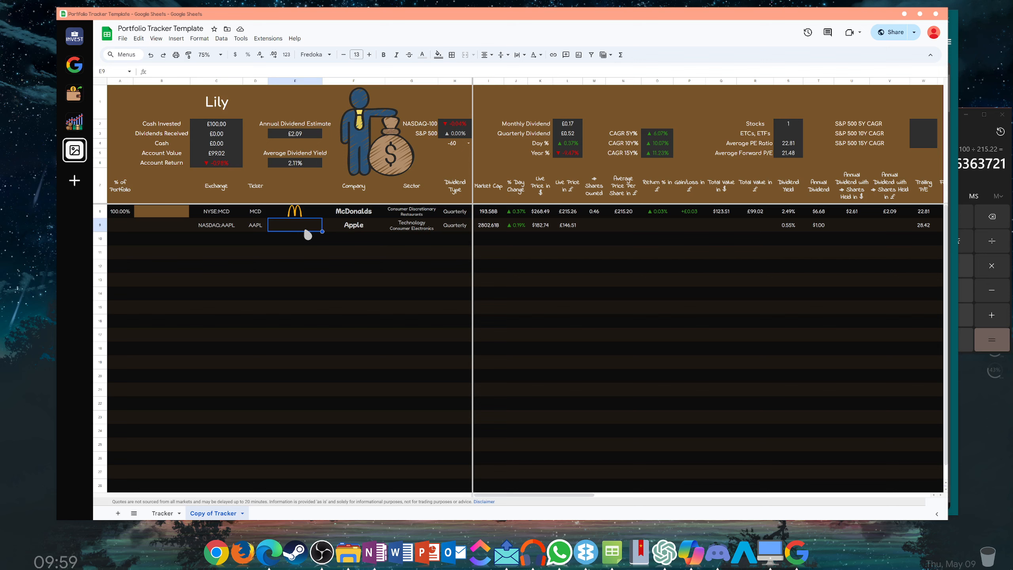
pyautogui.click(176, 39)
pyautogui.moveTo(208, 137)
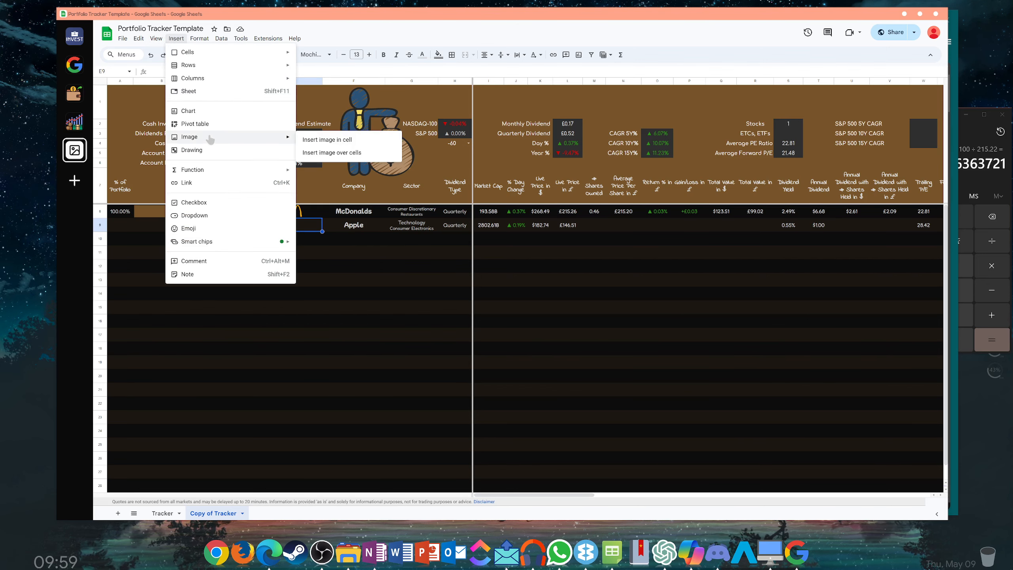
pyautogui.click(351, 139)
pyautogui.click(261, 98)
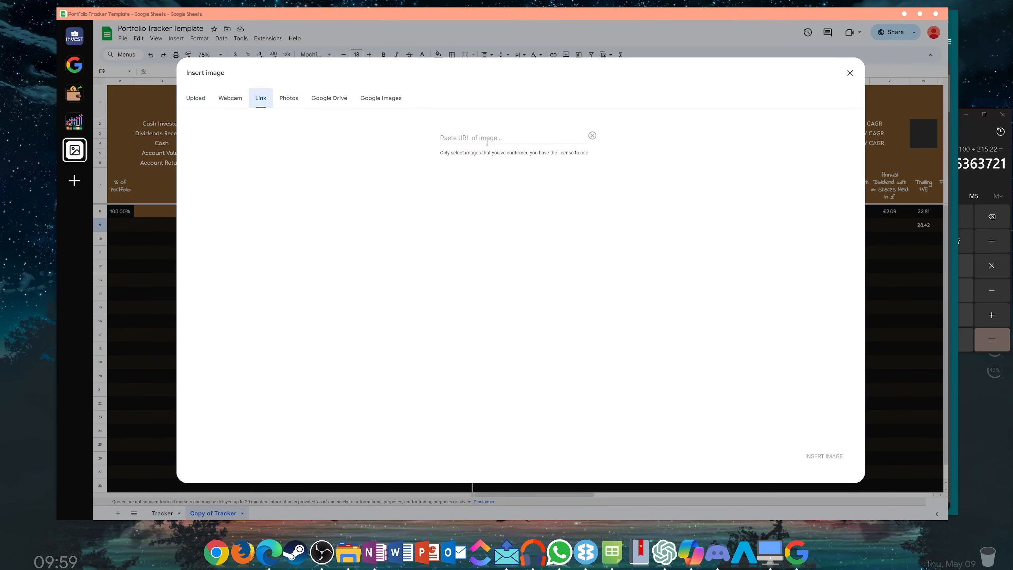
pyautogui.rightClick(487, 138)
pyautogui.click(507, 165)
pyautogui.click(824, 457)
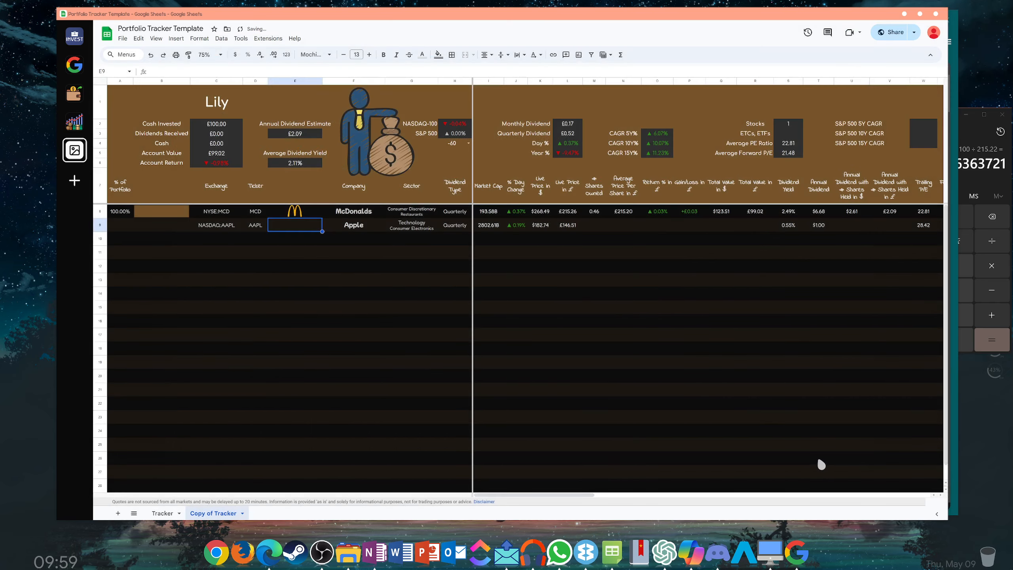
pyautogui.click(355, 241)
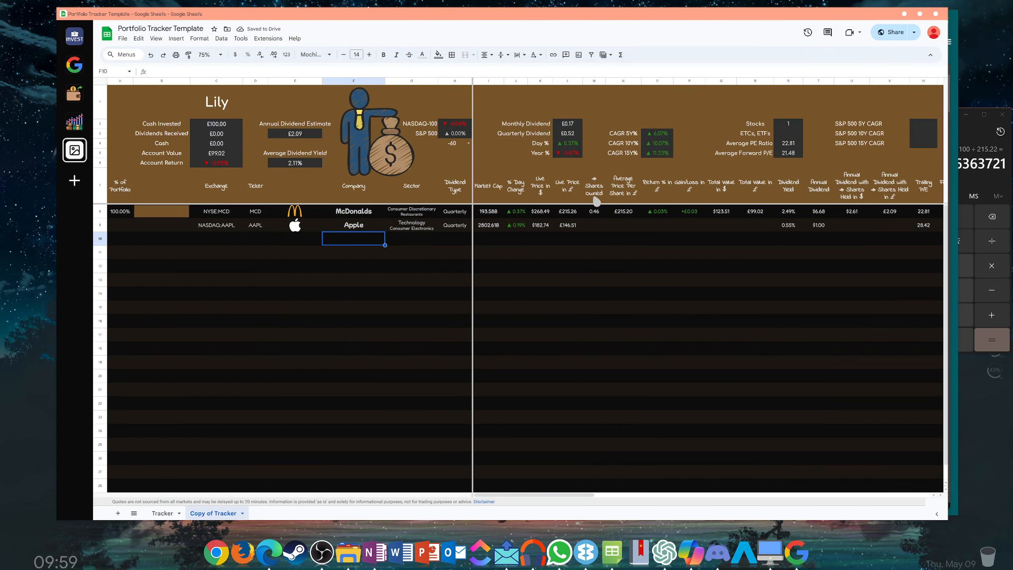
# - Clear the calculator and look up the AAPL stock page on Stock Analysis in the browser
pyautogui.click(965, 217)
pyautogui.click(955, 217)
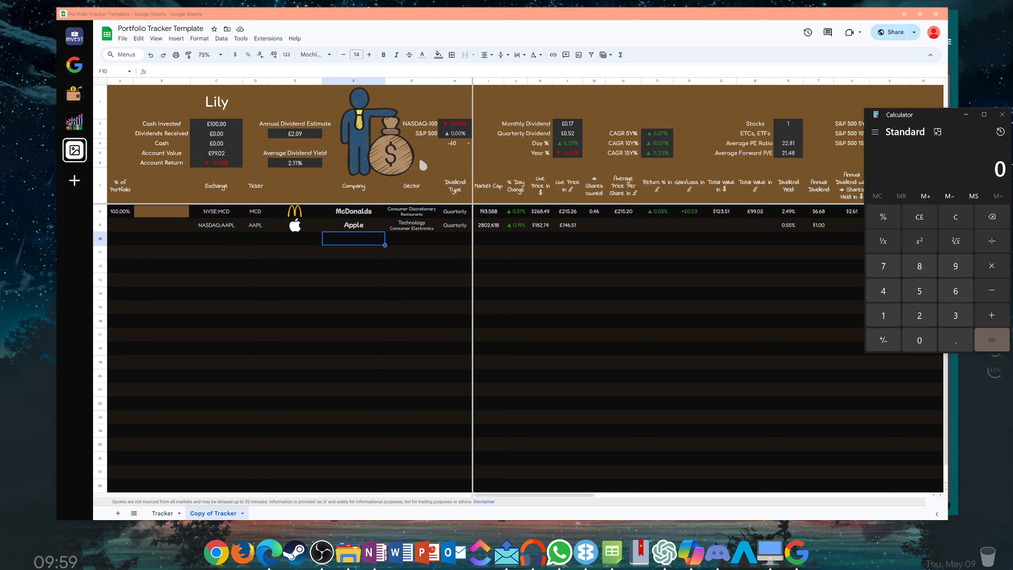
pyautogui.click(585, 552)
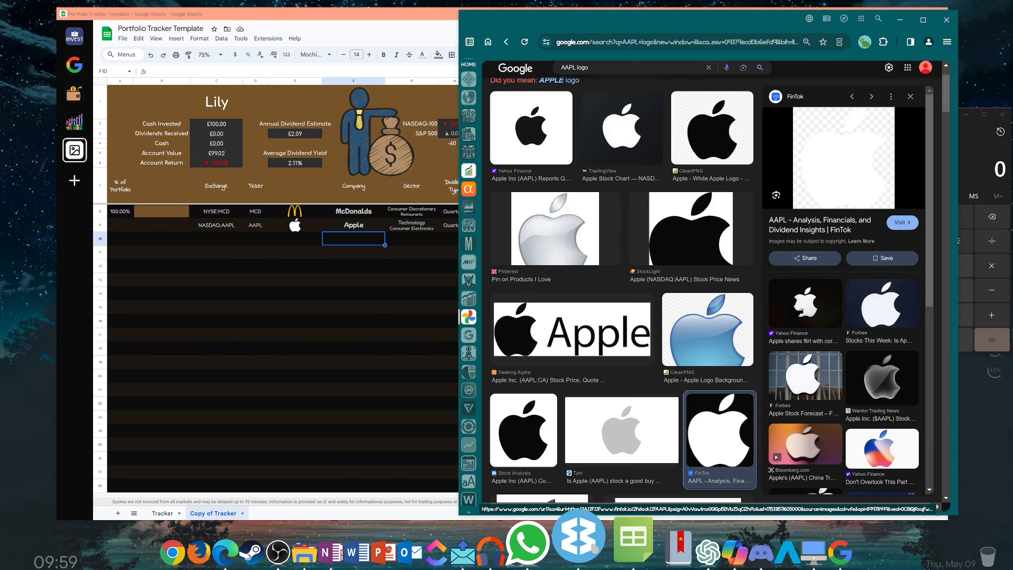
pyautogui.click(468, 171)
pyautogui.click(643, 76)
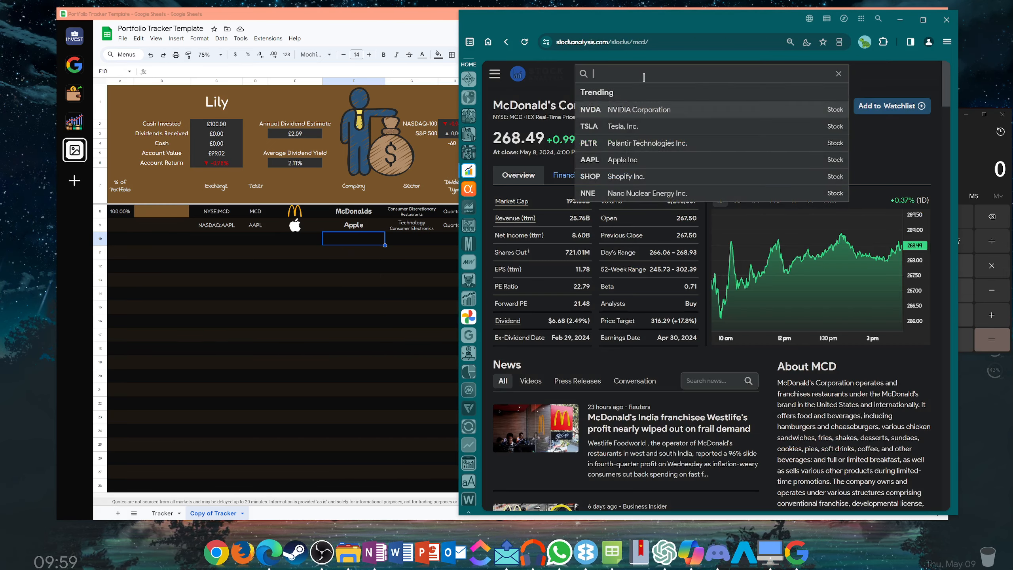
pyautogui.write('AAP')
pyautogui.press('Return')
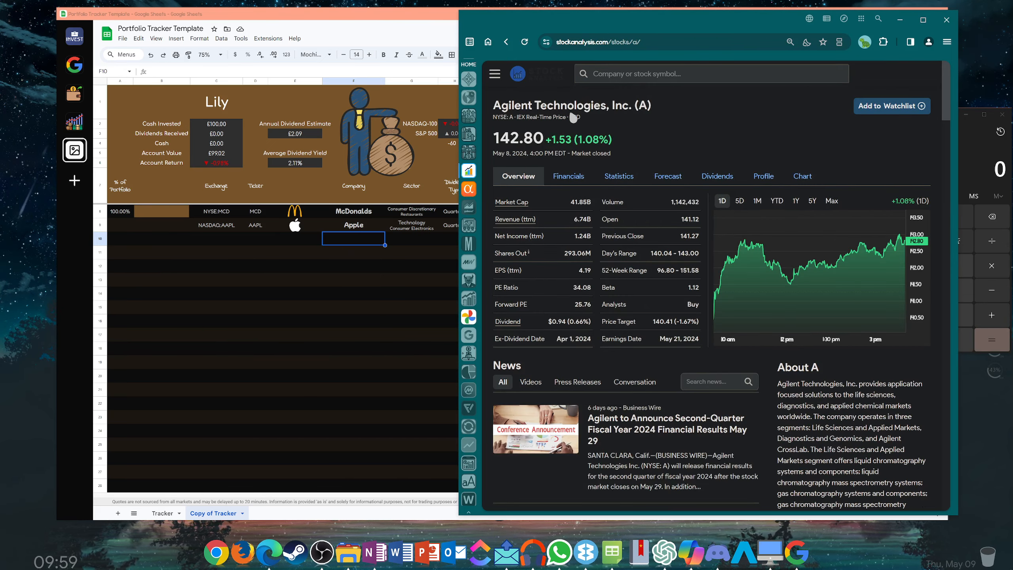
pyautogui.click(642, 80)
pyautogui.write('AAPL')
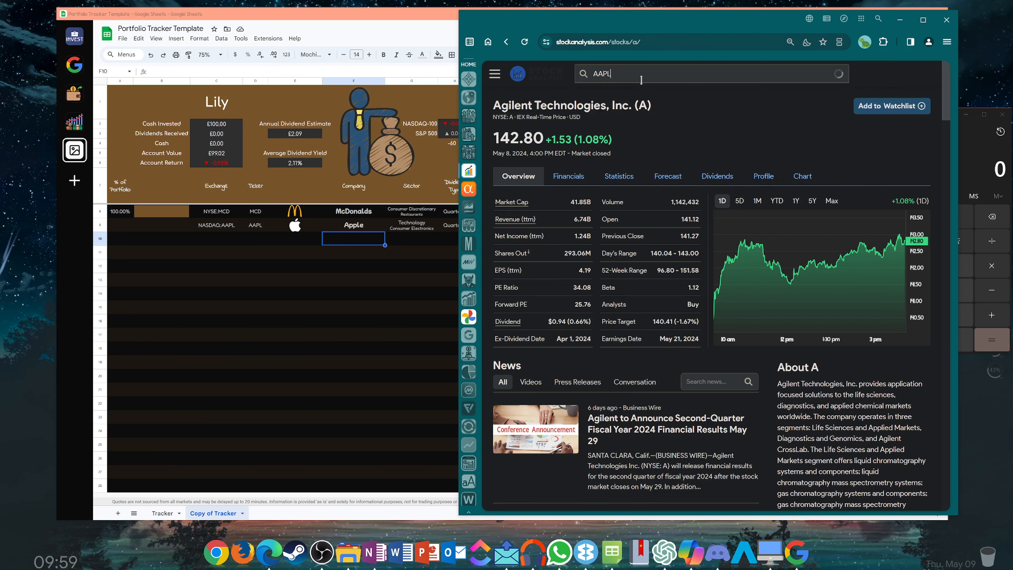
pyautogui.press('Return')
# - Divide 100 by 146.51 in the calculator to work out the number of Apple shares
pyautogui.click(967, 218)
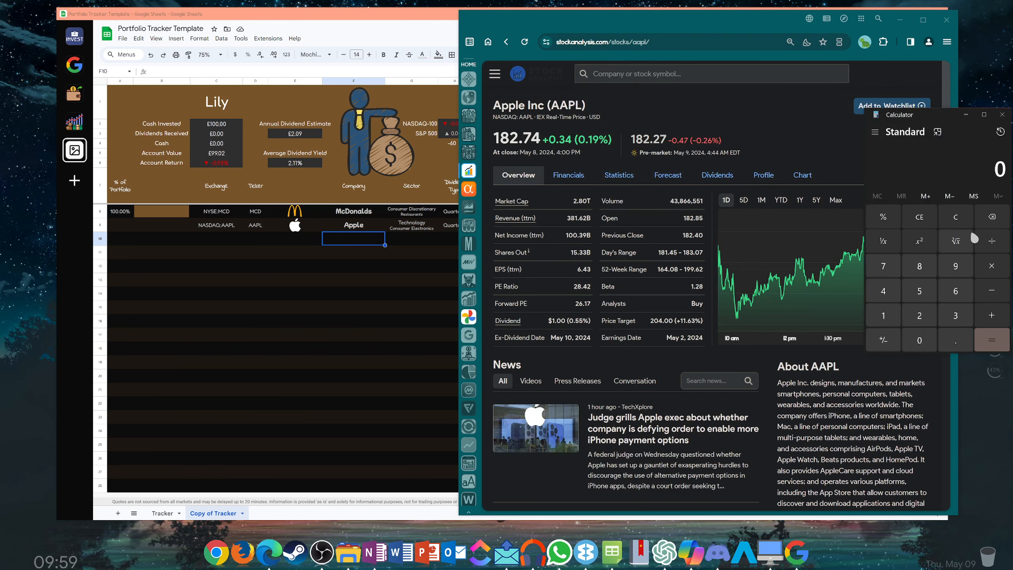
pyautogui.click(884, 316)
pyautogui.click(917, 340)
pyautogui.click(917, 339)
pyautogui.click(992, 240)
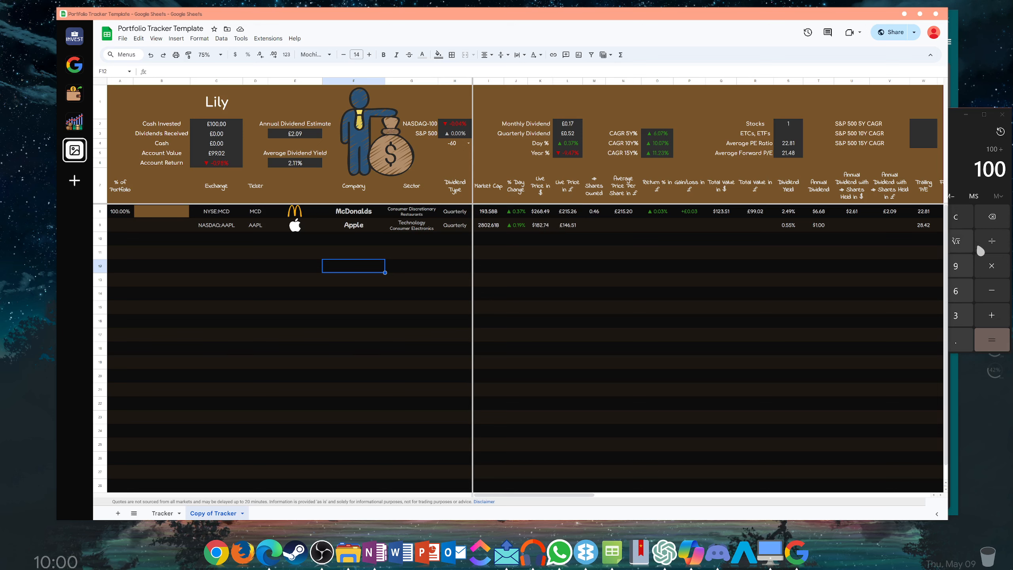
pyautogui.click(961, 133)
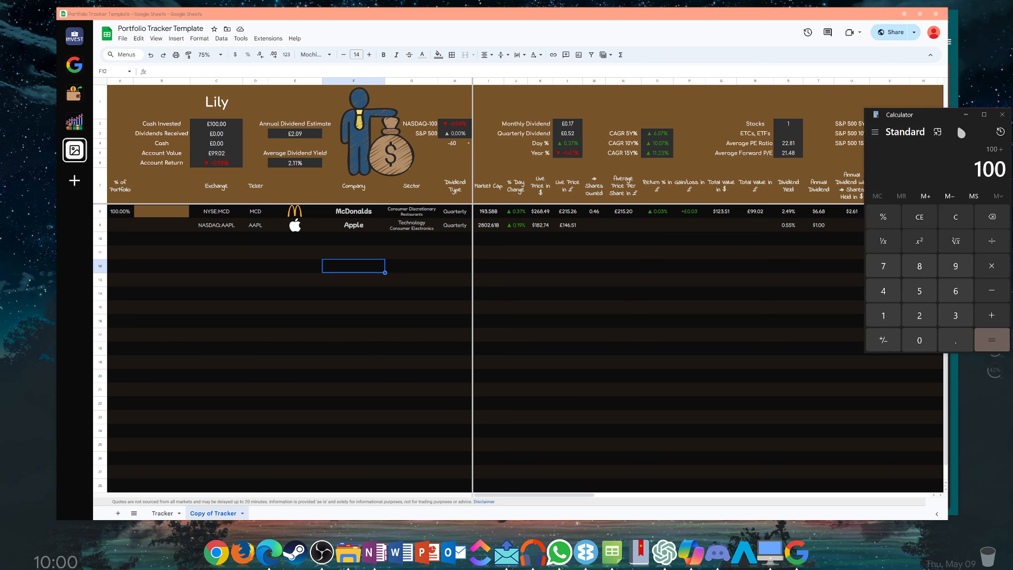
pyautogui.click(884, 315)
pyautogui.click(883, 291)
pyautogui.click(955, 291)
pyautogui.click(956, 340)
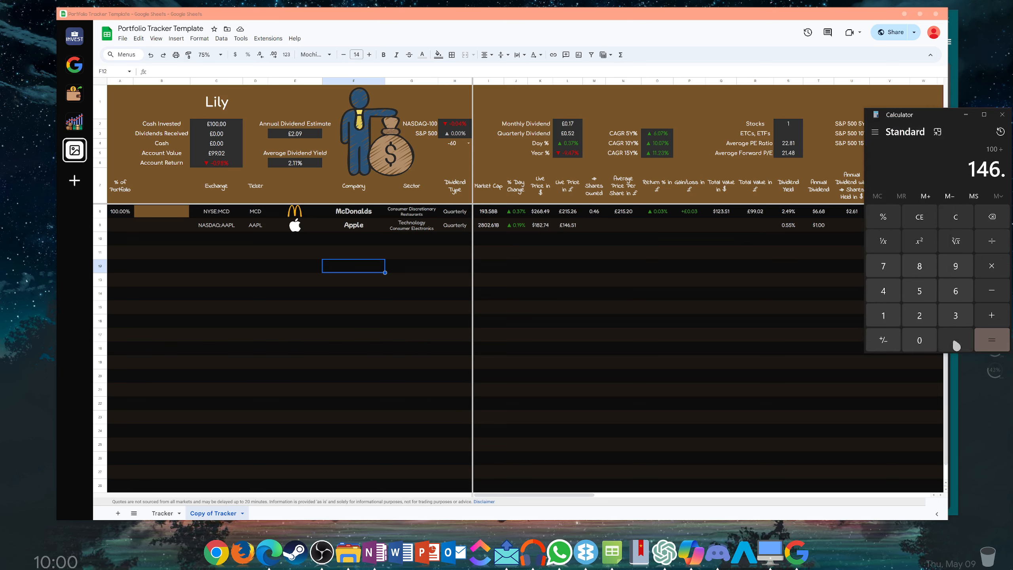
pyautogui.click(917, 293)
pyautogui.click(884, 315)
pyautogui.click(992, 340)
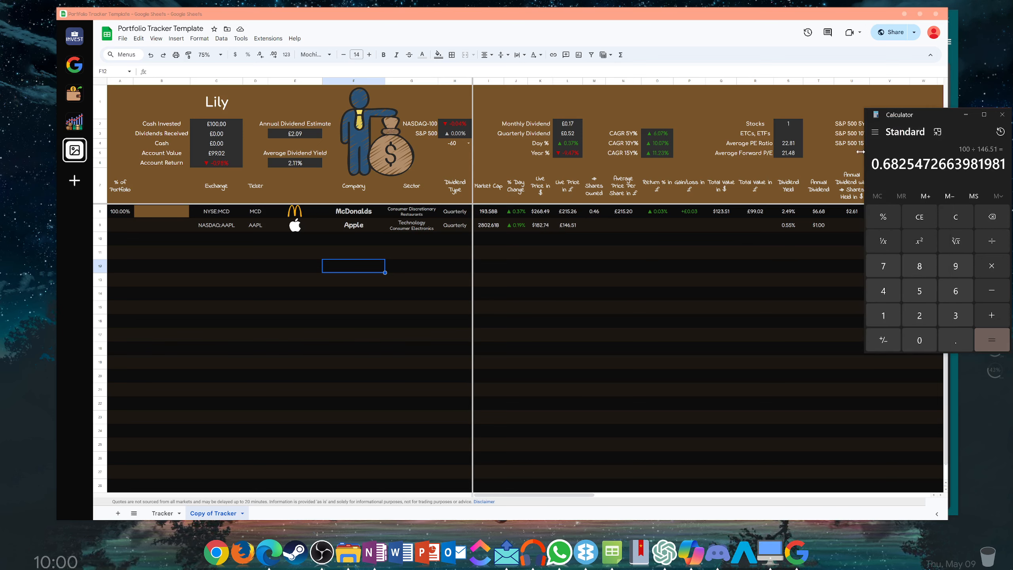
# - Copy 0.68 from the calculator result and enter it as Apple's shares owned in M9
pyautogui.rightClick(885, 165)
pyautogui.click(905, 170)
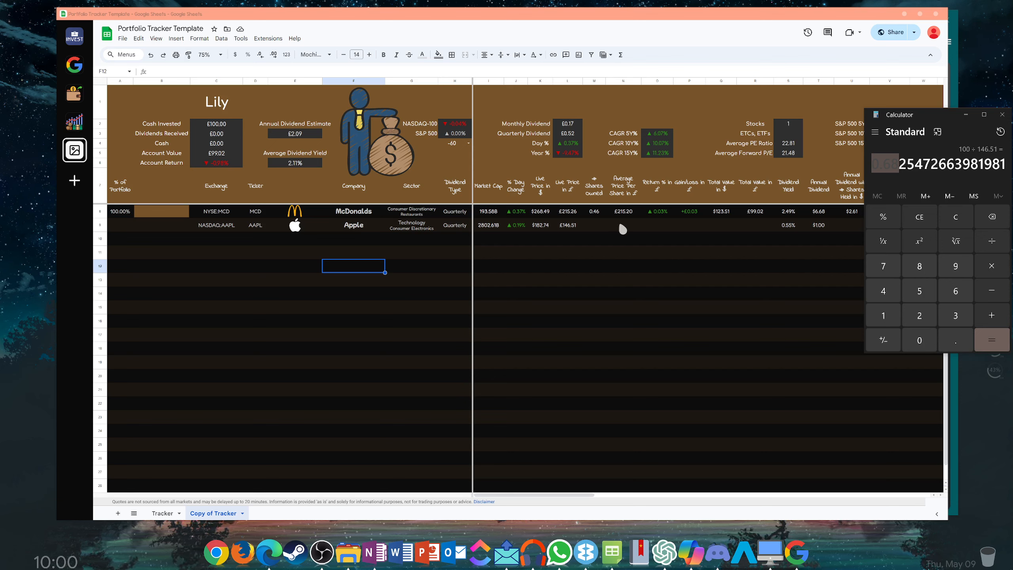
pyautogui.click(595, 222)
pyautogui.rightClick(594, 222)
pyautogui.click(611, 248)
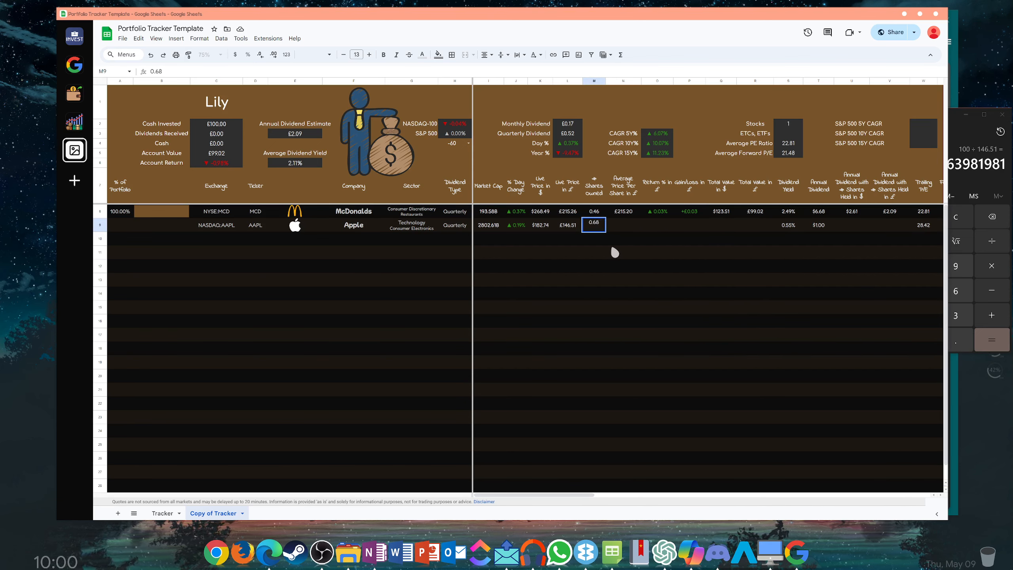
pyautogui.press('Return')
# - Copy 146.51 from Apple's live price in £ and enter it as Apple's average price per share in N9
pyautogui.doubleClick(568, 226)
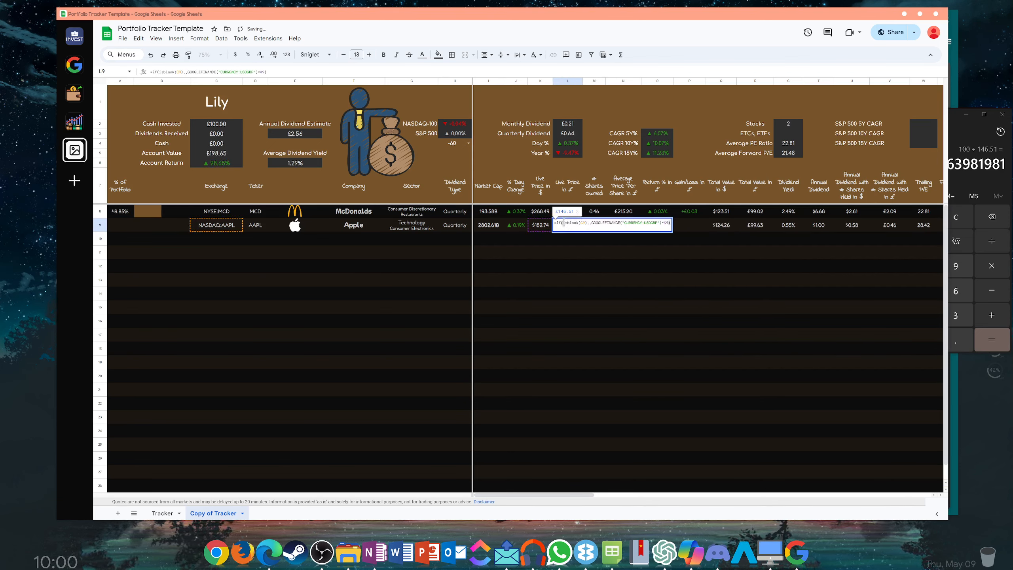
pyautogui.moveTo(560, 213); pyautogui.dragTo(581, 221)
pyautogui.hotkey('ctrl', 'c')
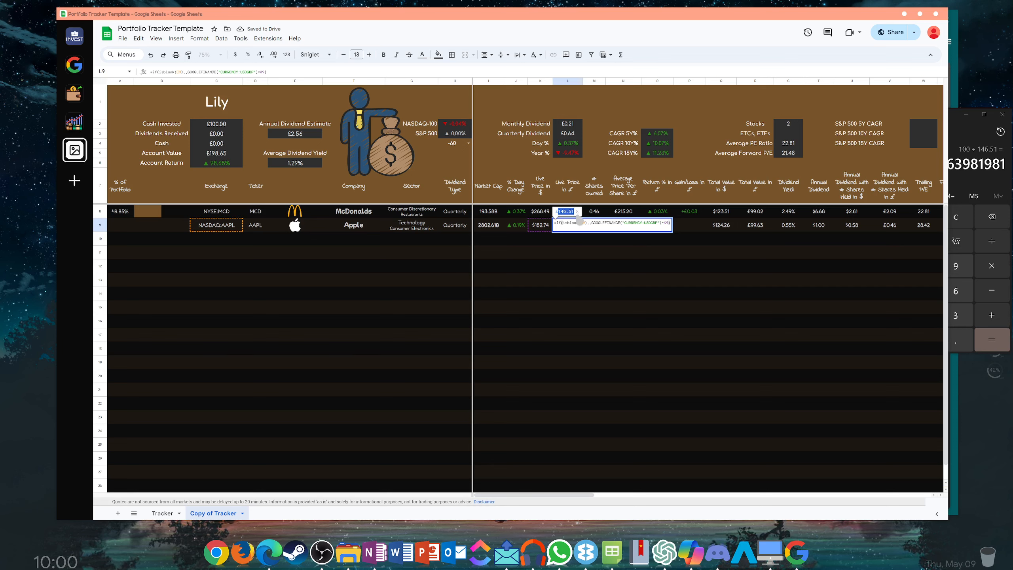
pyautogui.click(602, 275)
pyautogui.doubleClick(619, 227)
pyautogui.hotkey('ctrl', 'v')
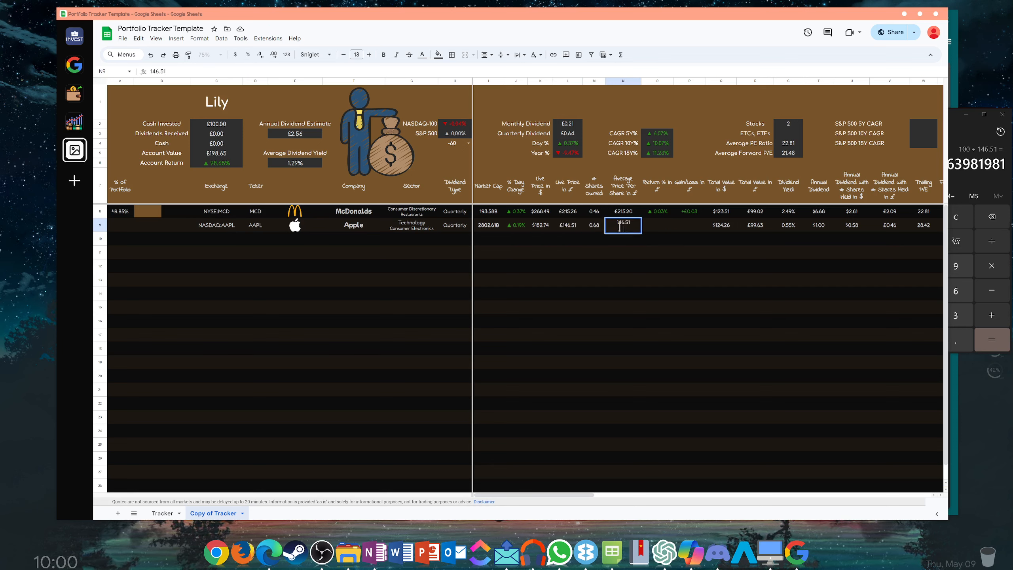
pyautogui.press('Return')
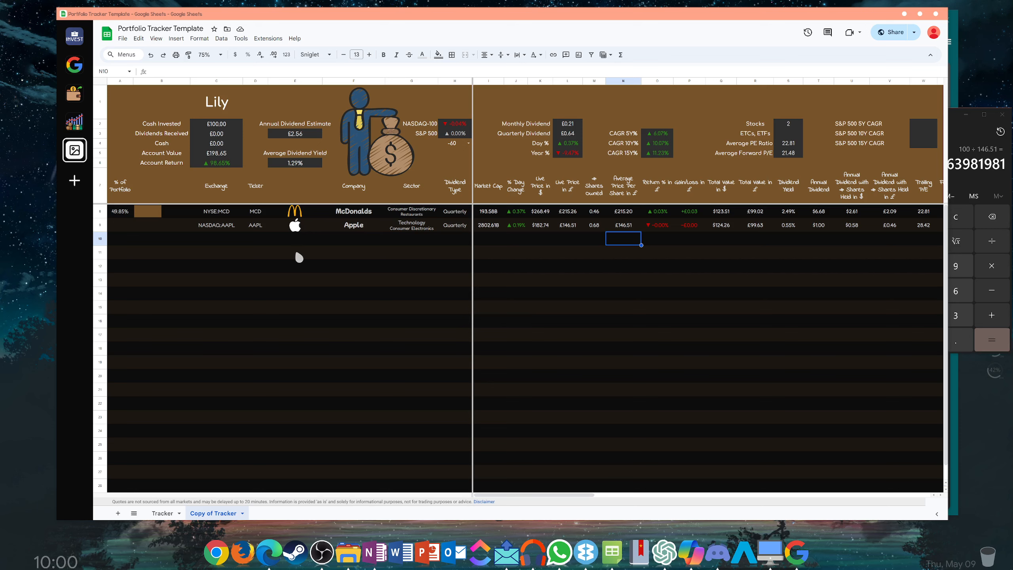
# - Extend the % of Portfolio formula and its bar sparkline from McDonald's row, A8:B8, down to Apple's row 9
pyautogui.click(158, 218)
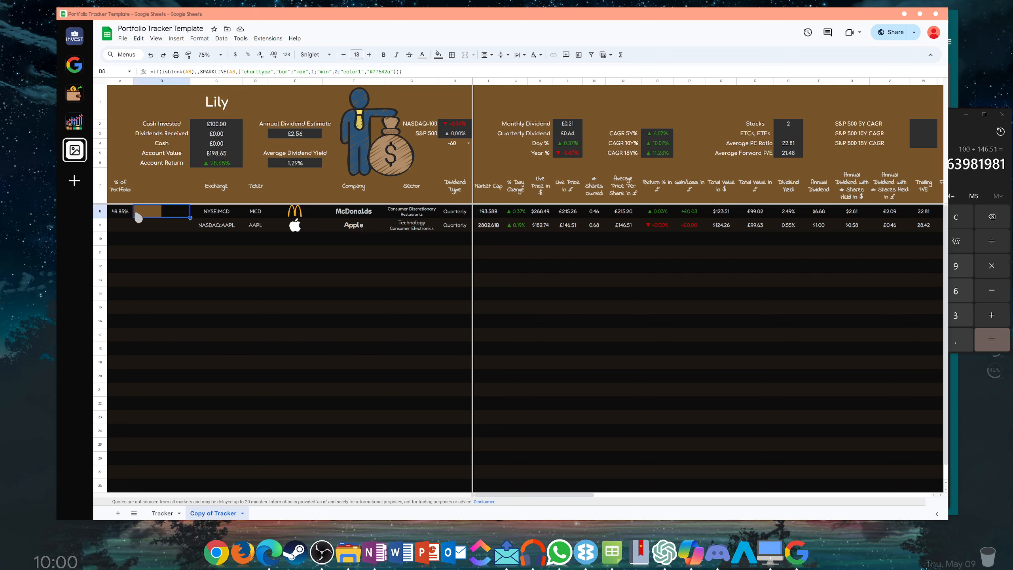
pyautogui.press('Left')
pyautogui.hotkey('shift', 'Right')
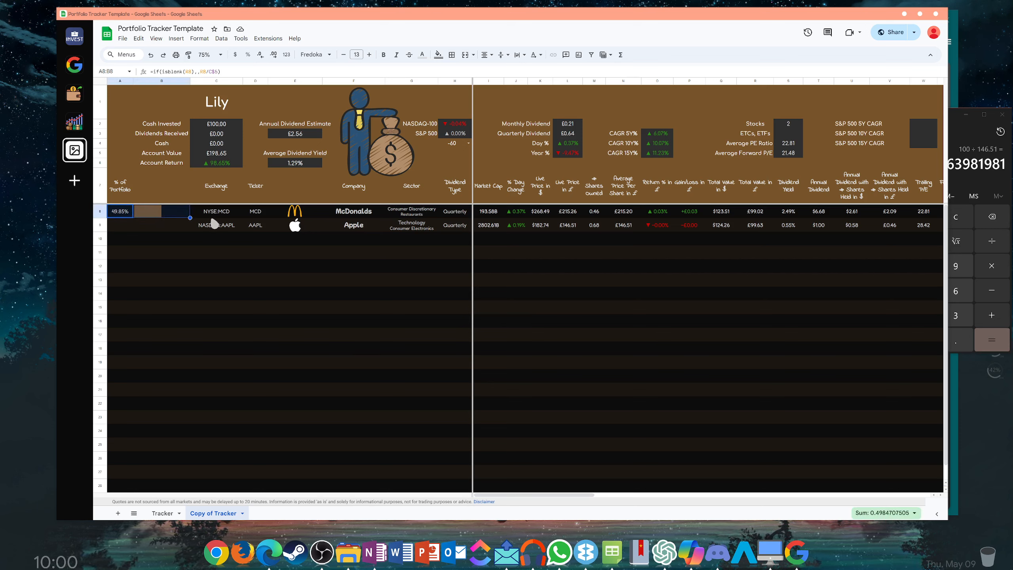
pyautogui.moveTo(189, 219); pyautogui.dragTo(190, 231)
pyautogui.click(162, 239)
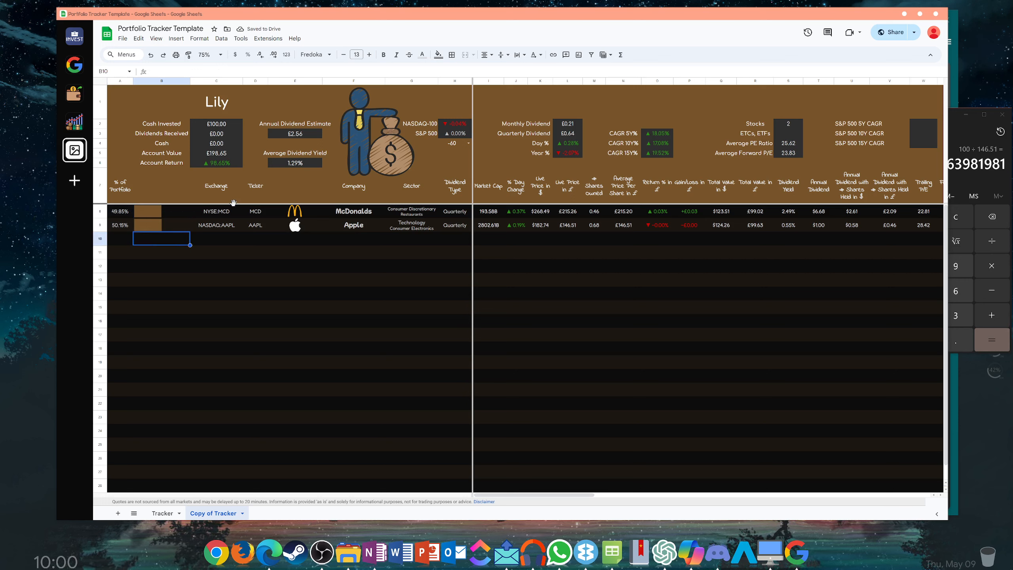
# - Set Cash Invested to £200 and check the total value in £ of both holdings in R8:R9
pyautogui.doubleClick(215, 123)
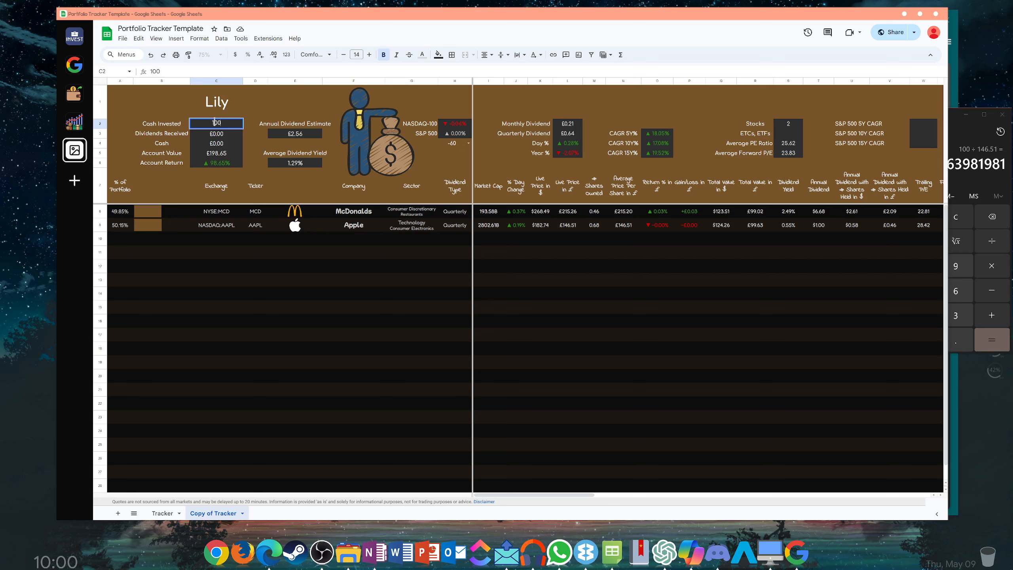
pyautogui.press('Return')
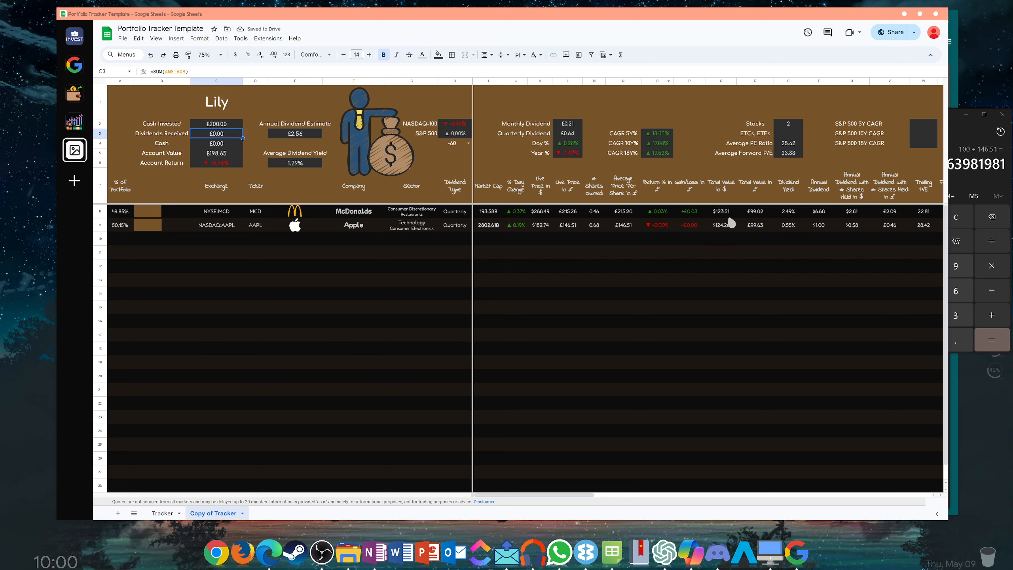
pyautogui.moveTo(755, 211); pyautogui.dragTo(760, 229)
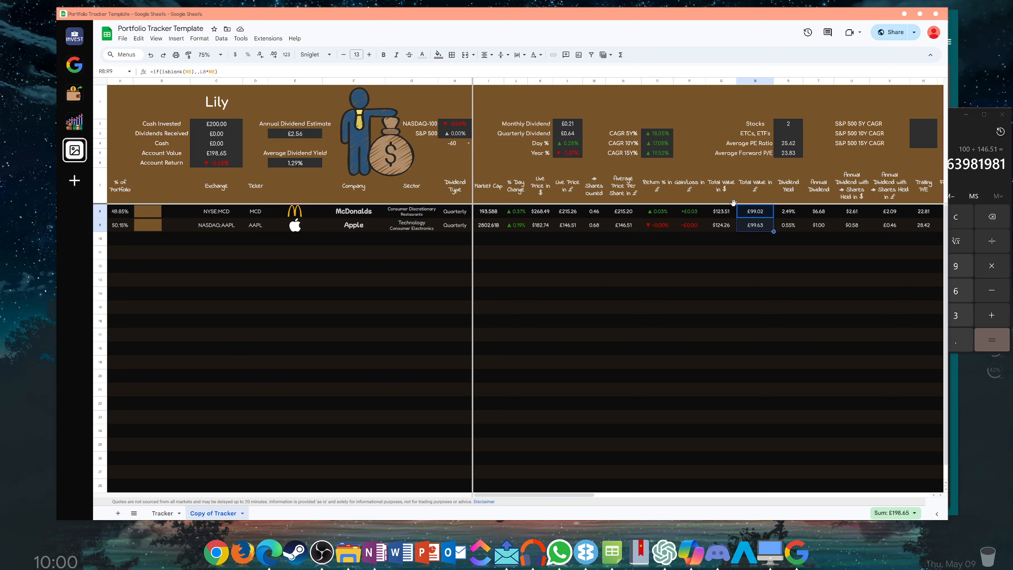
pyautogui.click(731, 239)
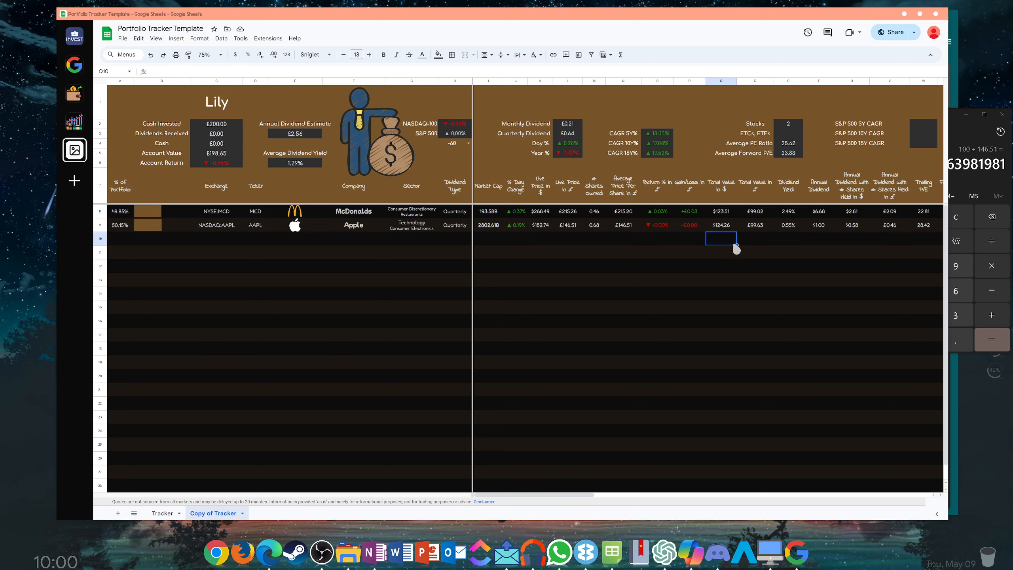
# - Inspect the formulas behind the Annual Dividend Estimate in E3 and the Average Dividend Yield in E6
pyautogui.doubleClick(305, 136)
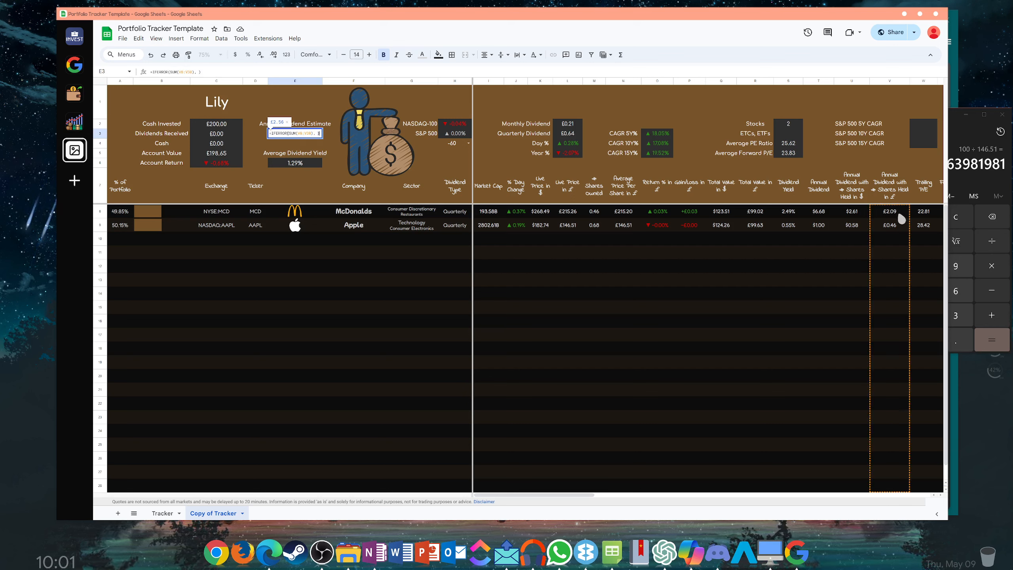
pyautogui.click(668, 280)
pyautogui.doubleClick(315, 164)
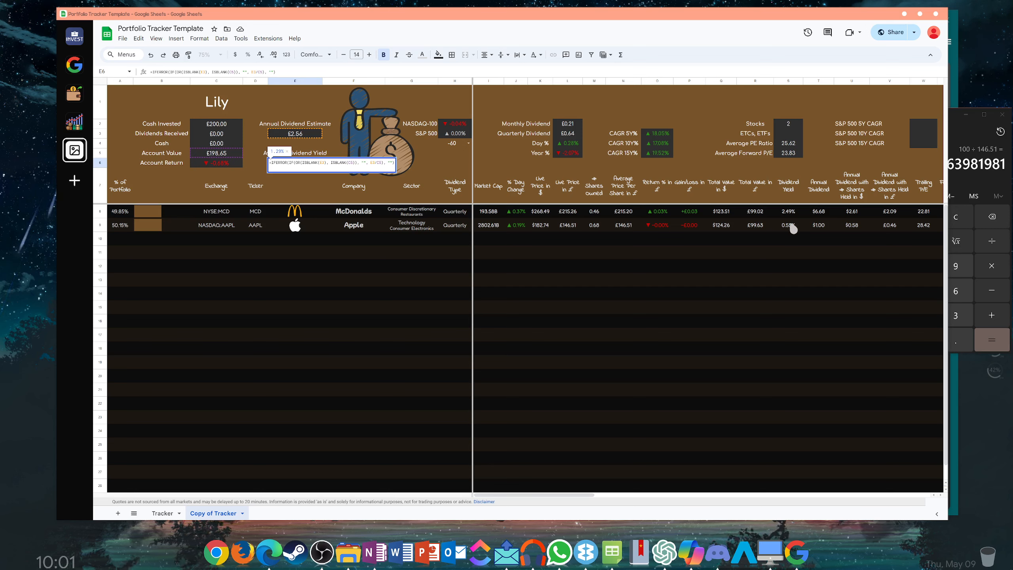
pyautogui.click(697, 254)
# - Inspect the Day % and Year % formulas in L4 and L5 and the change columns they refer to
pyautogui.click(562, 150)
pyautogui.doubleClick(563, 150)
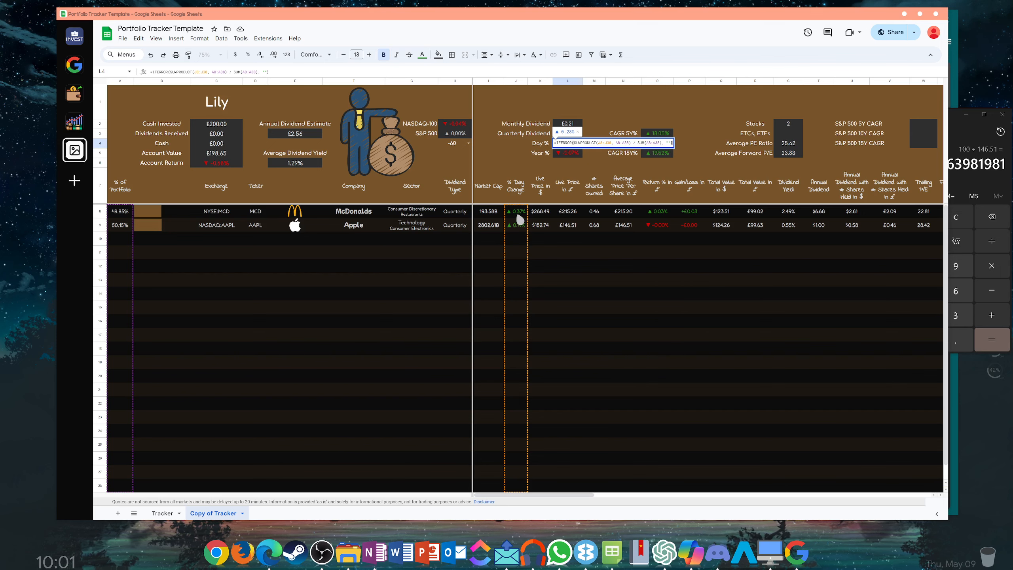
pyautogui.click(562, 249)
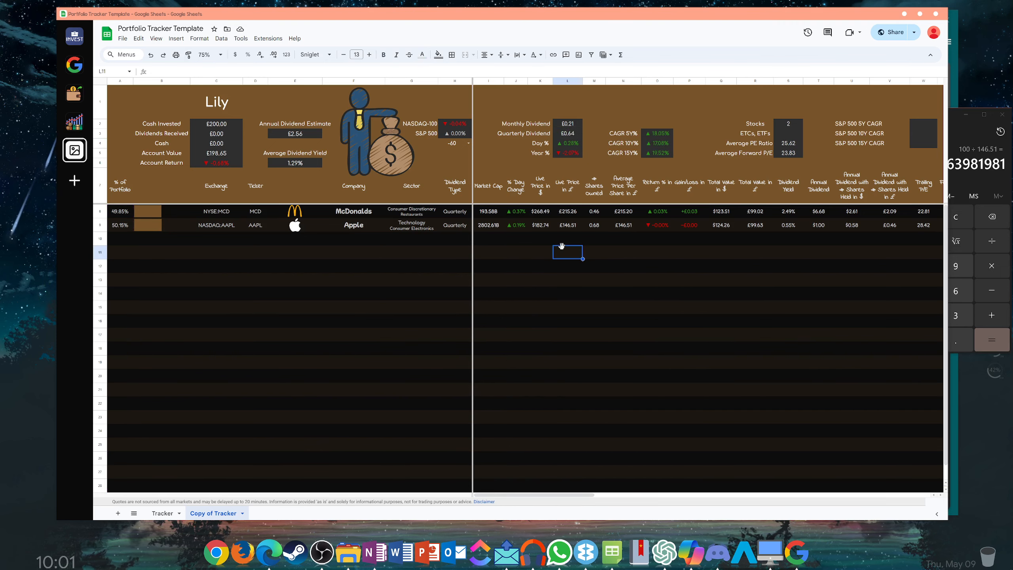
pyautogui.click(572, 160)
pyautogui.doubleClick(572, 160)
pyautogui.moveTo(563, 494); pyautogui.dragTo(685, 498)
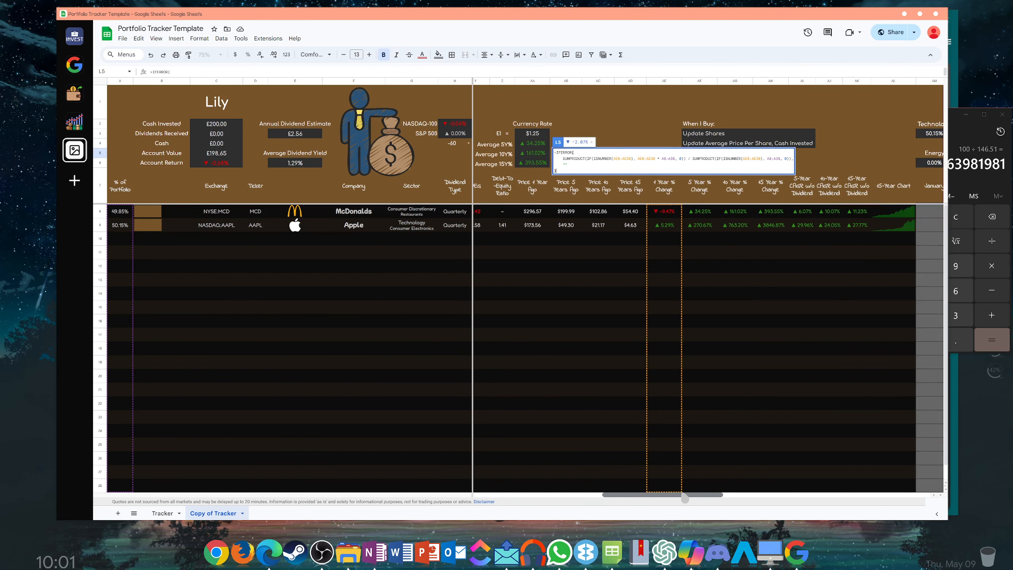
pyautogui.click(600, 244)
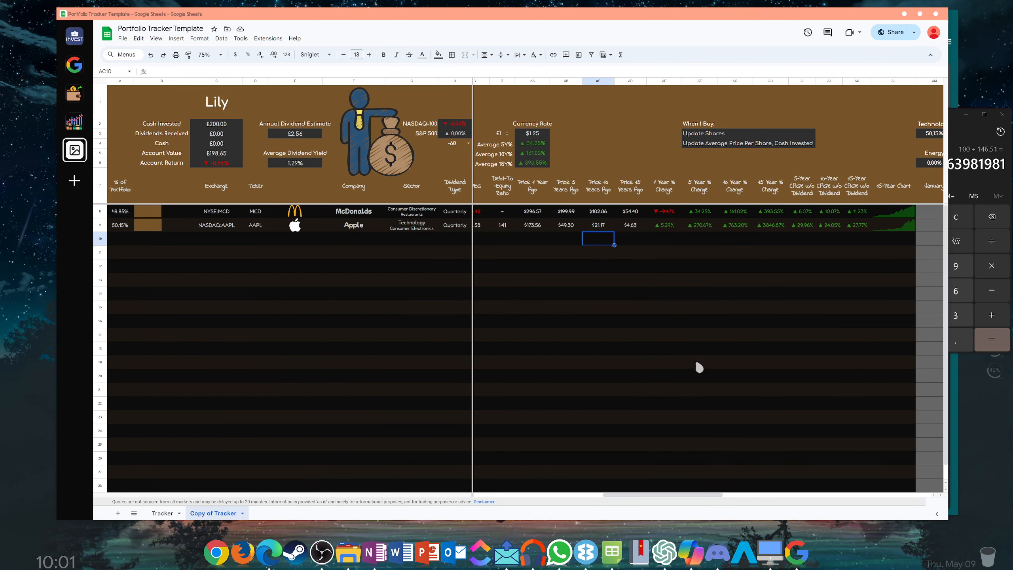
pyautogui.moveTo(691, 497); pyautogui.dragTo(562, 497)
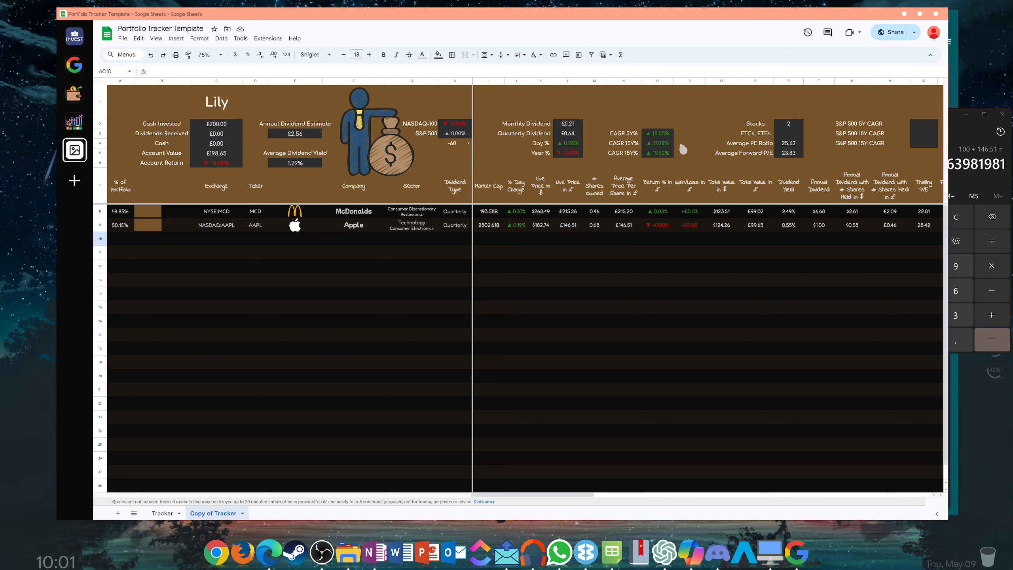
# - Inspect the Stocks count in S2 and the Average PE Ratio formula in S4 against the Trailing P/E column
pyautogui.click(792, 143)
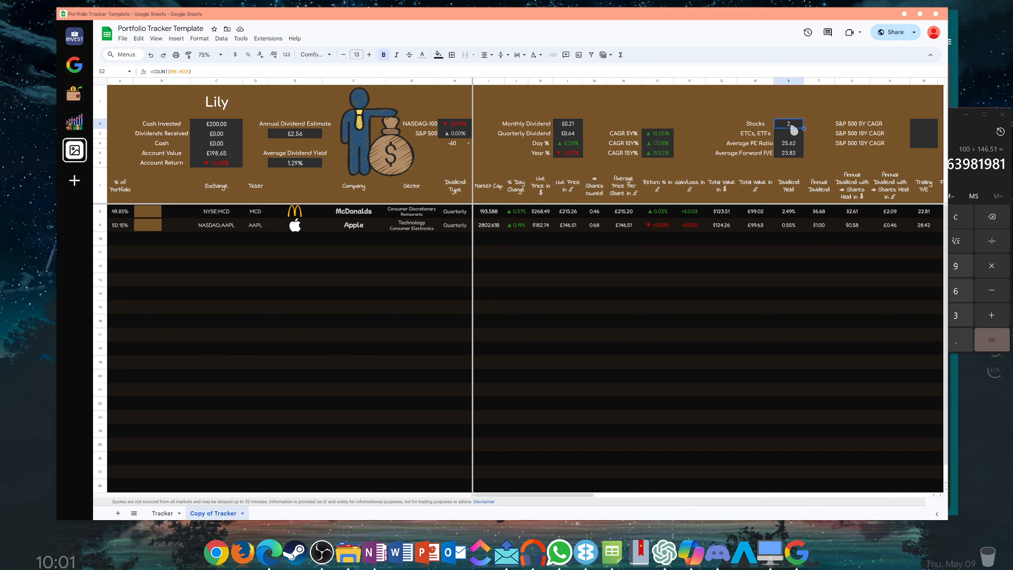
pyautogui.doubleClick(796, 149)
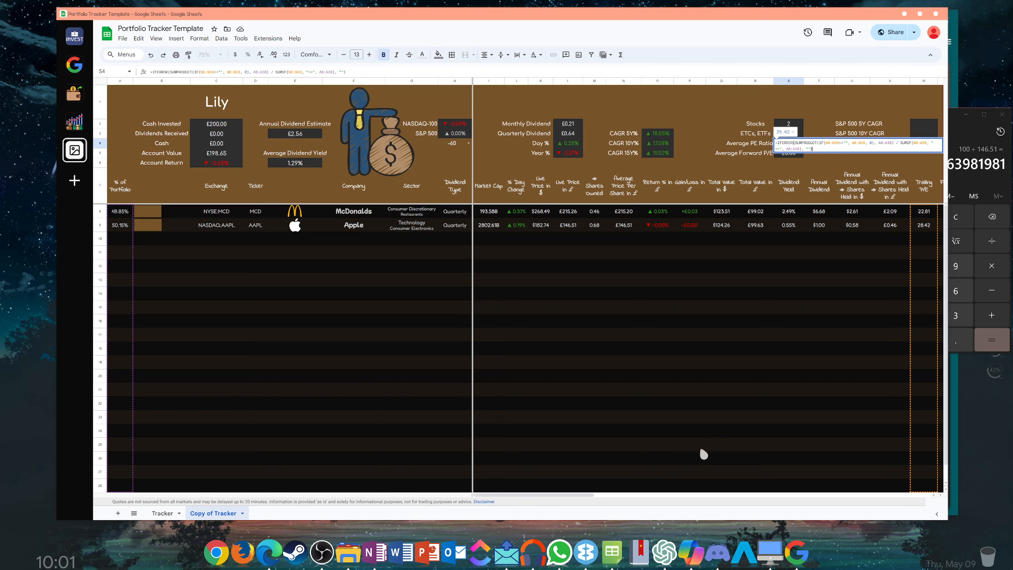
pyautogui.moveTo(593, 498); pyautogui.dragTo(646, 499)
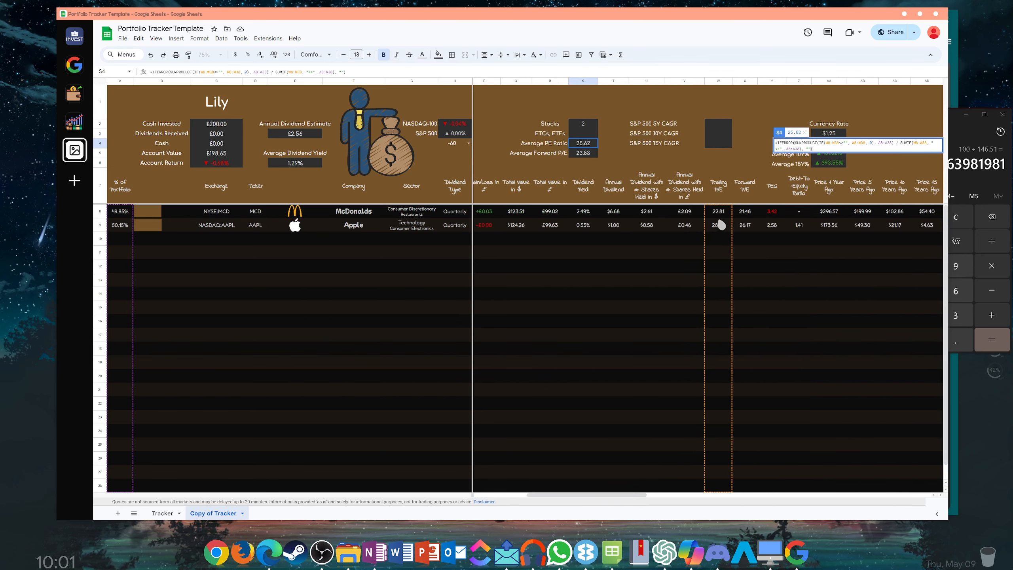
pyautogui.click(588, 153)
pyautogui.click(620, 267)
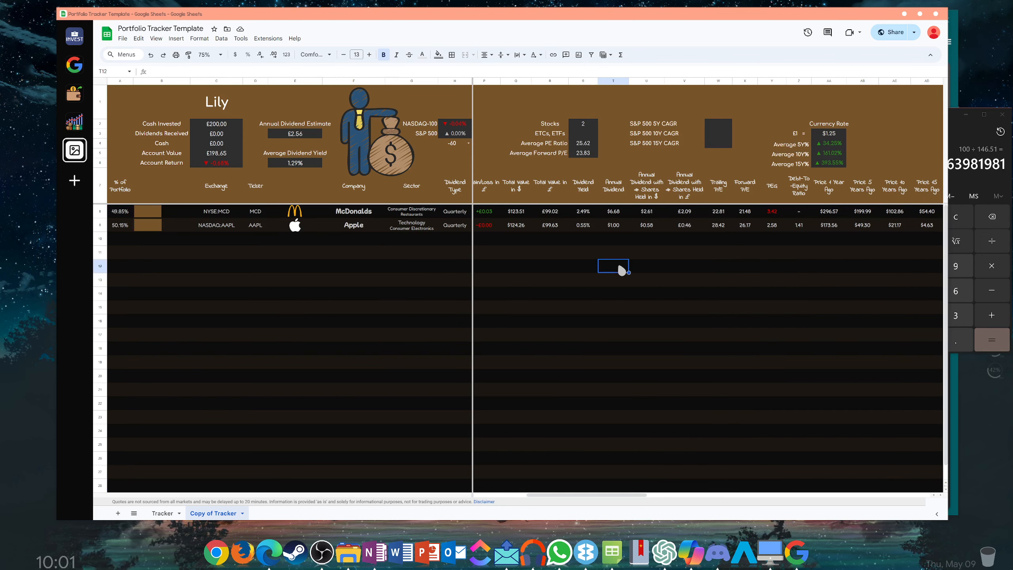
# - Examine the sector allocation cells for Technology and Consumer Discretionary
pyautogui.moveTo(570, 503); pyautogui.dragTo(737, 504)
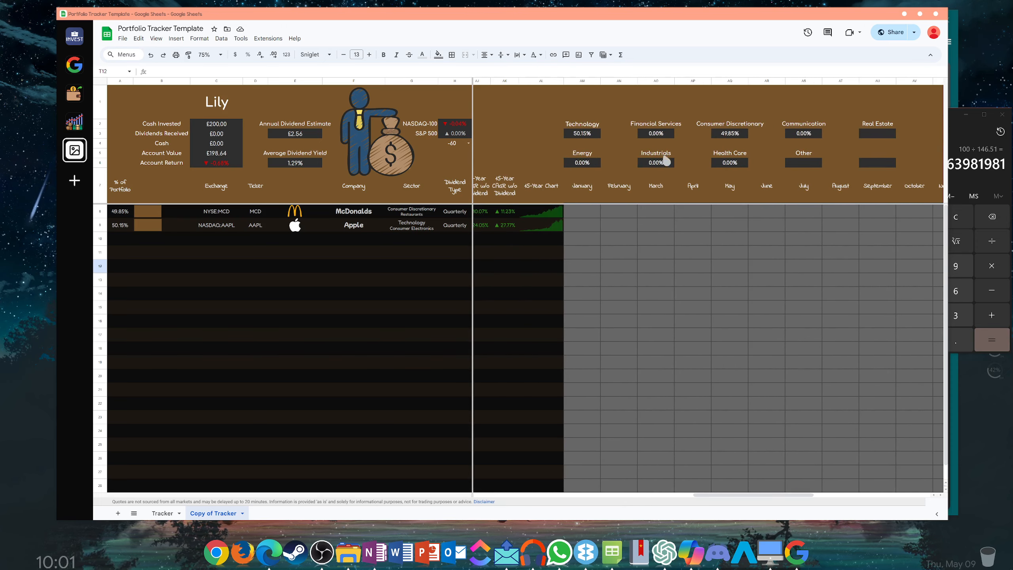
pyautogui.click(578, 135)
pyautogui.click(736, 137)
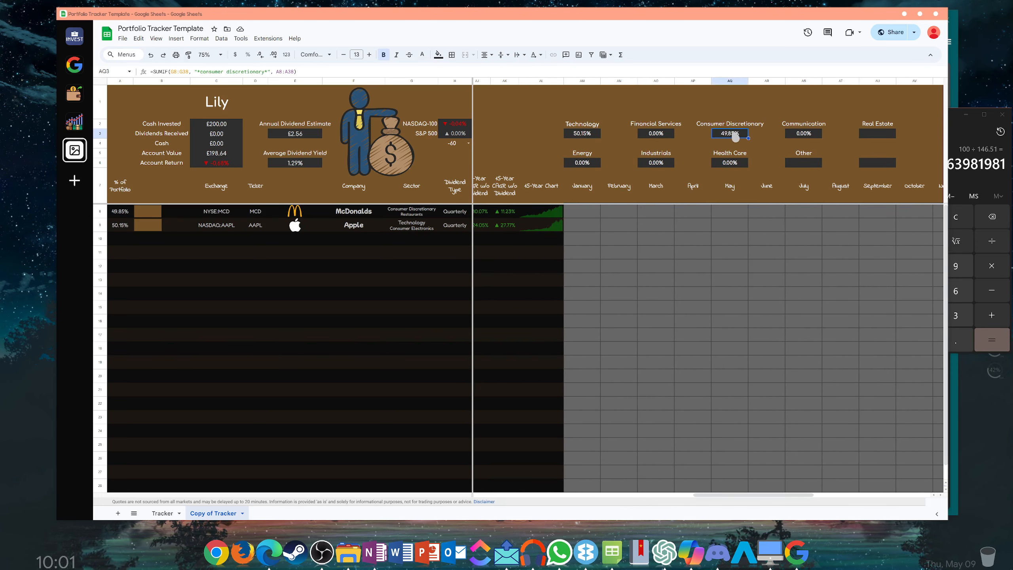
# - Examine the portfolio's 5-, 10- and 15-year CAGR figures alongside the S&P 500 CAGR cells, including the formula in W2
pyautogui.moveTo(701, 500); pyautogui.dragTo(843, 494)
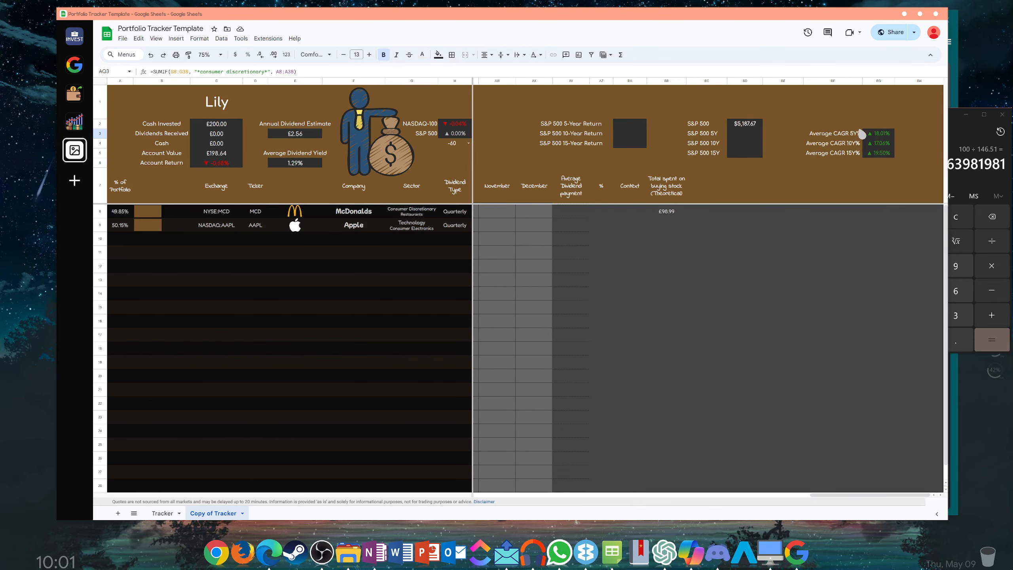
pyautogui.moveTo(820, 495); pyautogui.dragTo(641, 489)
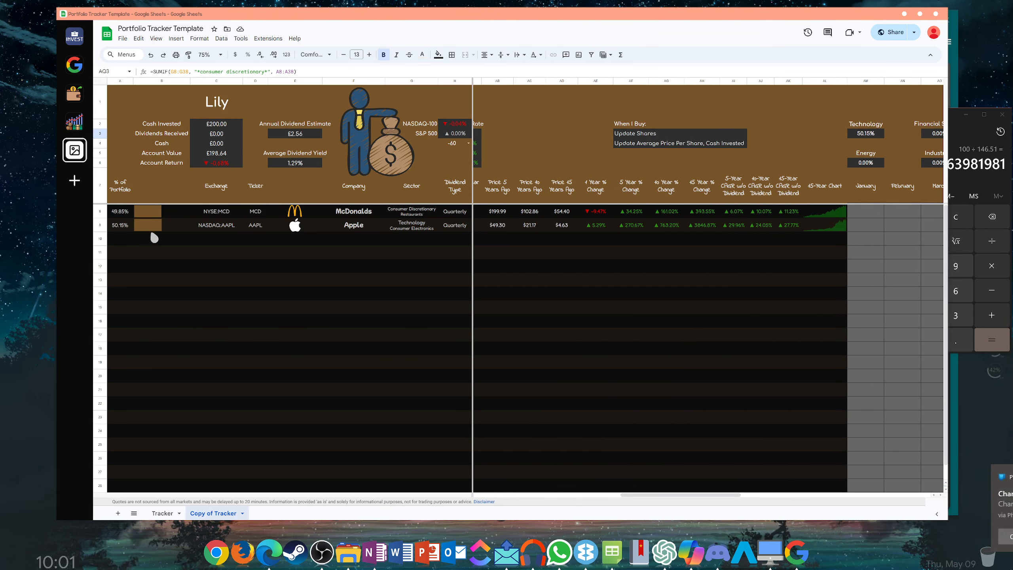
pyautogui.moveTo(707, 494); pyautogui.dragTo(525, 489)
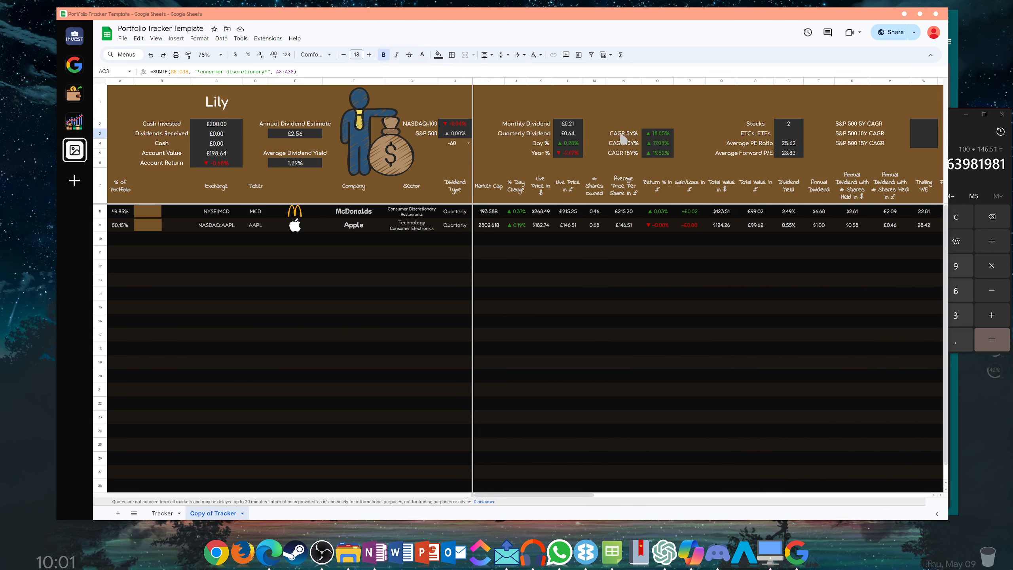
pyautogui.moveTo(623, 135); pyautogui.dragTo(645, 150)
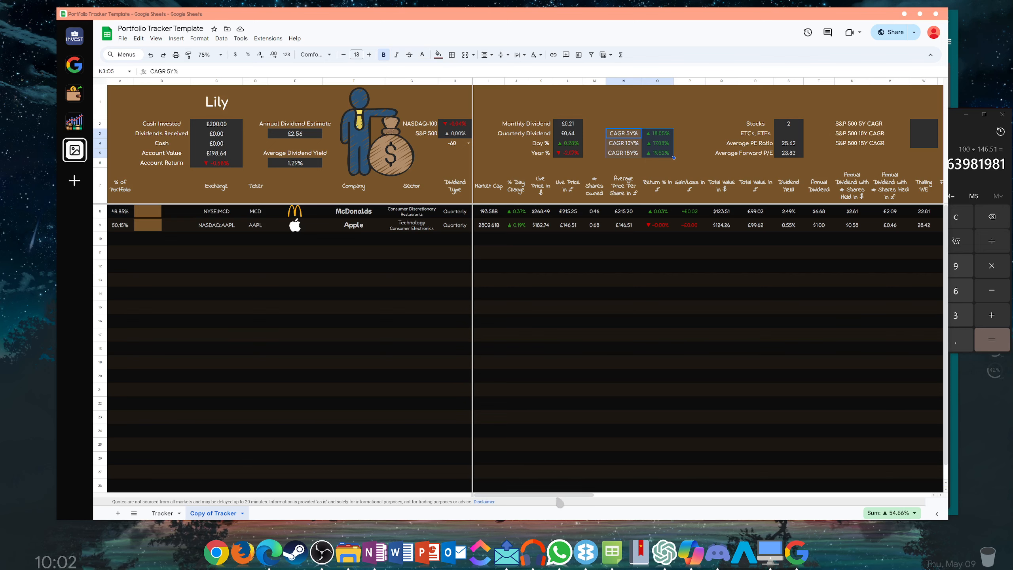
pyautogui.hscroll(5, 796, 198)
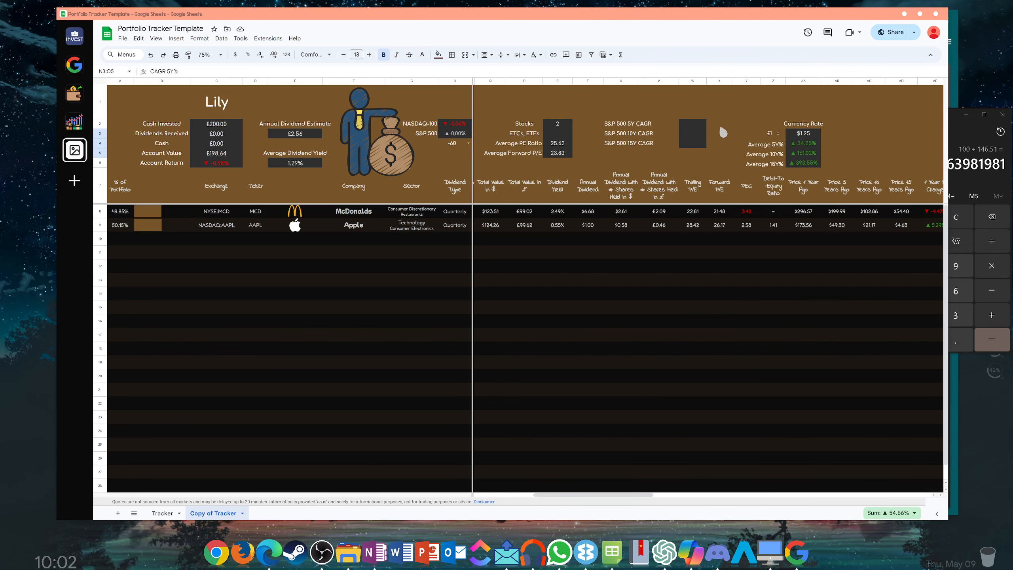
pyautogui.click(696, 126)
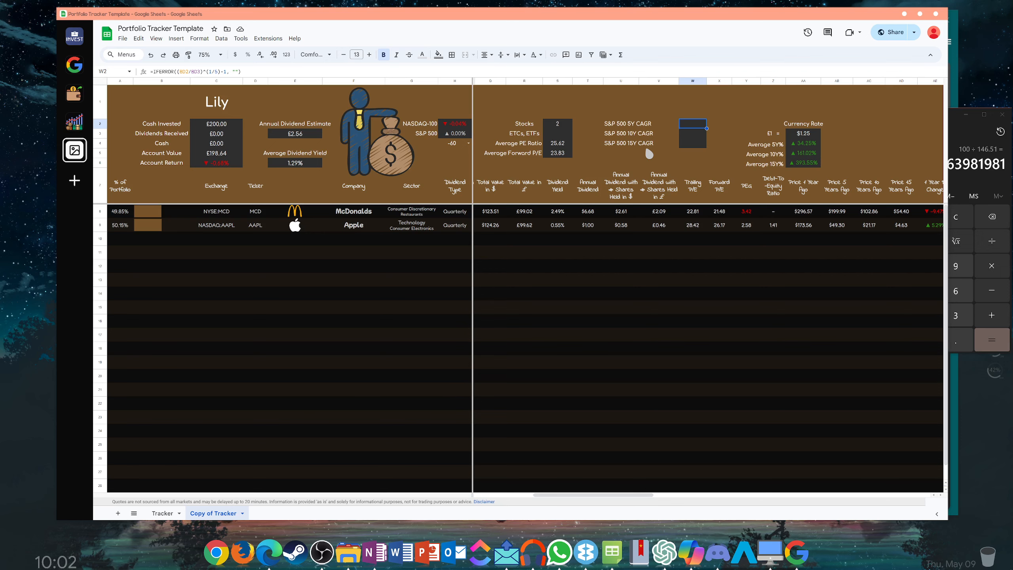
pyautogui.moveTo(639, 504); pyautogui.dragTo(541, 505)
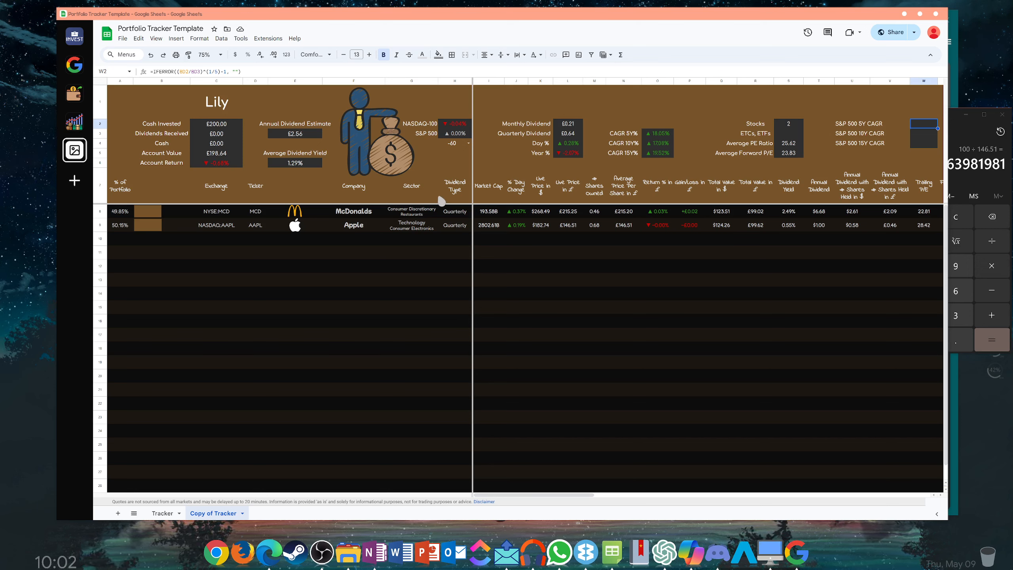
# - Inspect the NASDAQ-100 and S&P 500 change formulas in H2 and H3
pyautogui.click(455, 153)
pyautogui.click(463, 125)
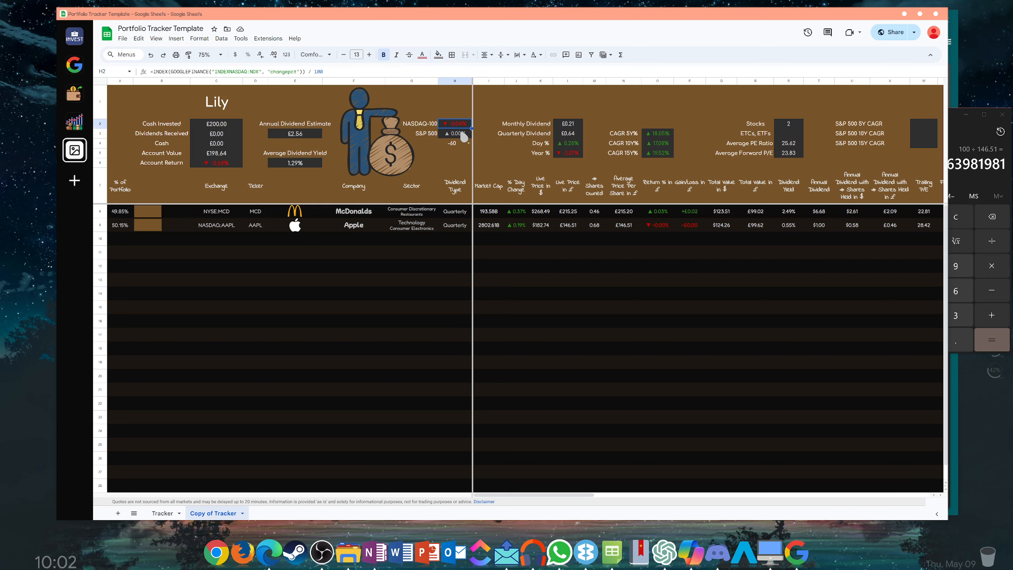
pyautogui.click(462, 136)
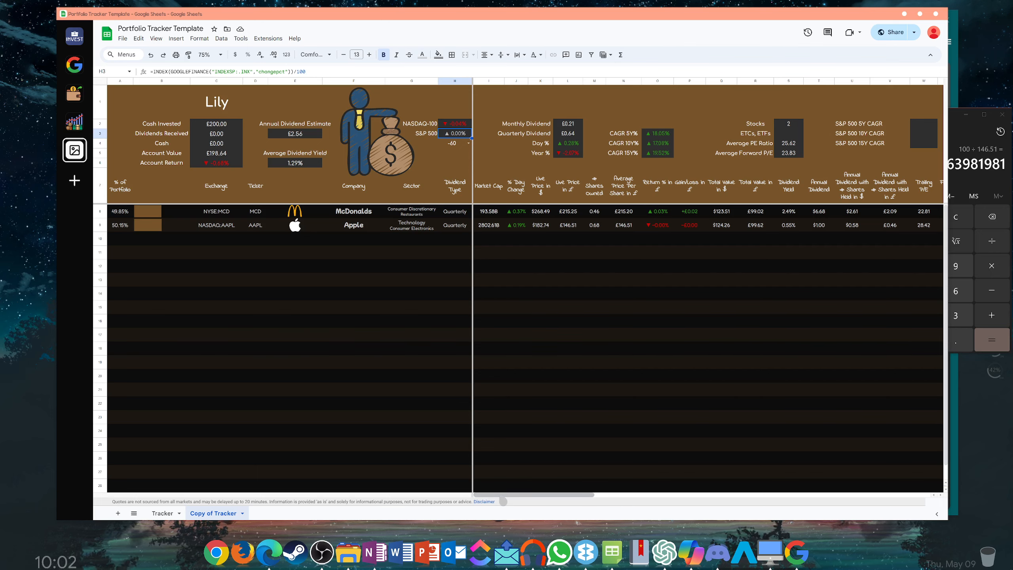
# - Record a 0.12 dividend for Apple in the May column on the Copy of Tracker sheet
pyautogui.moveTo(504, 501); pyautogui.dragTo(733, 498)
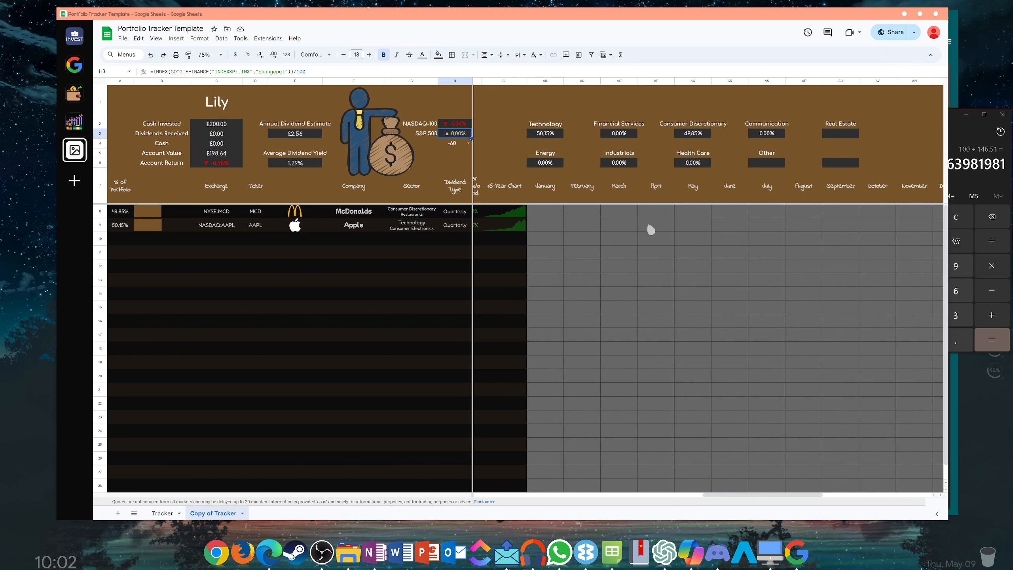
pyautogui.click(627, 224)
pyautogui.click(693, 225)
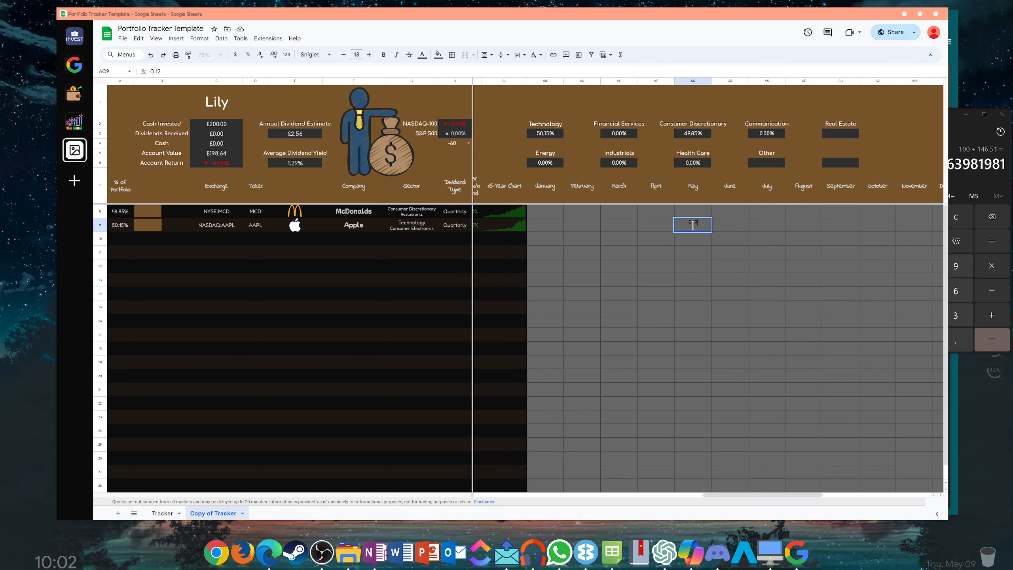
pyautogui.press('Return')
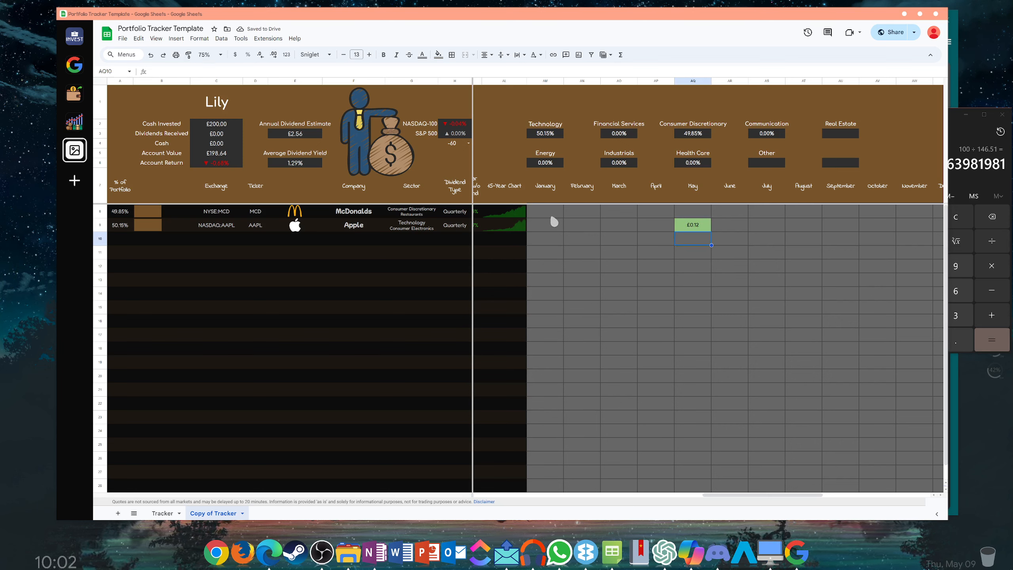
# - Extend the SUM range of Dividends Received in C3 beyond row 8 to include the other holdings' monthly dividends
pyautogui.doubleClick(692, 222)
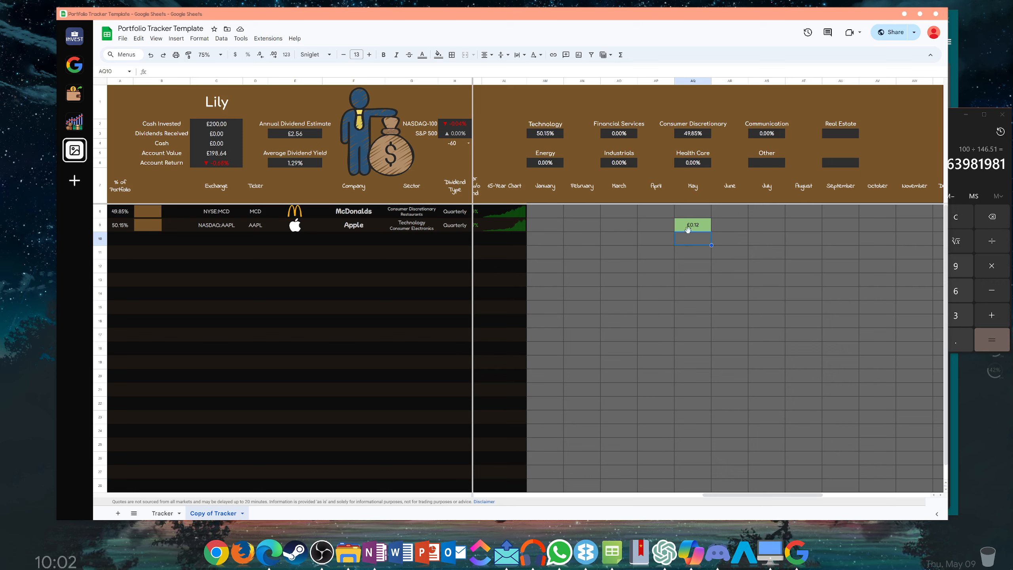
pyautogui.click(231, 136)
pyautogui.doubleClick(230, 135)
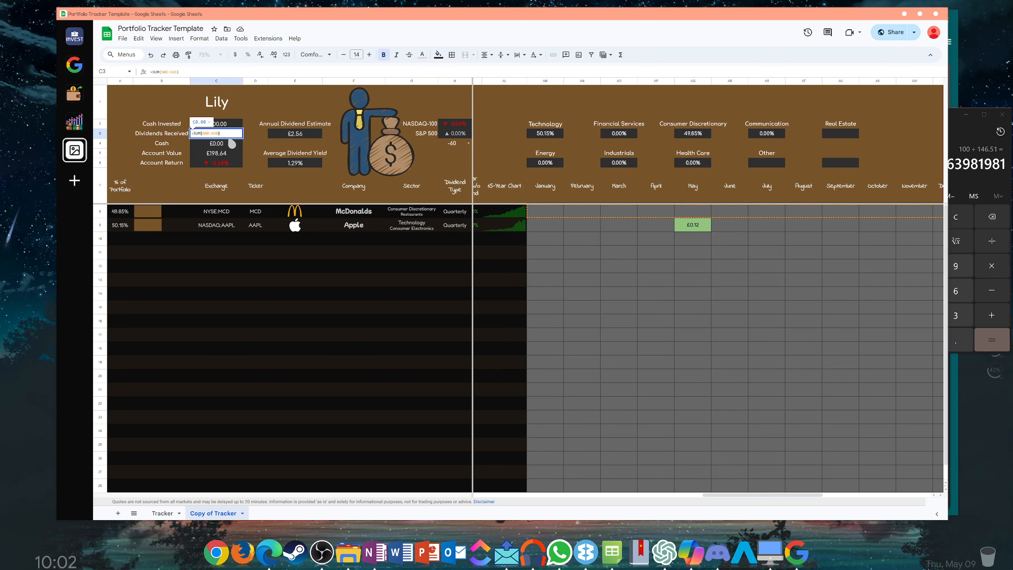
pyautogui.click(207, 134)
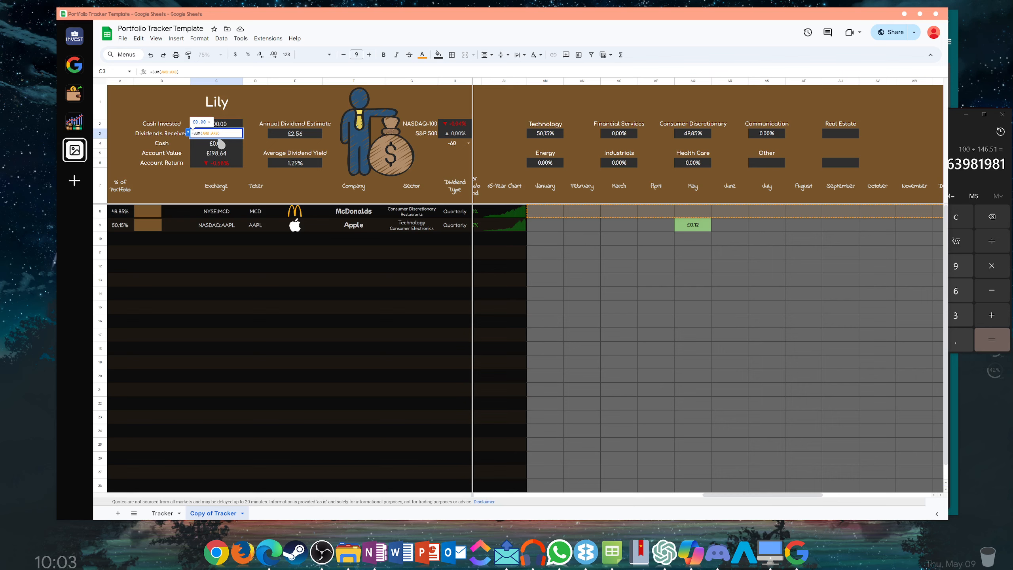
pyautogui.press('Return')
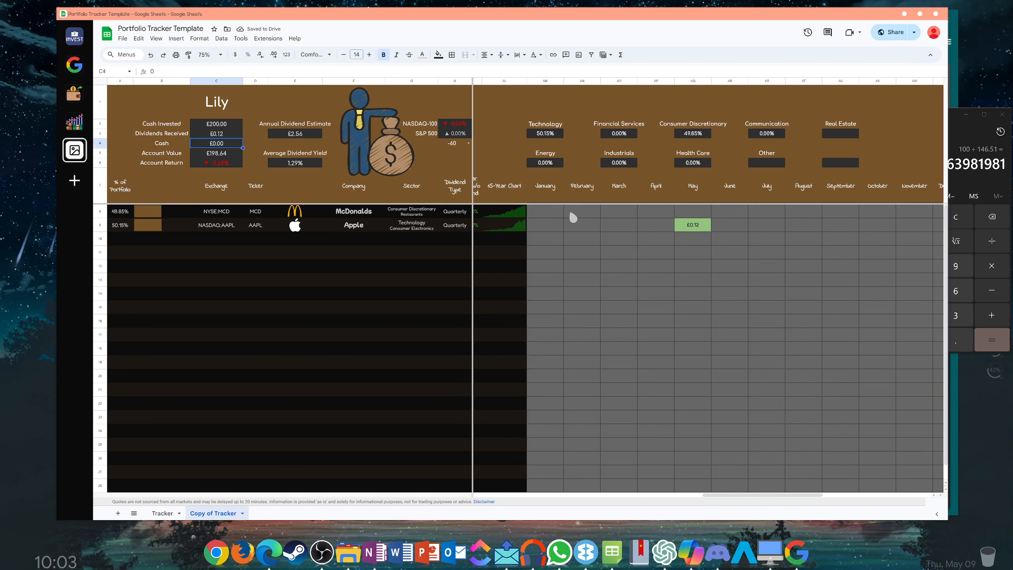
# - Record a dividend of 3 for McDonald's in the April column and check Dividends Received
pyautogui.click(645, 212)
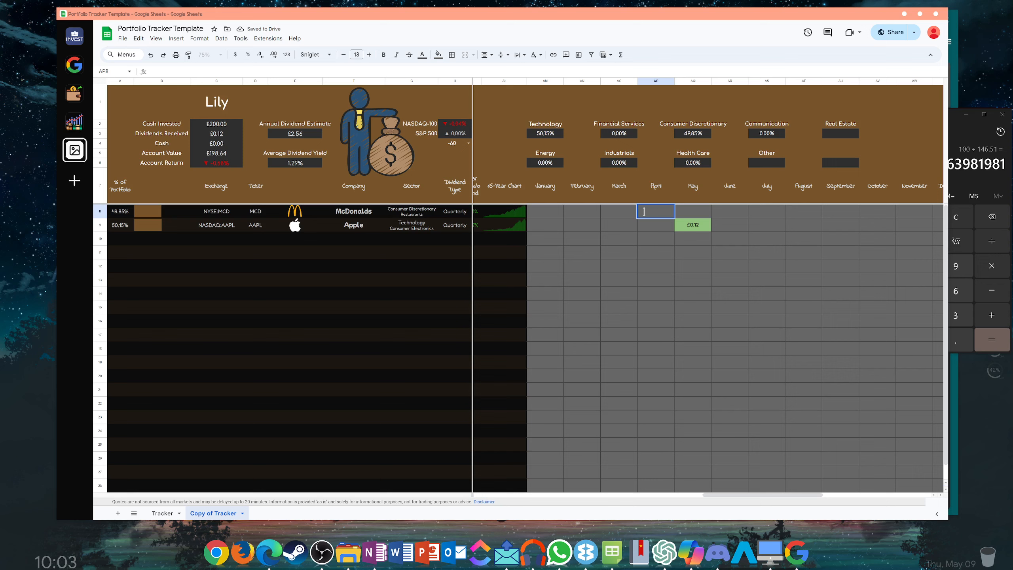
pyautogui.write('3')
pyautogui.press('Return')
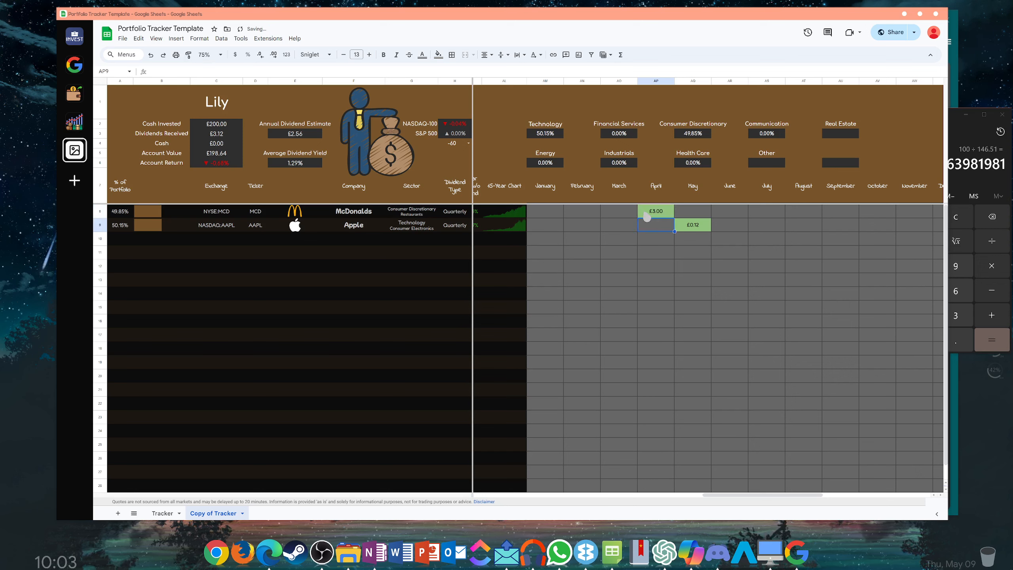
pyautogui.click(226, 137)
# - Clear the sample dividends from McDonald's April cell and Apple's May cell
pyautogui.doubleClick(652, 215)
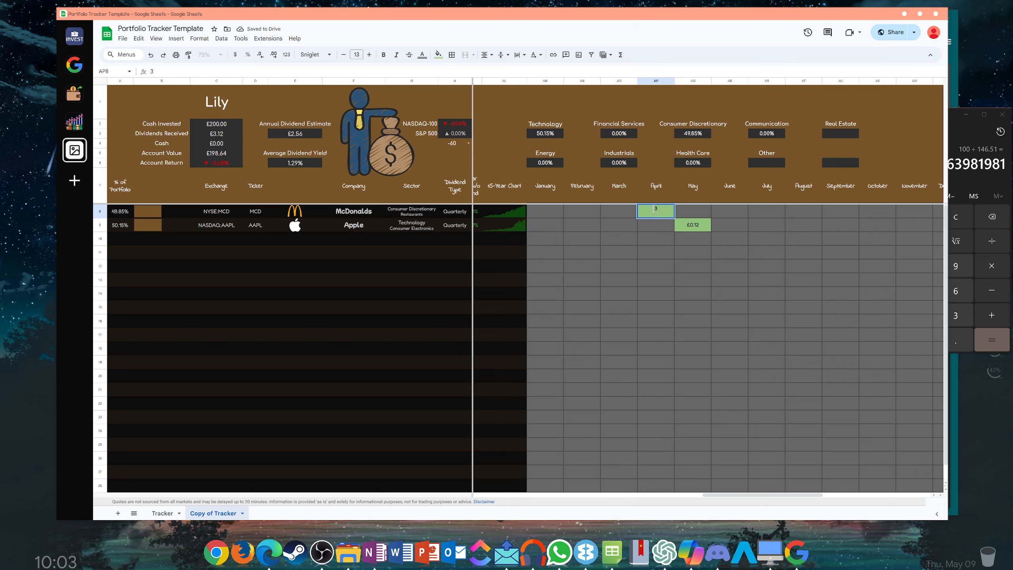
pyautogui.doubleClick(694, 228)
pyautogui.press('BackSpace')
pyautogui.press('BackSpace')
pyautogui.press('BackSpace')
pyautogui.press('BackSpace')
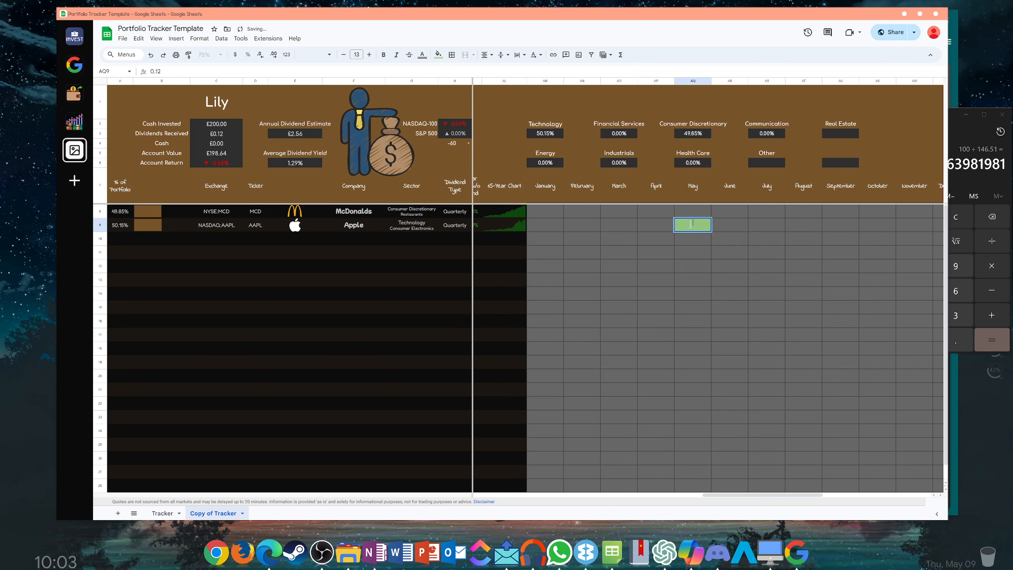
pyautogui.press('Return')
# - On the Tracker sheet, extend the Dividends Received formula in C3 to =SUM(AM8:AX38) and check the covered range
pyautogui.click(155, 515)
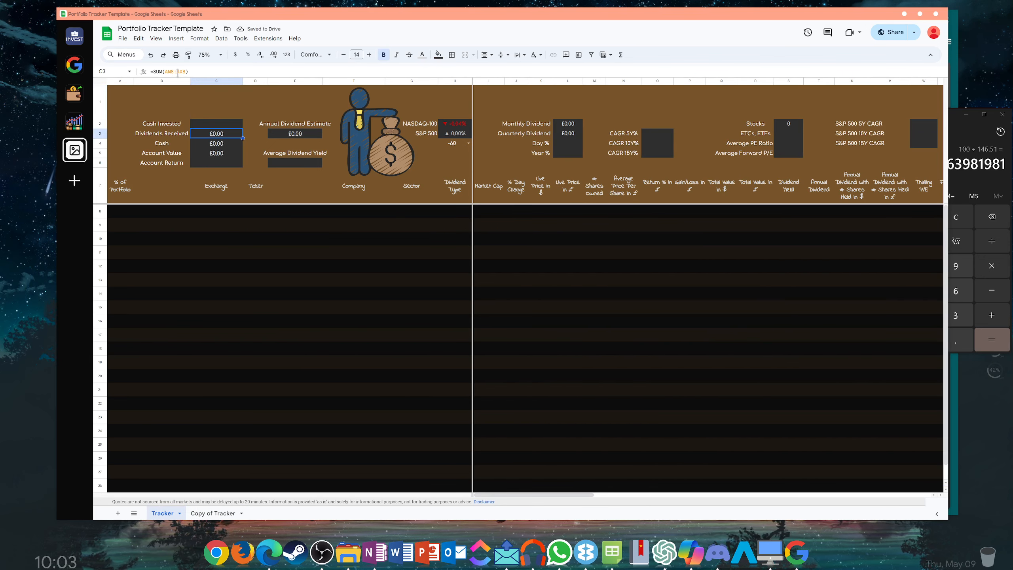
pyautogui.click(181, 72)
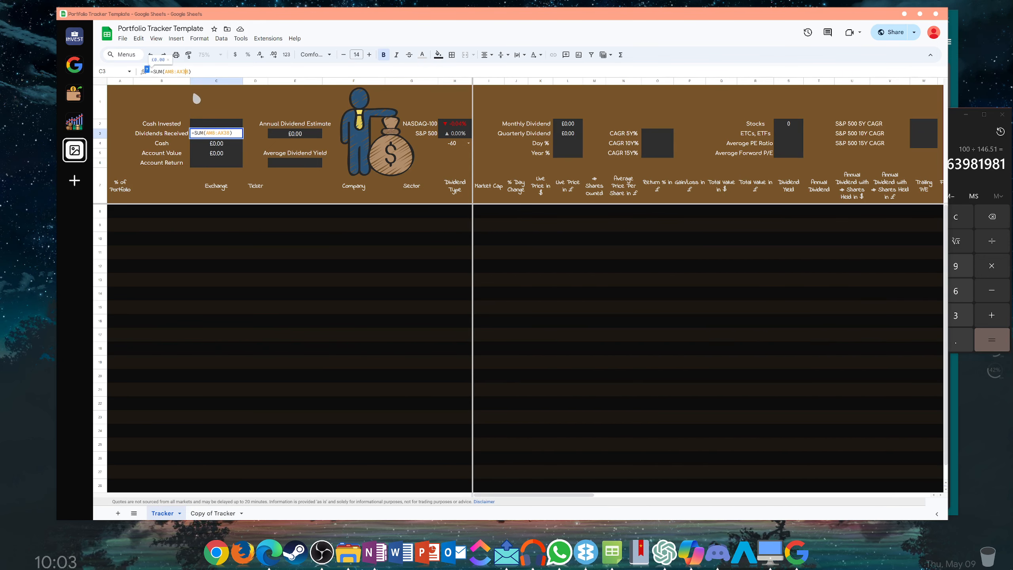
pyautogui.press('Return')
pyautogui.moveTo(546, 495); pyautogui.dragTo(747, 495)
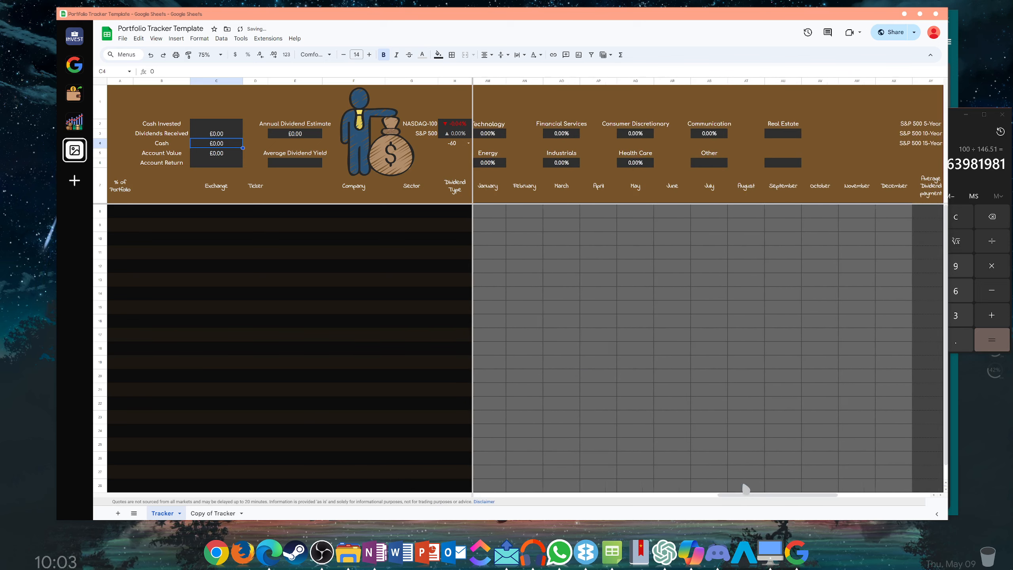
pyautogui.doubleClick(219, 136)
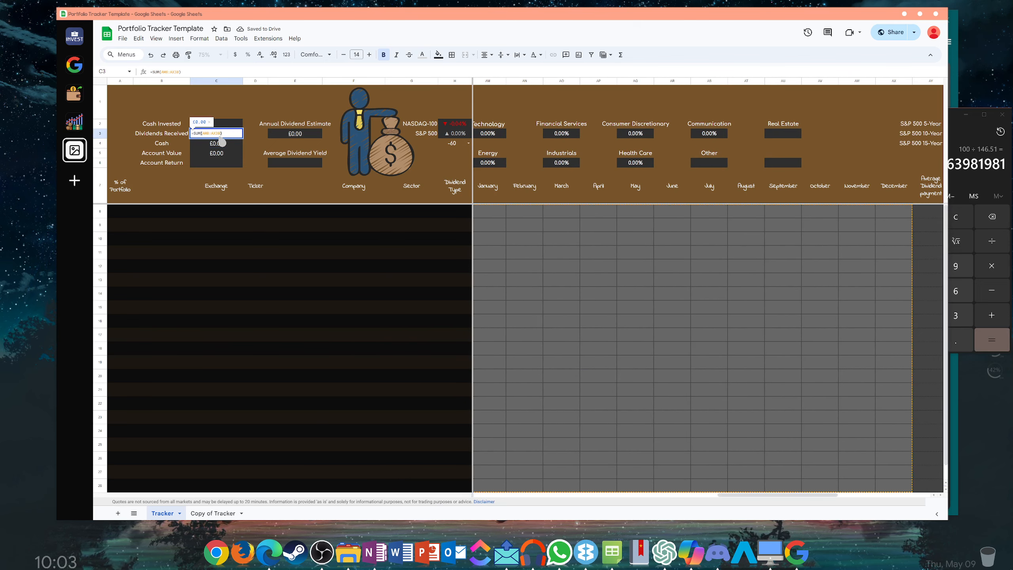
pyautogui.click(231, 112)
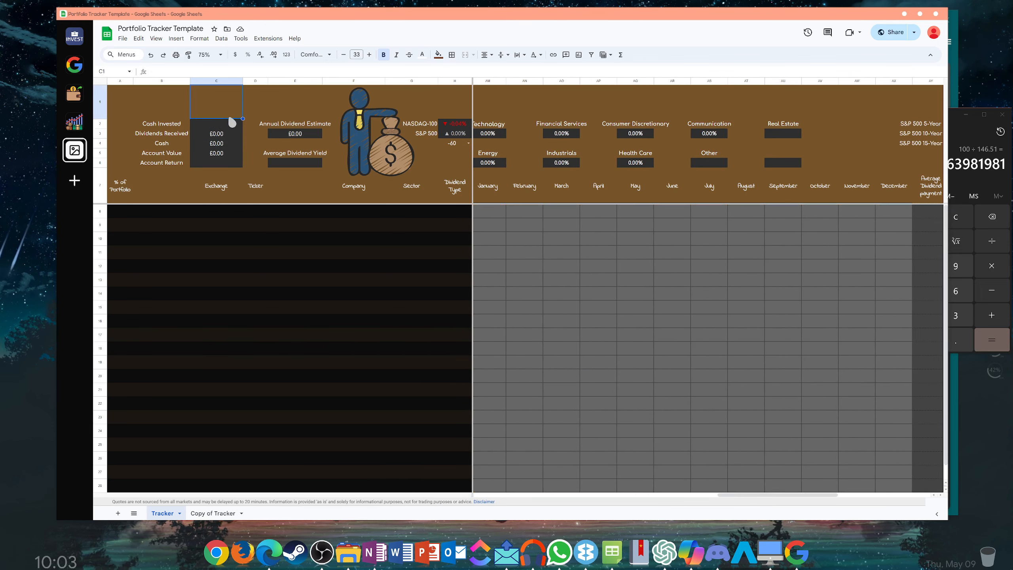
# - Correct the Average Forward P/E formula in S5 of the Tracker sheet to use the full ranges X8:X38 and A8:A38
pyautogui.click(202, 517)
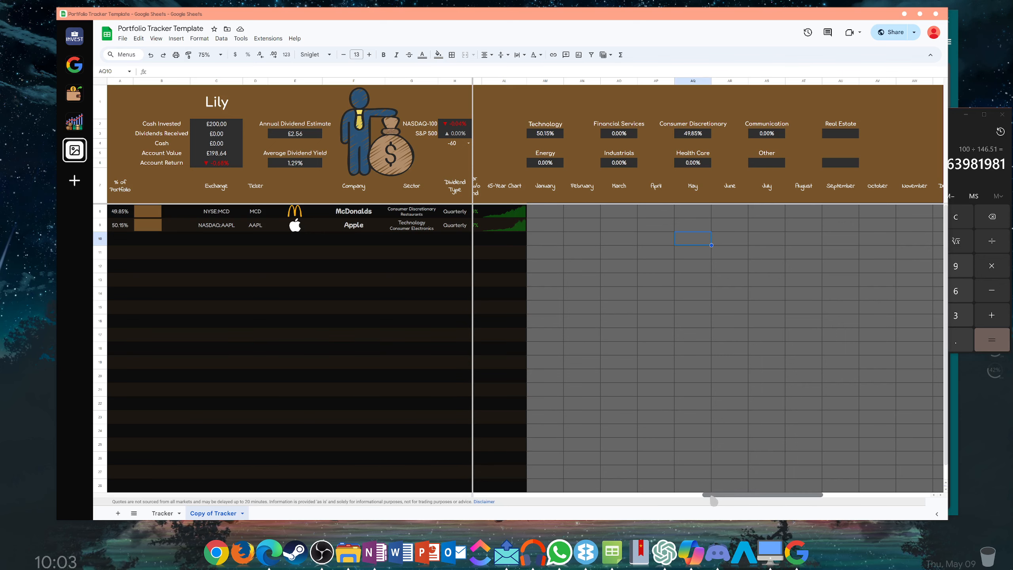
pyautogui.click(167, 514)
pyautogui.moveTo(789, 495); pyautogui.dragTo(549, 504)
pyautogui.click(784, 146)
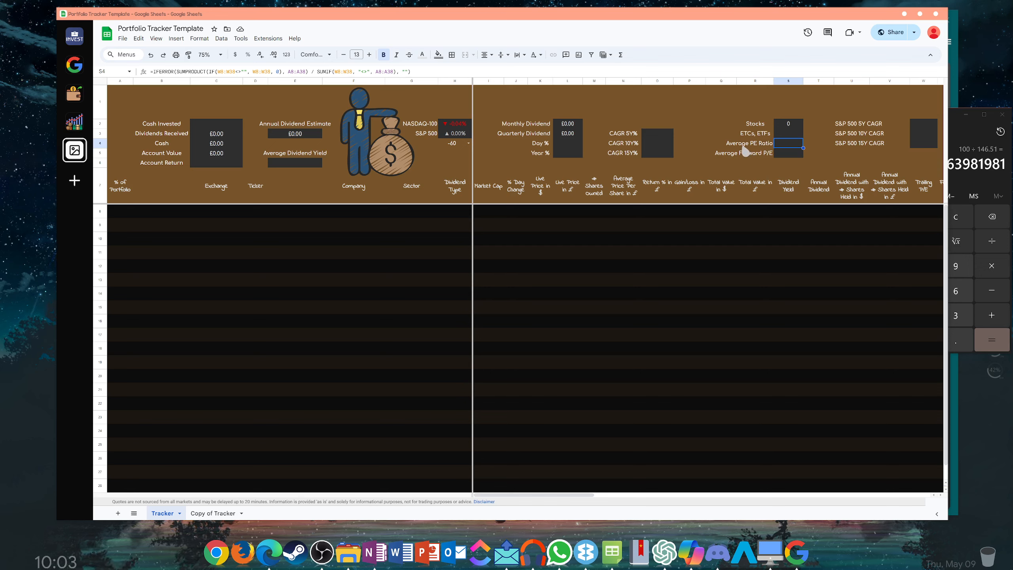
pyautogui.click(790, 158)
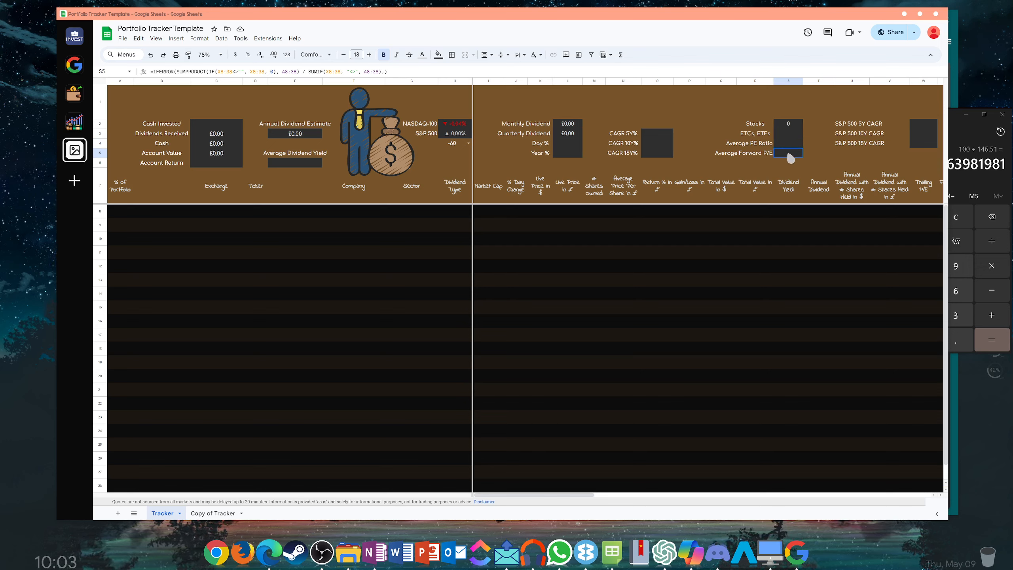
pyautogui.click(336, 71)
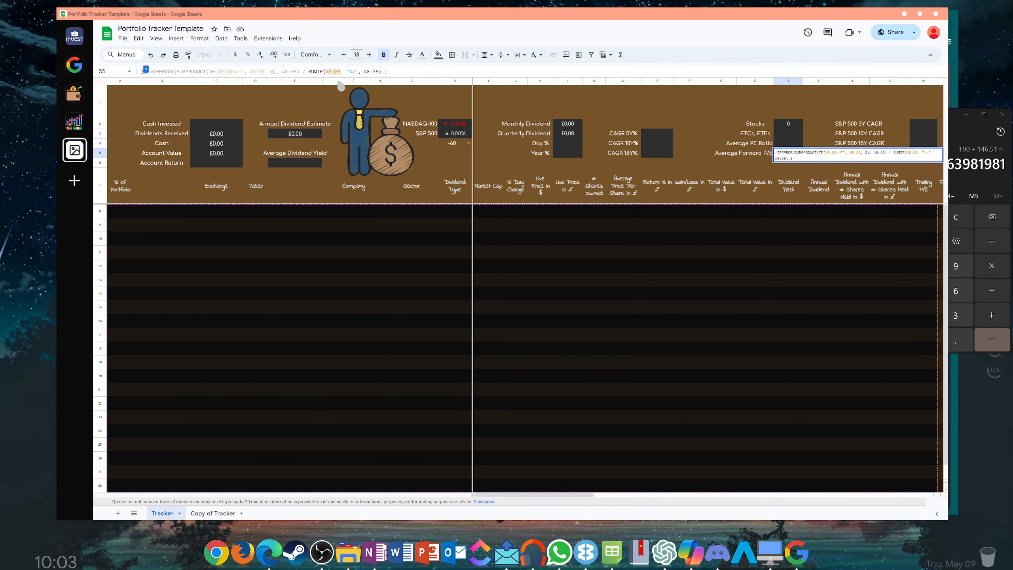
pyautogui.write('x')
pyautogui.click(375, 72)
pyautogui.write('a')
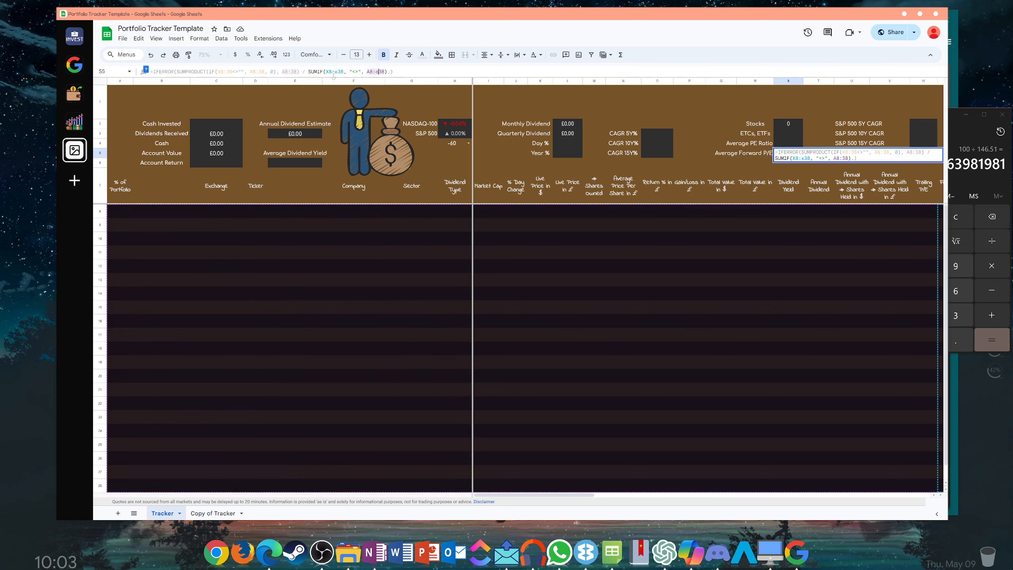
pyautogui.click(261, 72)
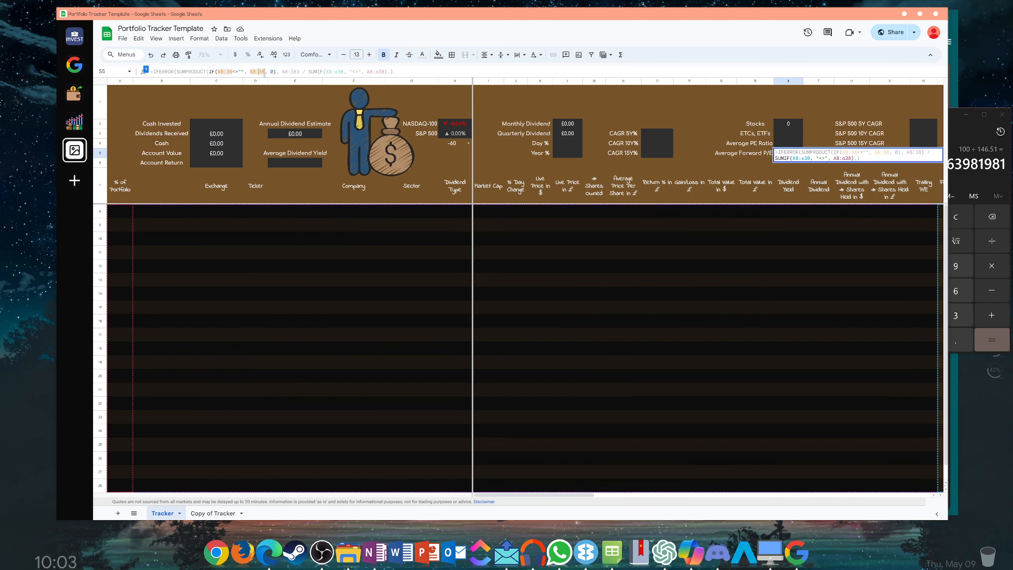
pyautogui.write('x')
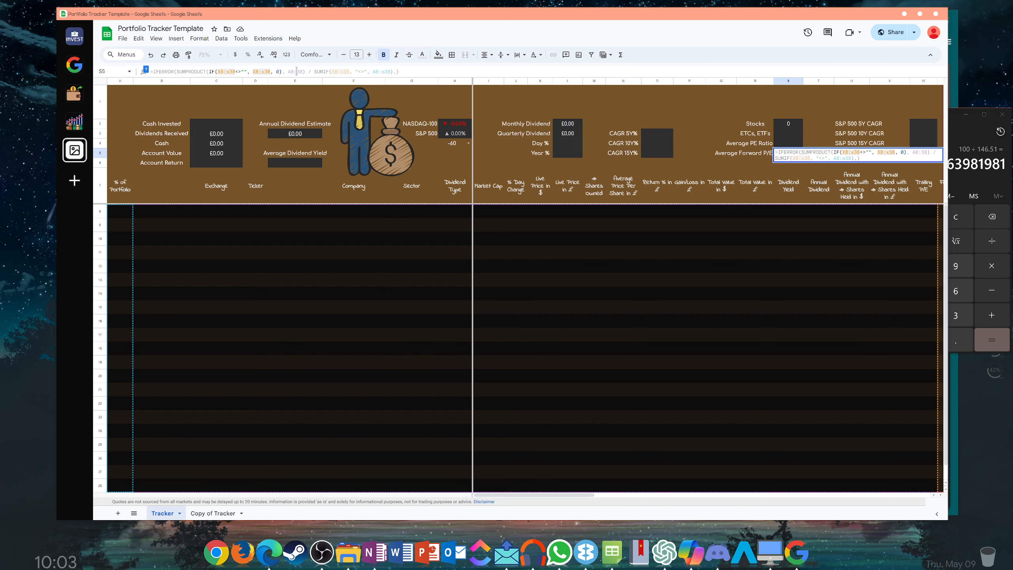
pyautogui.write('a')
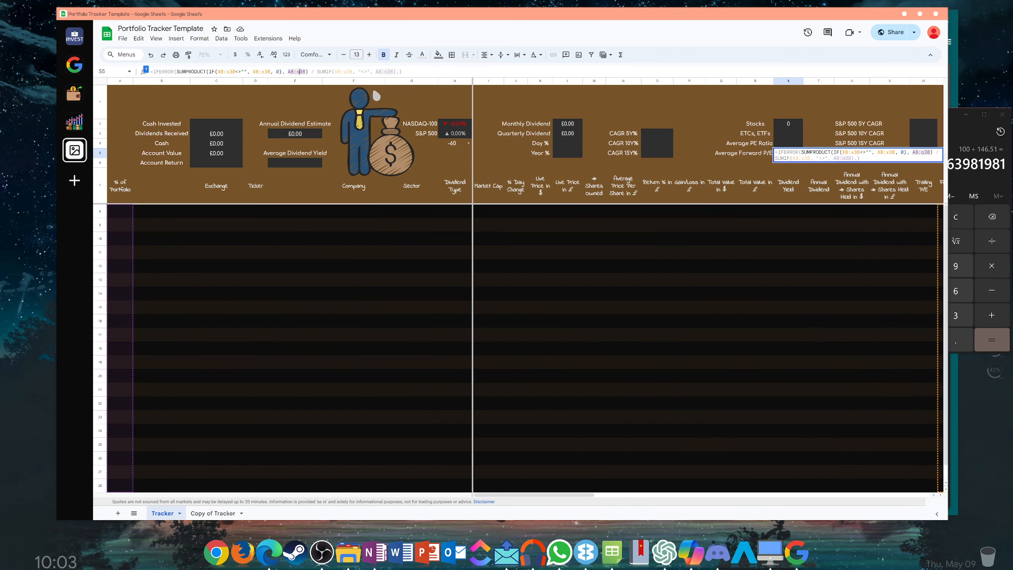
pyautogui.press('Return')
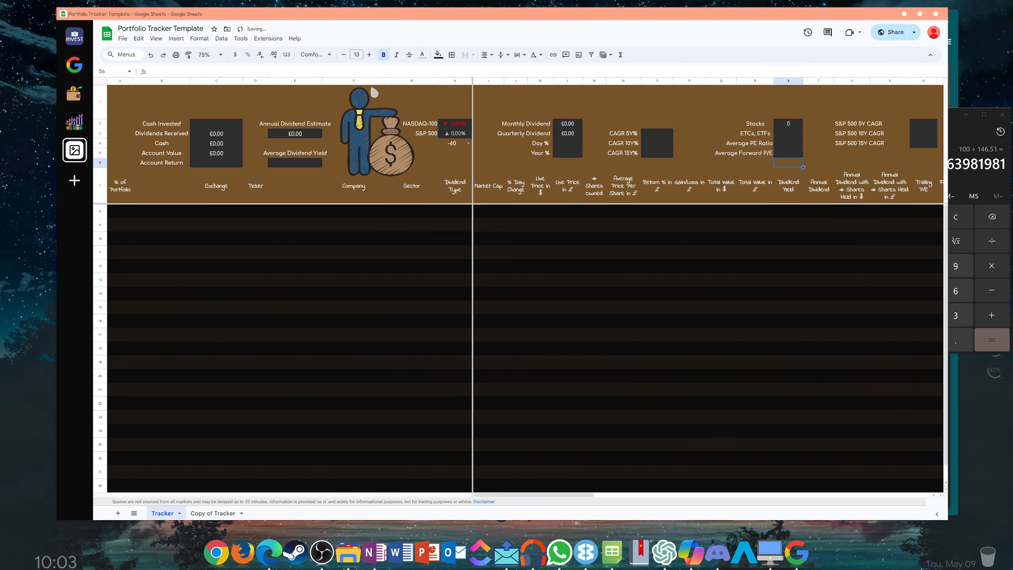
# - Inspect the current and historical S&P 500 price formulas in BD2 to BD5 on the Tracker sheet
pyautogui.click(220, 513)
pyautogui.moveTo(756, 495); pyautogui.dragTo(424, 483)
pyautogui.click(178, 514)
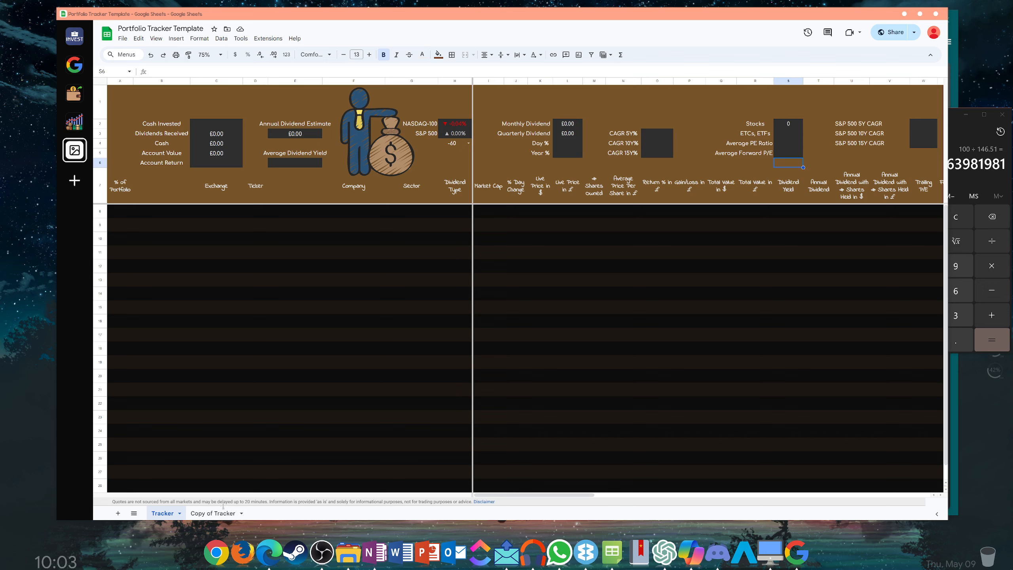
pyautogui.moveTo(557, 495); pyautogui.dragTo(853, 506)
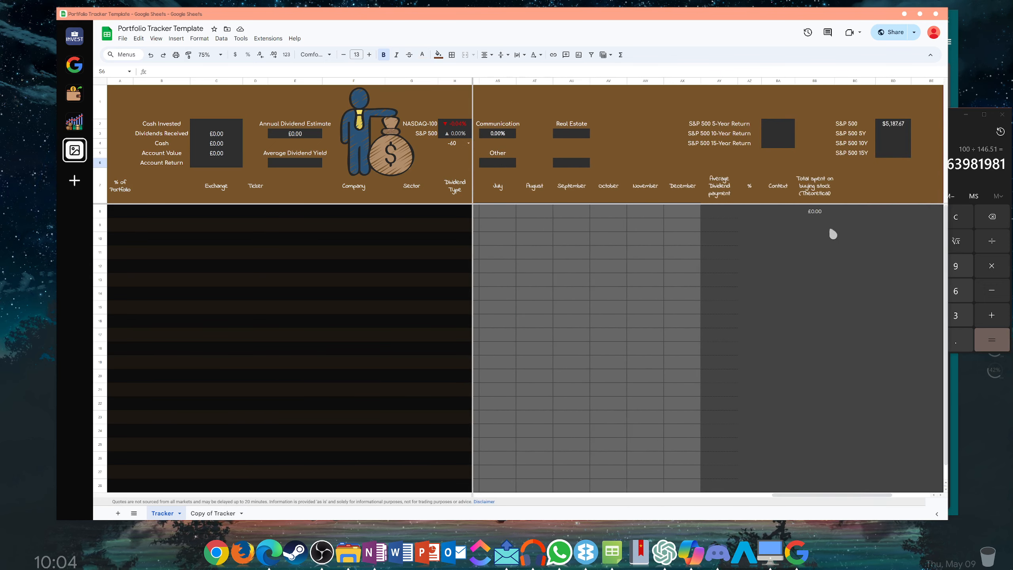
pyautogui.click(887, 138)
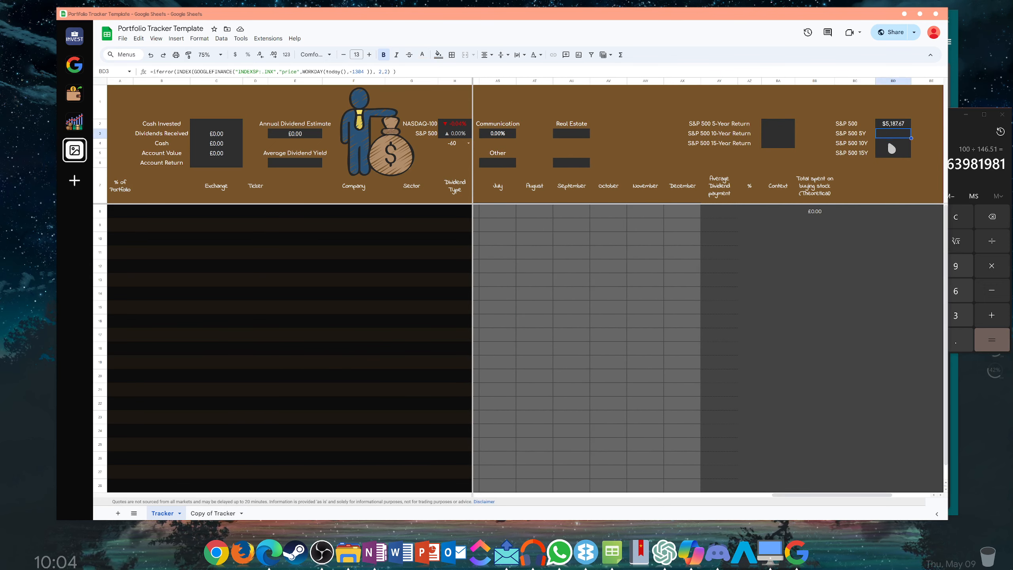
pyautogui.click(891, 144)
pyautogui.click(892, 155)
pyautogui.click(888, 126)
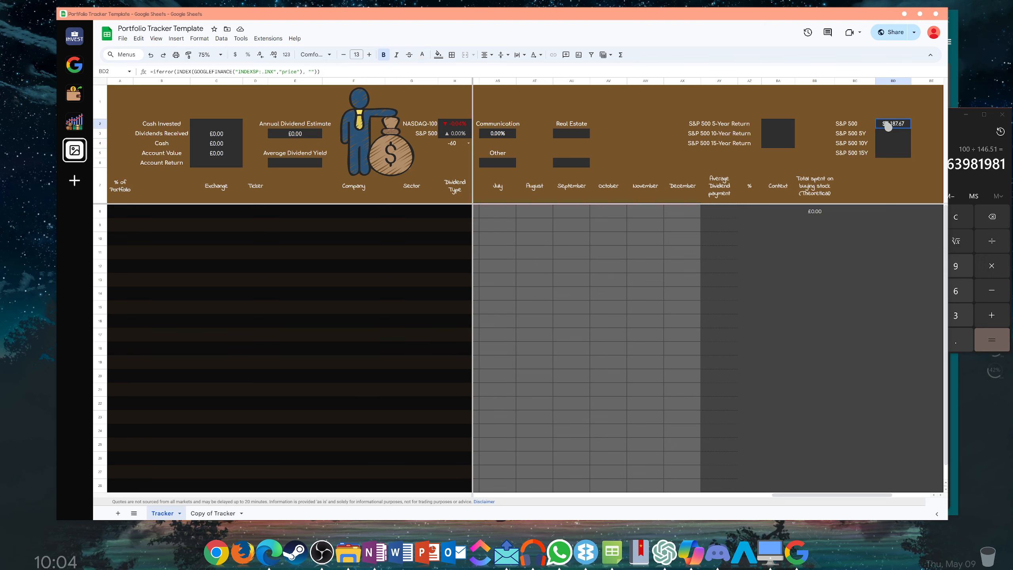
pyautogui.click(885, 134)
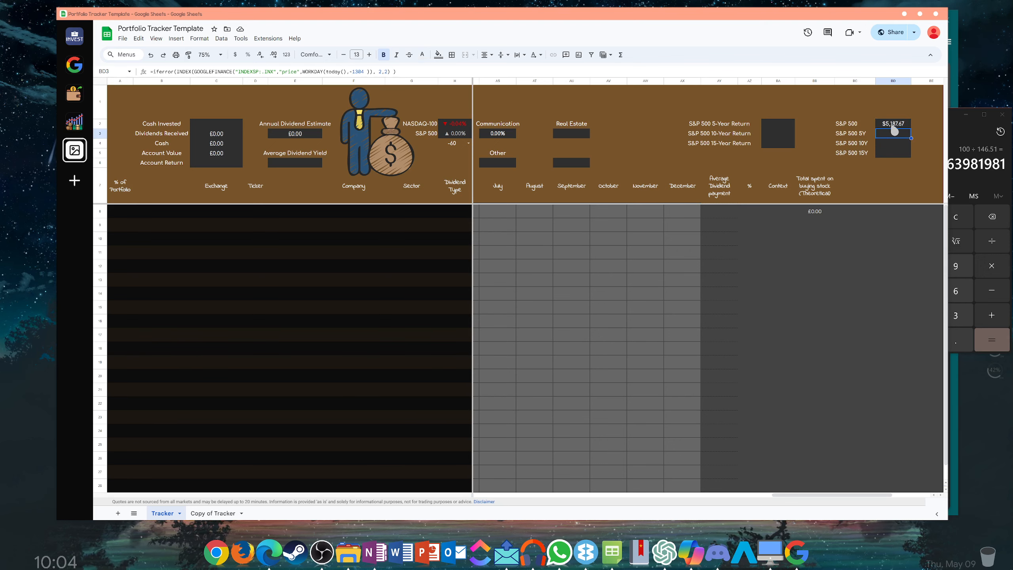
pyautogui.click(892, 126)
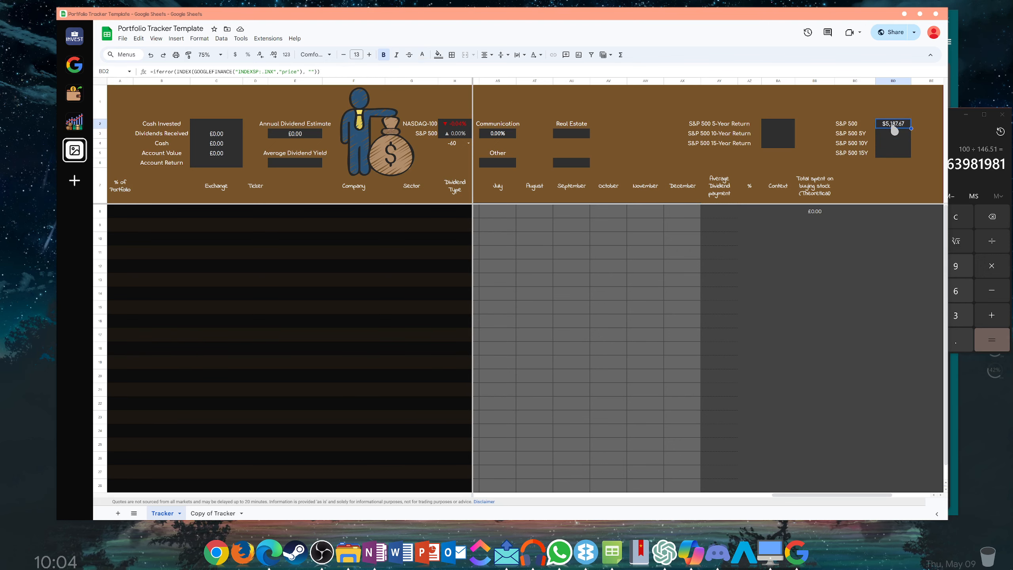
# - Return to the Copy of Tracker sheet and examine the Cash Invested entry in C2
pyautogui.click(213, 513)
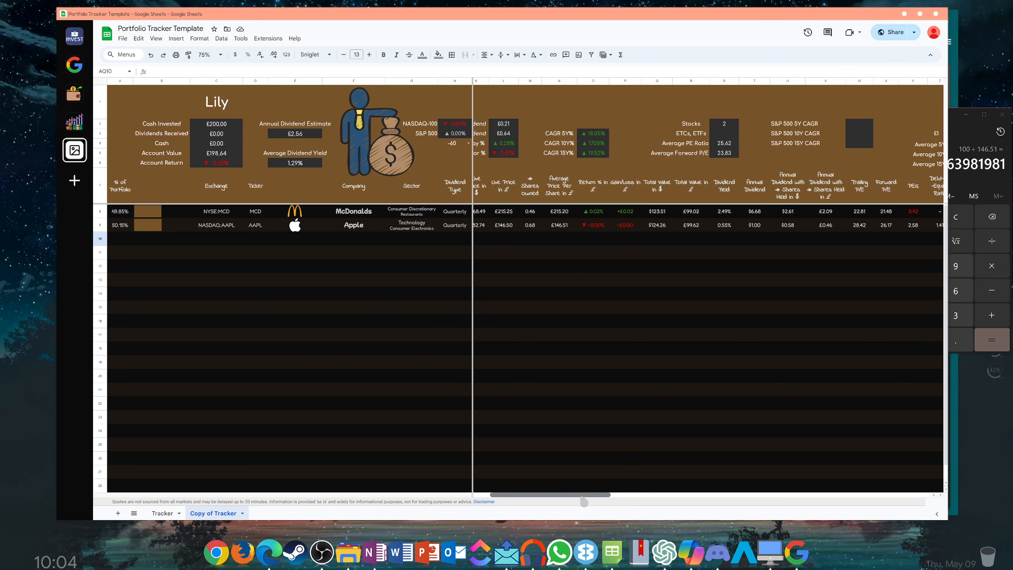
pyautogui.moveTo(585, 495); pyautogui.dragTo(509, 495)
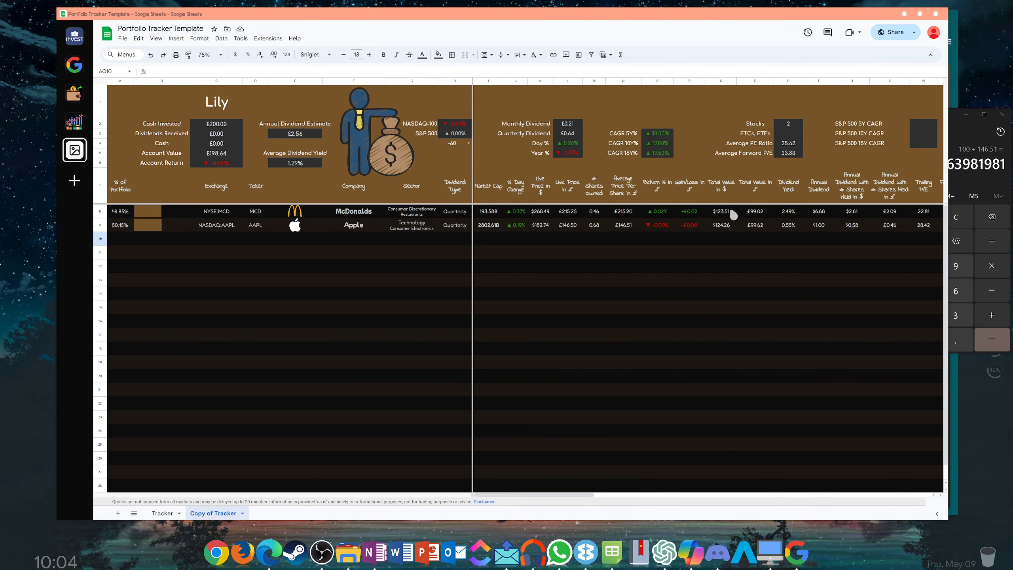
pyautogui.doubleClick(229, 123)
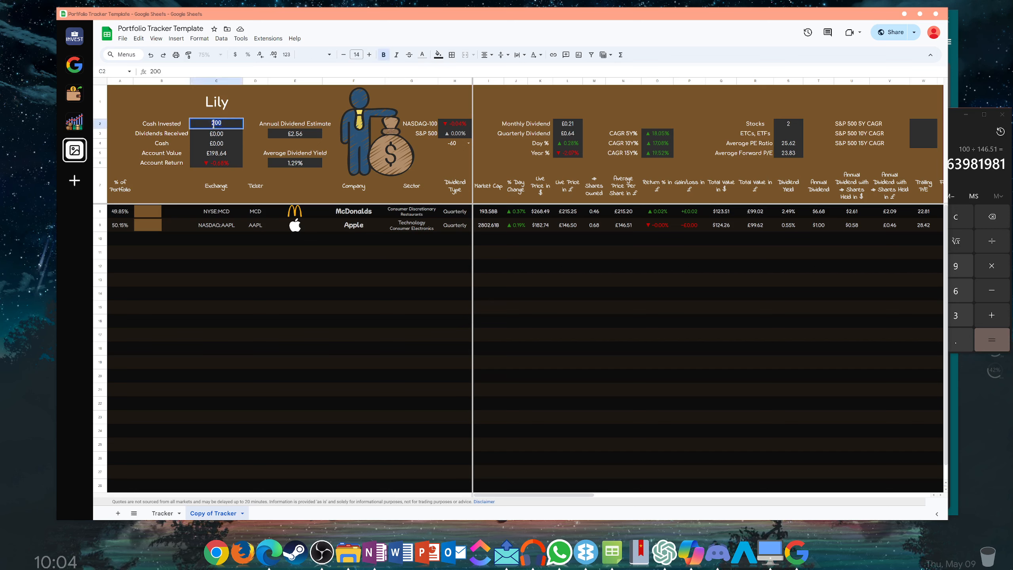
pyautogui.click(236, 257)
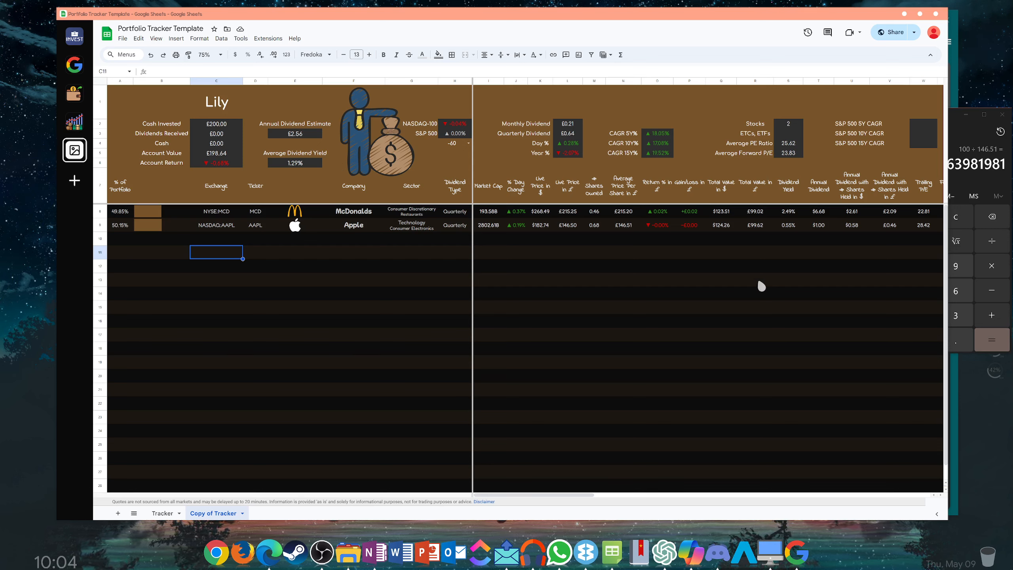
# - Switch to the completed Portfolio Tracker spreadsheet and look through the holdings list on the Dark Holdings (Freetrade) sheet
pyautogui.moveTo(574, 495); pyautogui.dragTo(592, 463)
pyautogui.click(75, 36)
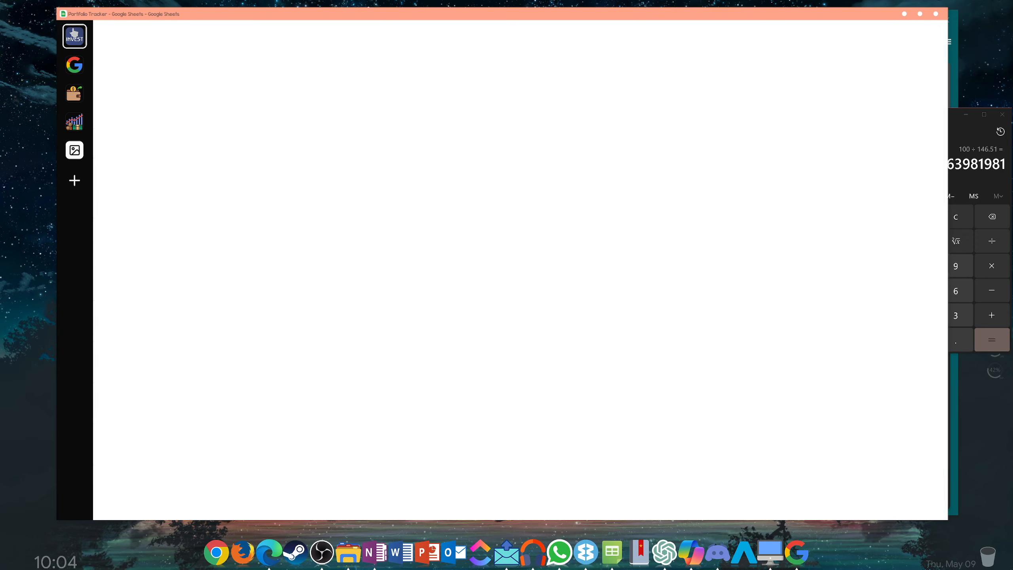
pyautogui.scroll(-5, 490, 232)
pyautogui.scroll(5, 500, 250)
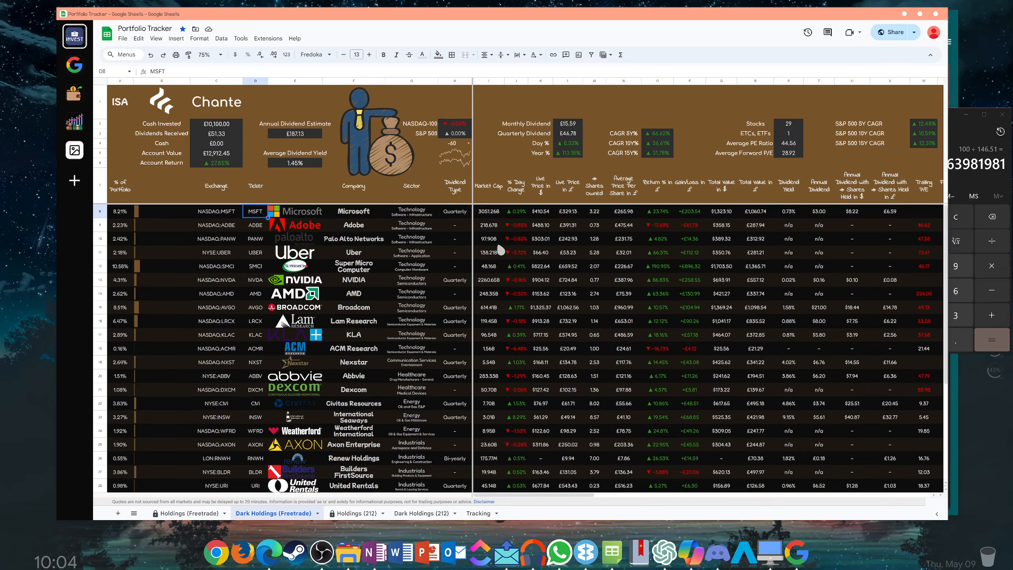
pyautogui.scroll(-5, 344, 303)
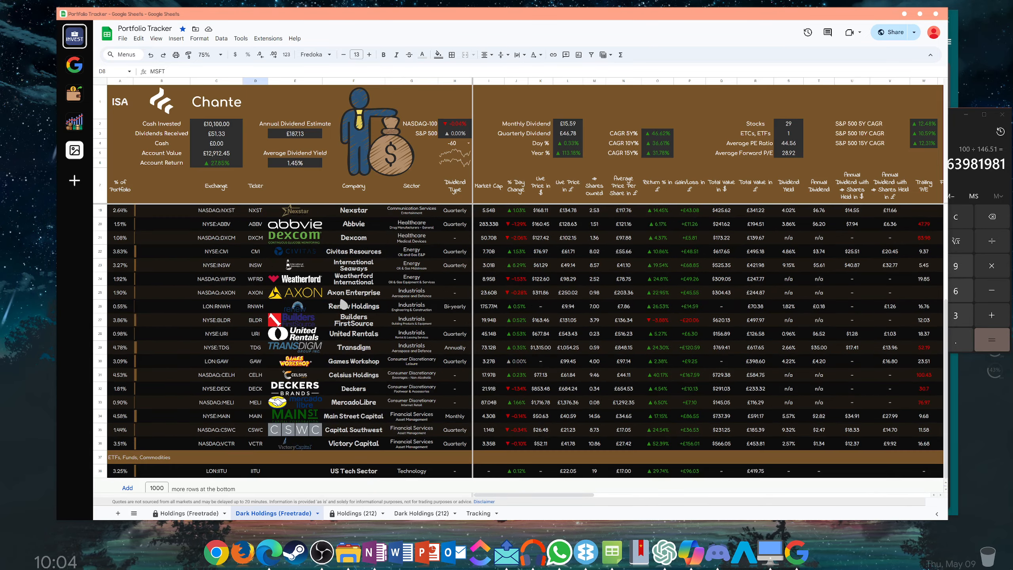
pyautogui.scroll(5, 344, 304)
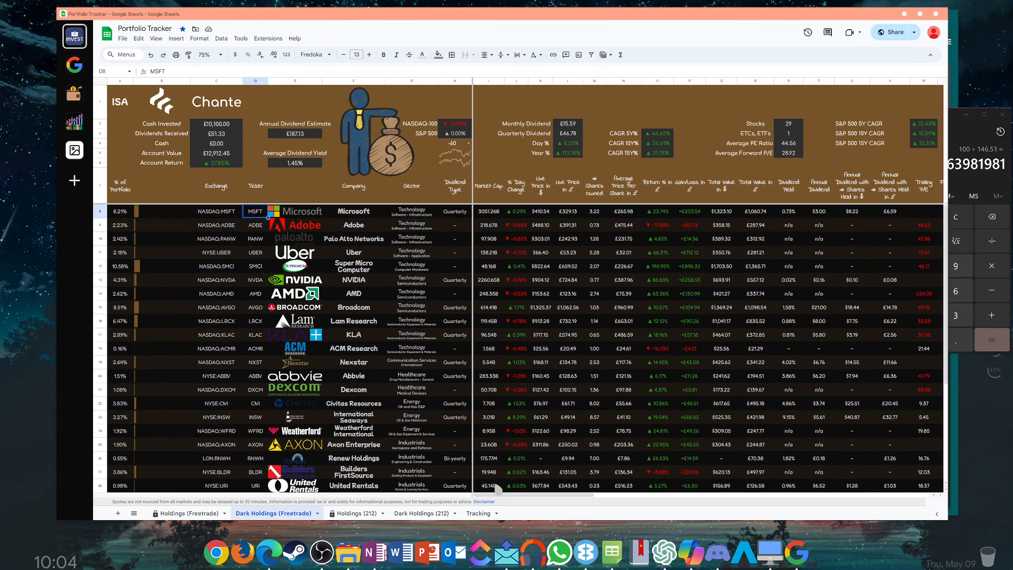
# - Examine the January to December dividend columns for received amounts and Declared entries on the Dark Holdings (Freetrade) sheet
pyautogui.moveTo(497, 488); pyautogui.dragTo(659, 512)
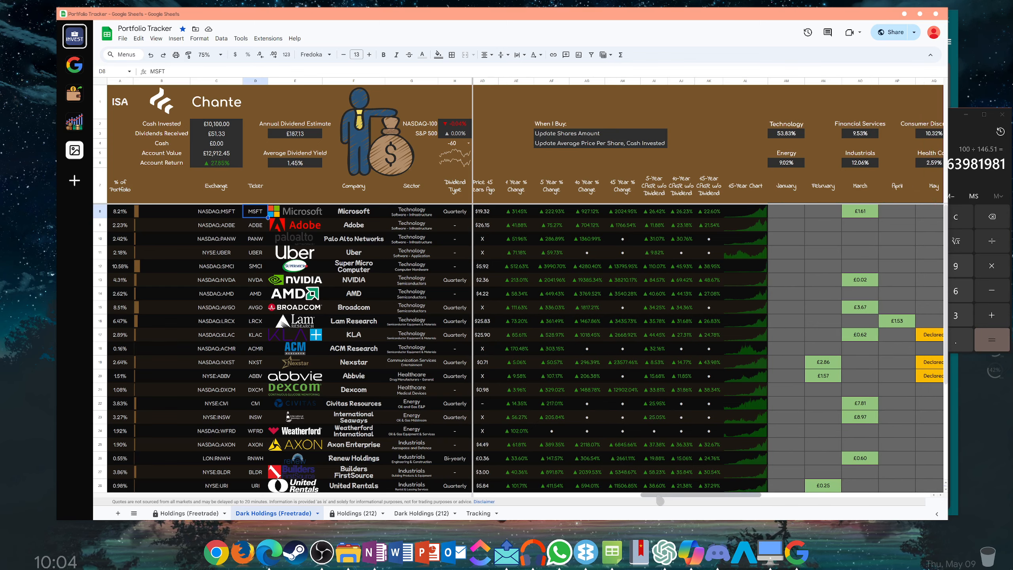
pyautogui.hscroll(6, 612, 334)
pyautogui.scroll(-4, 682, 306)
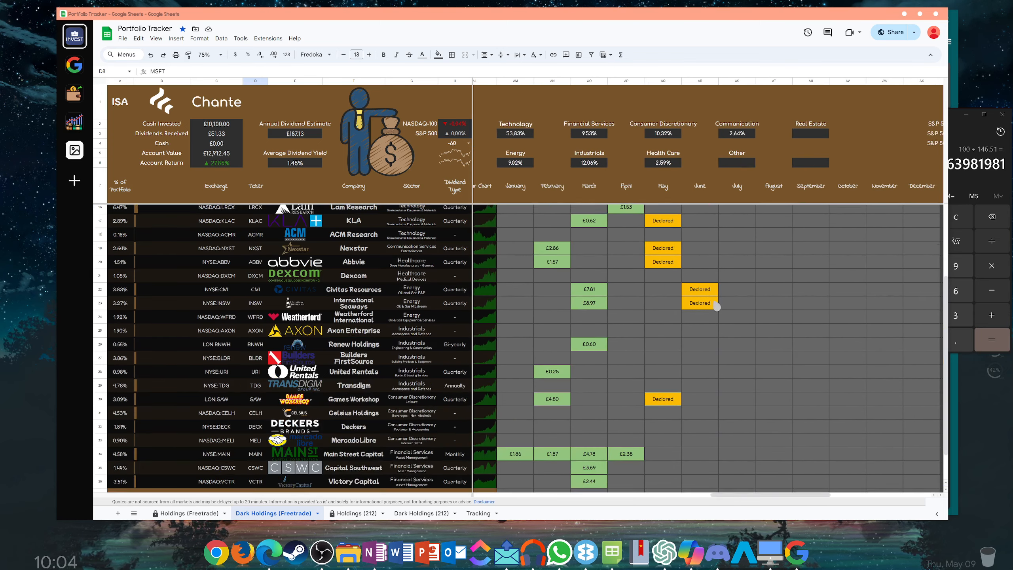
pyautogui.scroll(4, 712, 301)
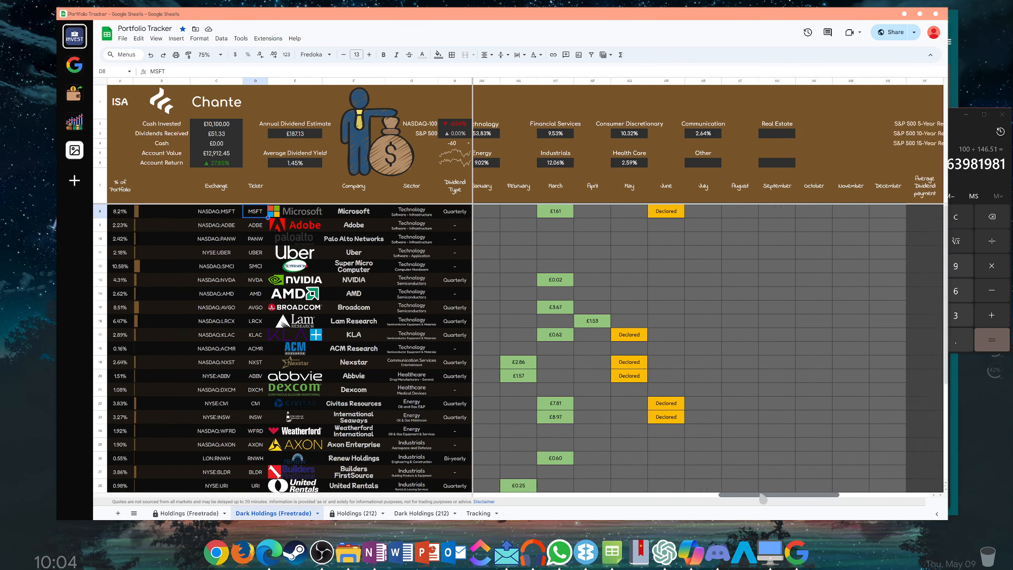